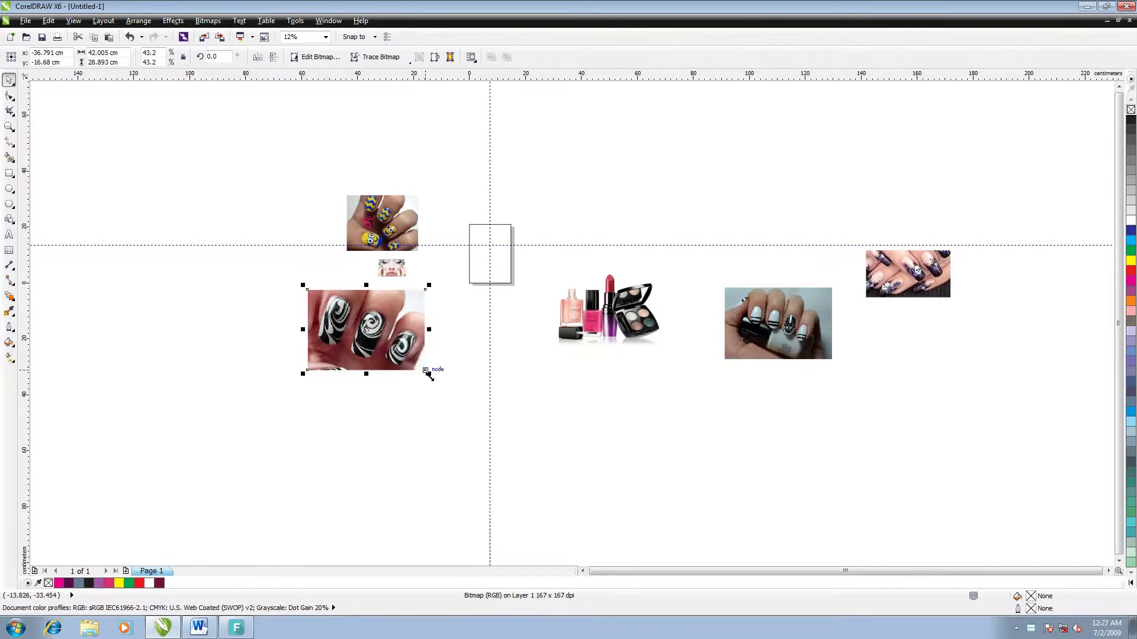
Gather the nail-art and cosmetics photos left of the page, shrinking the swirl, white-tipped and purple nail photos
{"action": "left_click_drag", "start_coordinate": [426, 365], "coordinate": [404, 356]}
{"action": "left_click_drag", "start_coordinate": [576, 312], "coordinate": [340, 159]}
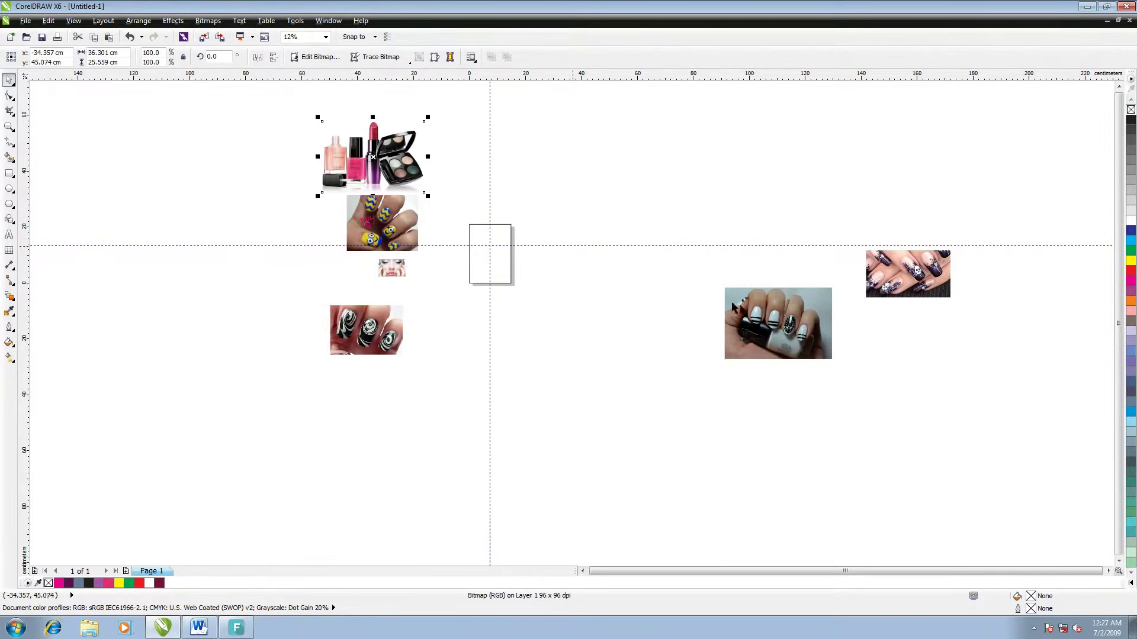
{"action": "left_click_drag", "start_coordinate": [751, 310], "coordinate": [450, 331]}
{"action": "left_click_drag", "start_coordinate": [535, 382], "coordinate": [434, 304]}
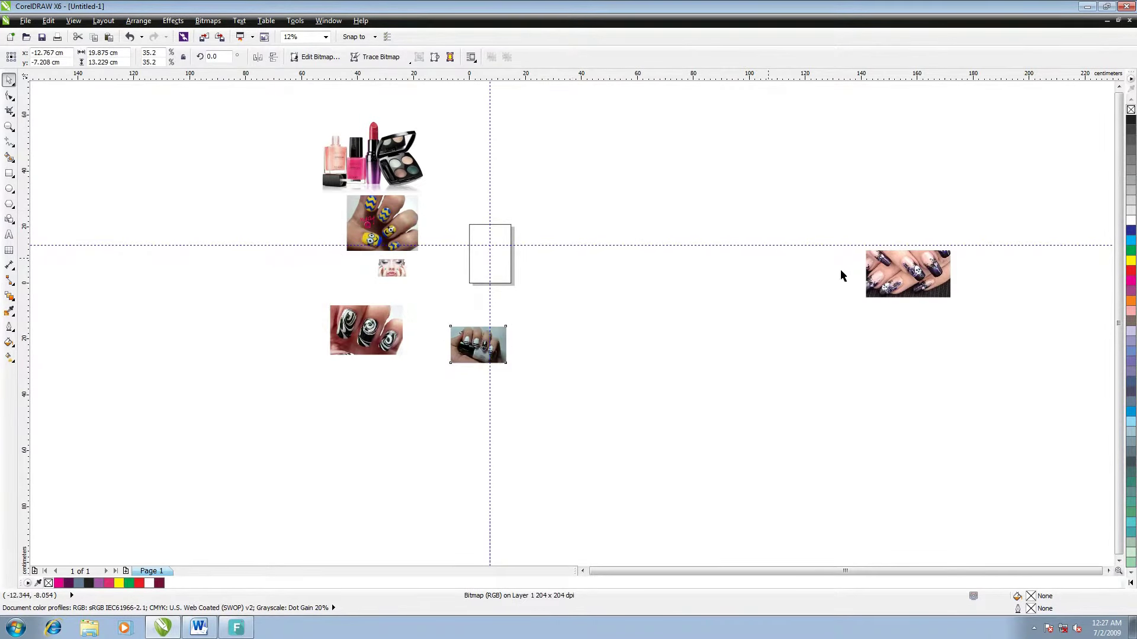
{"action": "left_click_drag", "start_coordinate": [893, 268], "coordinate": [306, 275]}
{"action": "left_click_drag", "start_coordinate": [364, 306], "coordinate": [343, 294]}
Scale all six photos together to 45.7% and place the group closer to the page's left side
{"action": "left_click_drag", "start_coordinate": [249, 115], "coordinate": [421, 295]}
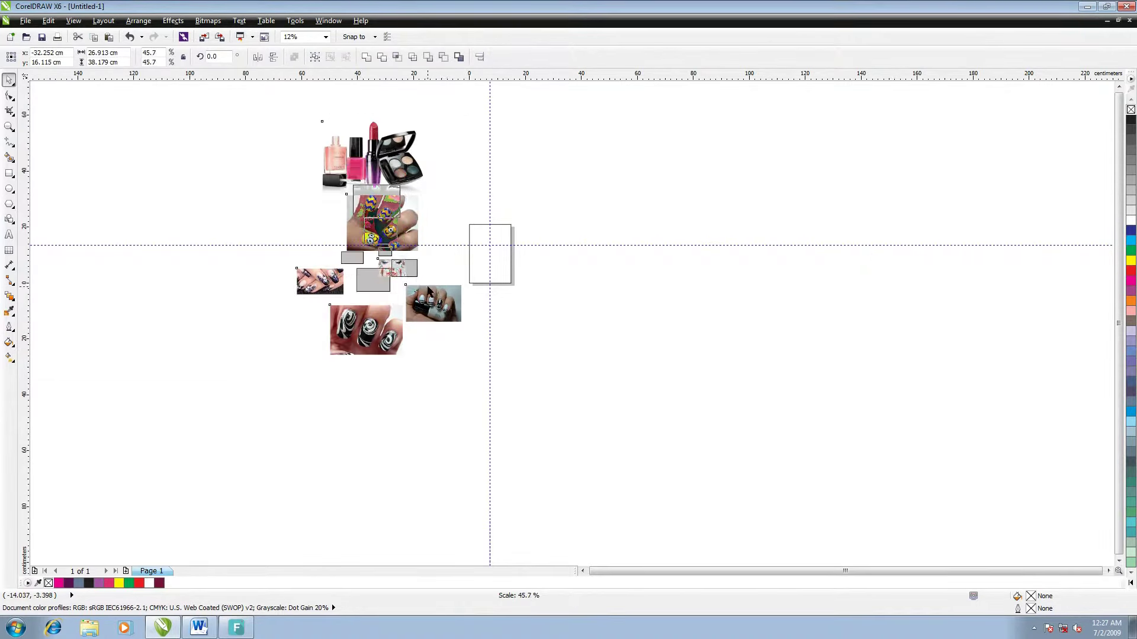
{"action": "left_click_drag", "start_coordinate": [379, 240], "coordinate": [418, 247]}
{"action": "scroll", "coordinate": [526, 242], "scroll_direction": "up", "scroll_amount": 5}
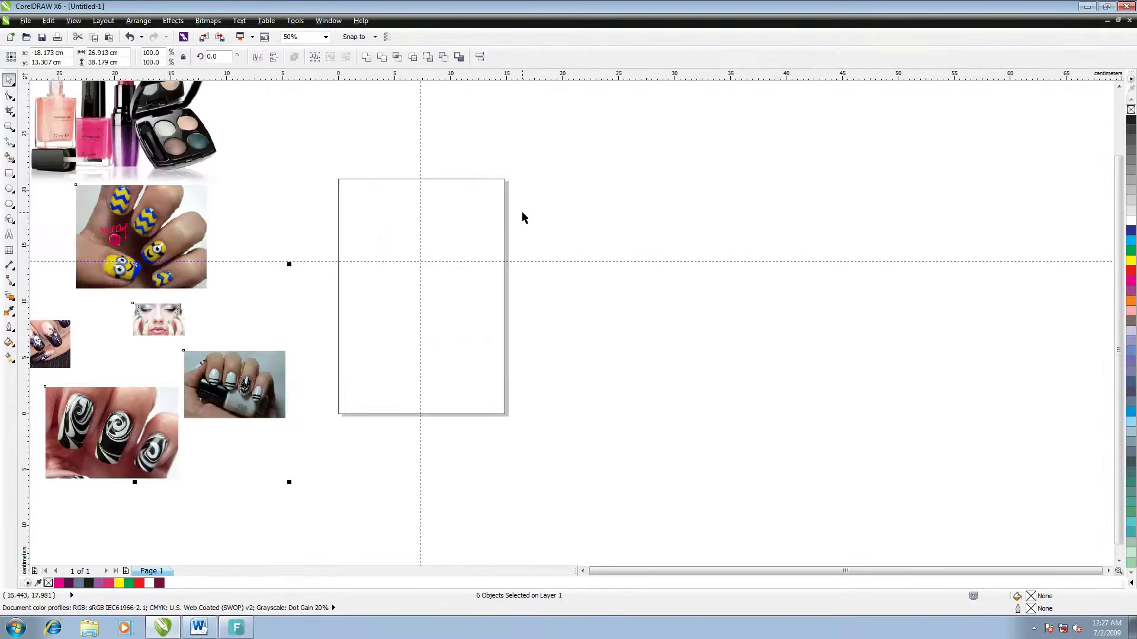
{"action": "left_click", "coordinate": [583, 571]}
{"action": "left_click", "coordinate": [582, 571]}
{"action": "left_click", "coordinate": [582, 571]}
{"action": "left_click", "coordinate": [583, 570]}
{"action": "left_click", "coordinate": [1107, 571]}
{"action": "left_click", "coordinate": [1108, 570]}
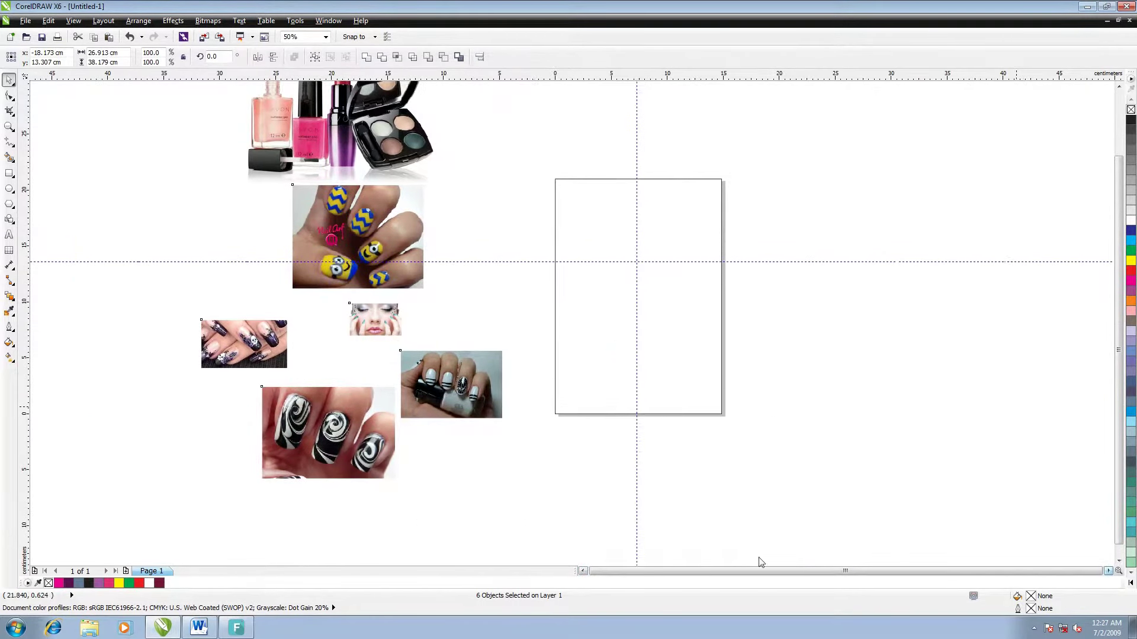
Draw a polygon about 11.5 cm wide on the page, set it to 6 sides, and place a copy right of the page
{"action": "left_click", "coordinate": [9, 204]}
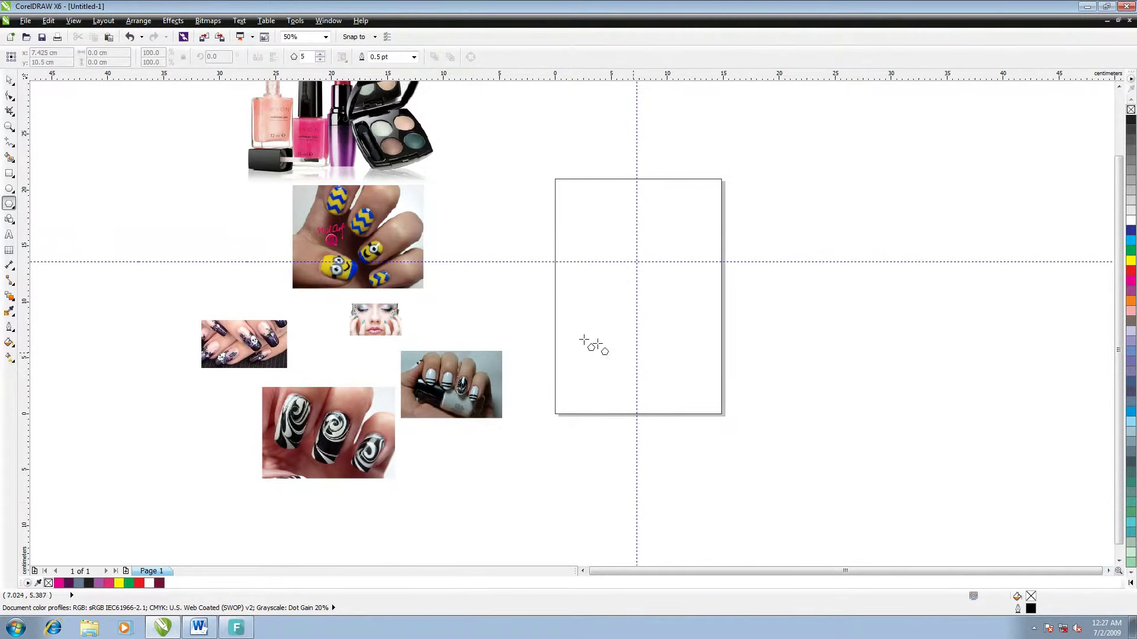
{"action": "left_click_drag", "start_coordinate": [586, 339], "coordinate": [649, 408]}
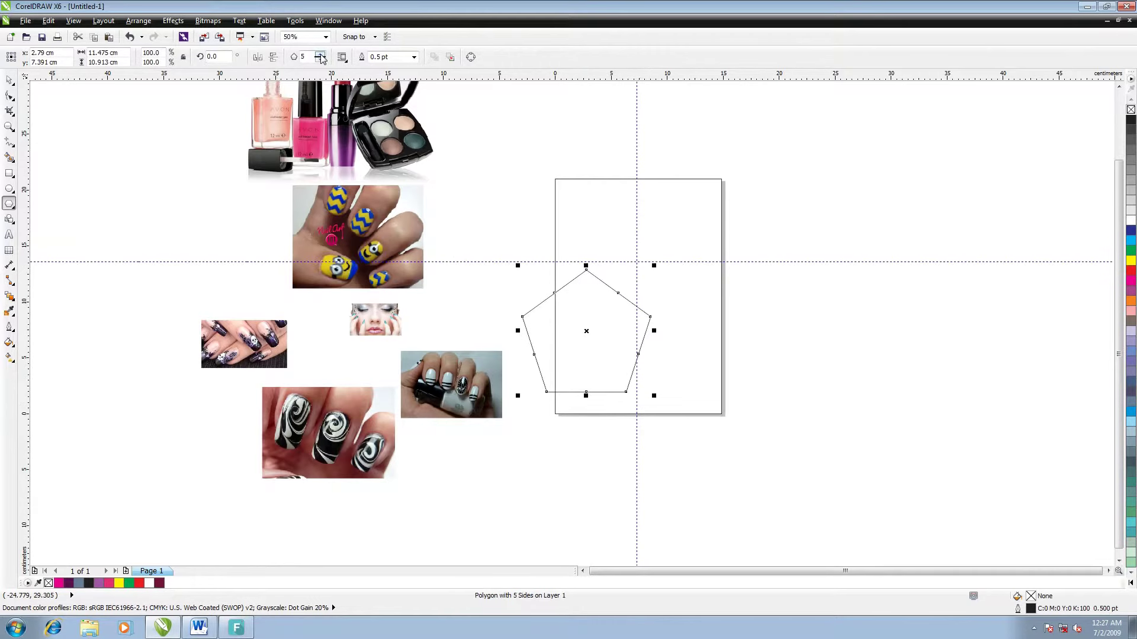
{"action": "left_click", "coordinate": [319, 54]}
{"action": "left_click_drag", "start_coordinate": [571, 336], "coordinate": [573, 309]}
{"action": "right_click", "coordinate": [573, 310]}
Enlarge the hexagon on the page to about 14.4 × 16.7 cm and center it on the page's left edge
{"action": "left_click_drag", "start_coordinate": [633, 370], "coordinate": [660, 409]}
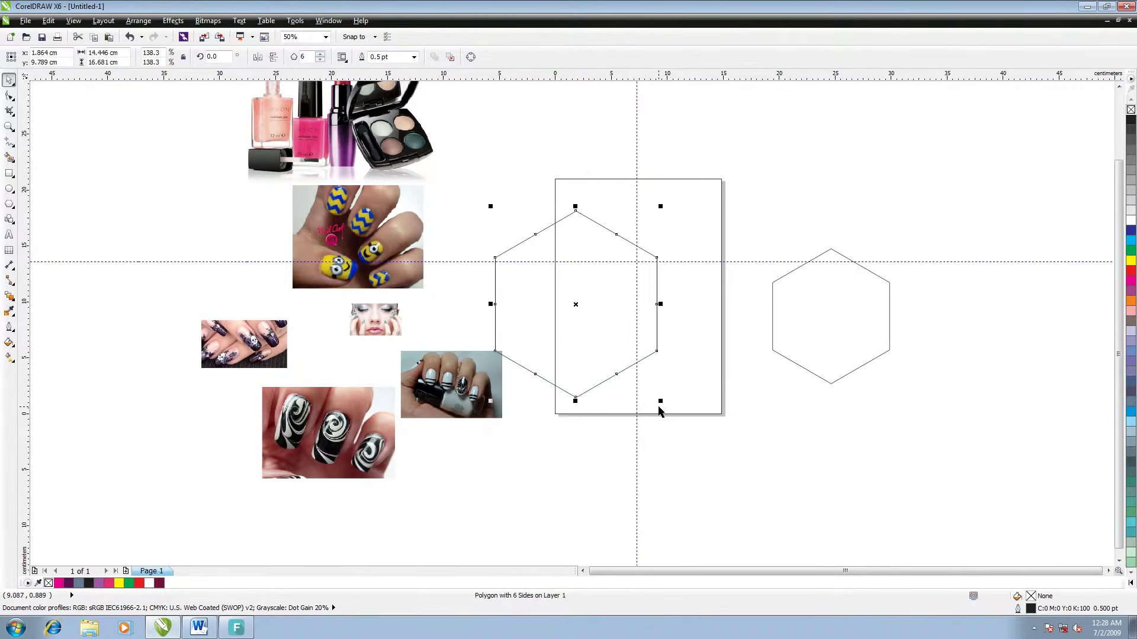
{"action": "key", "text": "Left"}
{"action": "key", "text": "Left"}
{"action": "key", "text": "Left"}
{"action": "left_click_drag", "start_coordinate": [591, 317], "coordinate": [584, 317]}
{"action": "left_click", "coordinate": [470, 132]}
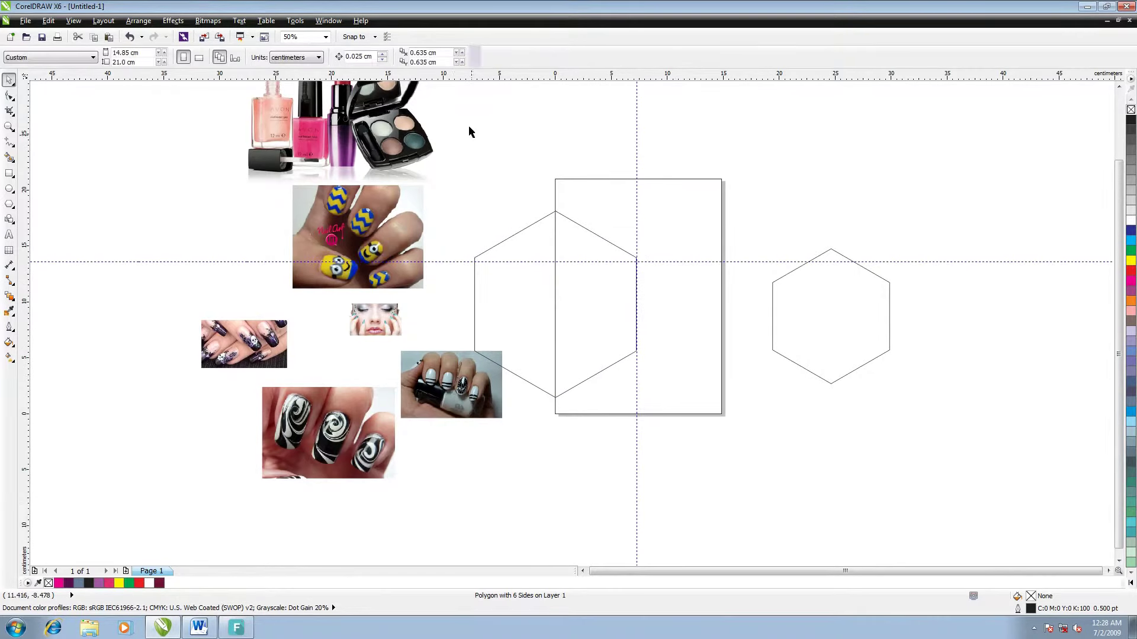
Trim the page-sized rectangle with the large hexagon and delete the hexagon
{"action": "left_click_drag", "start_coordinate": [455, 103], "coordinate": [751, 460]}
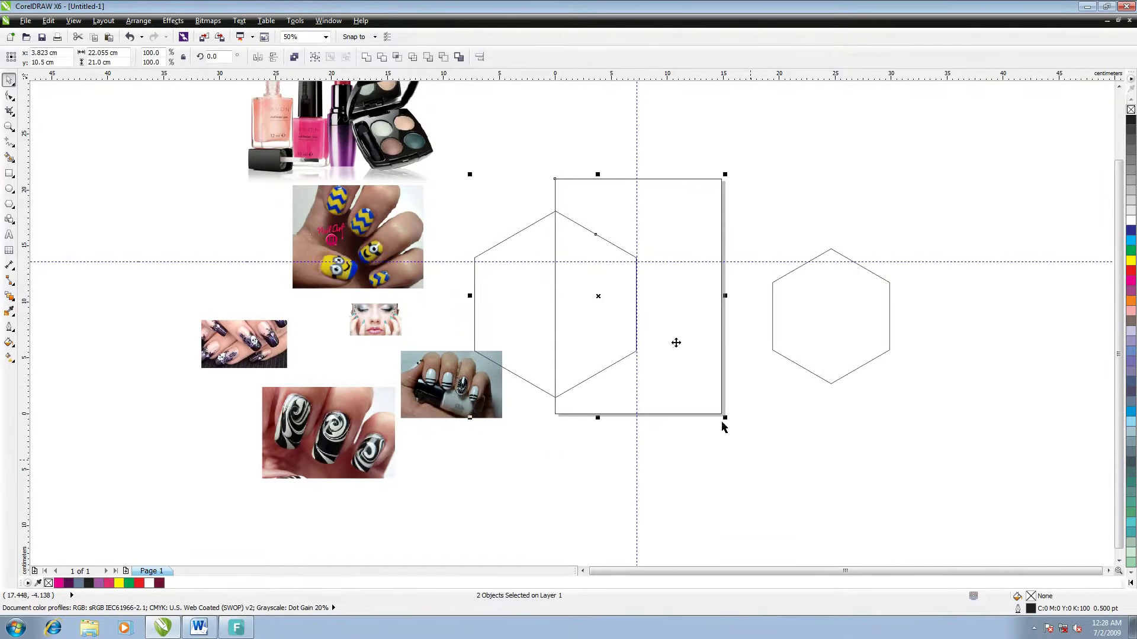
{"action": "left_click", "coordinate": [383, 62]}
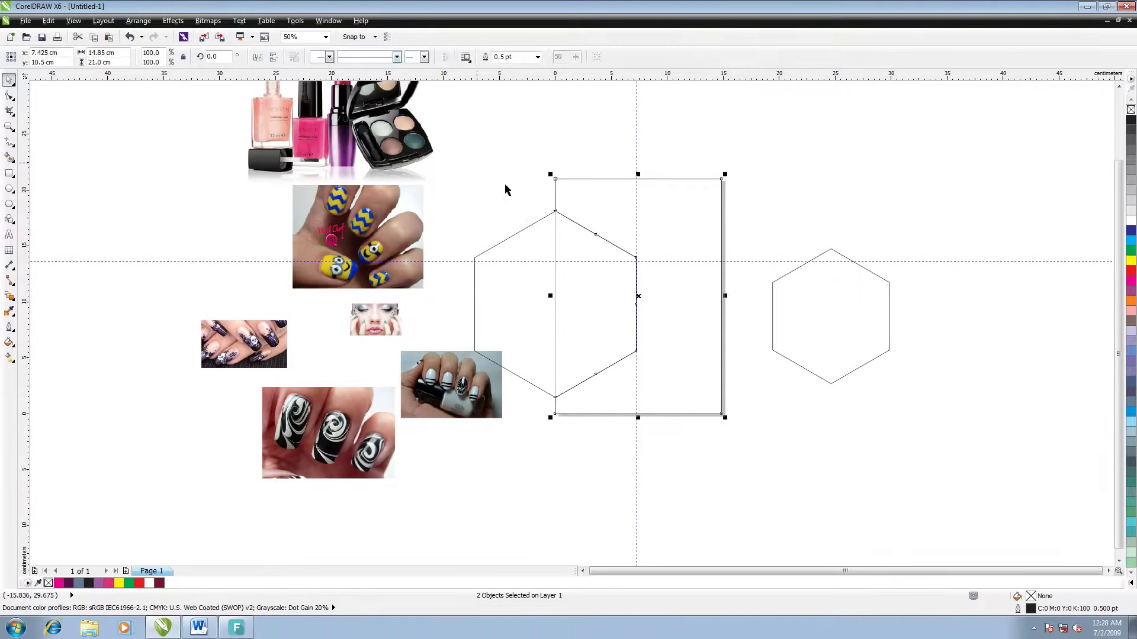
{"action": "left_click_drag", "start_coordinate": [588, 223], "coordinate": [950, 200]}
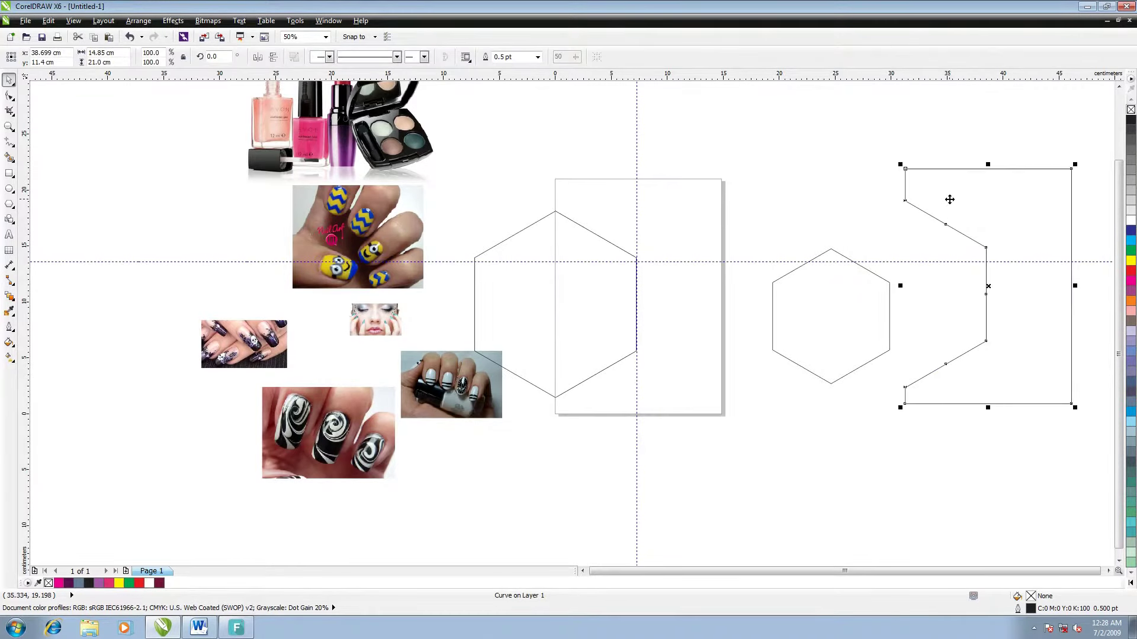
{"action": "key", "text": "ctrl+z"}
{"action": "left_click", "coordinate": [523, 221]}
{"action": "left_click_drag", "start_coordinate": [529, 228], "coordinate": [952, 127]}
{"action": "key", "text": "Delete"}
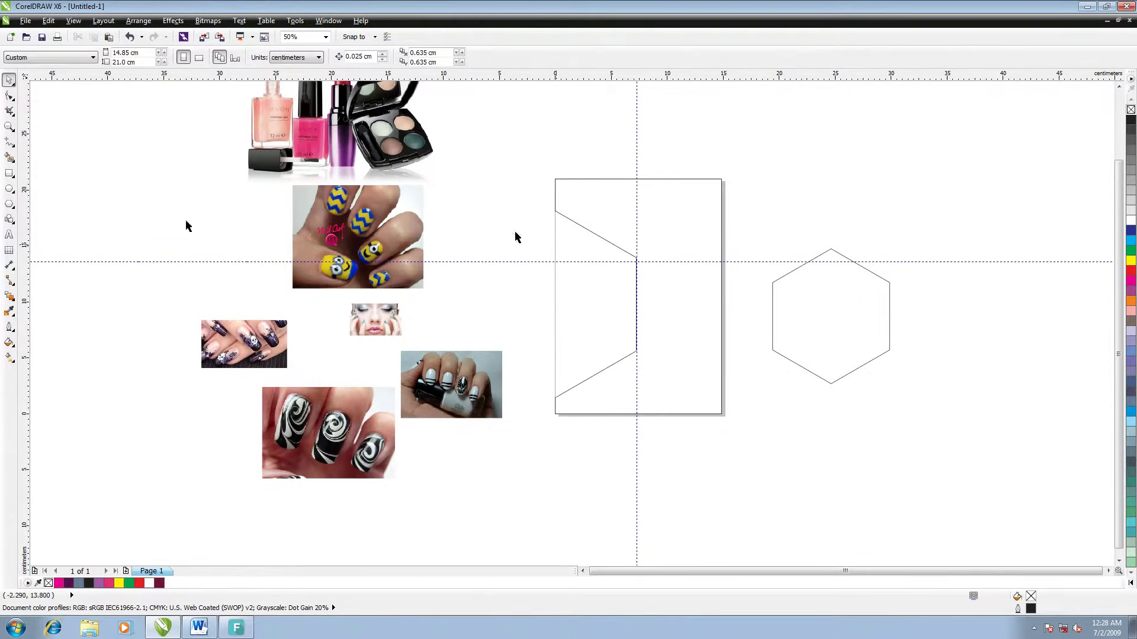
Smart Fill the half-hexagon area inside a new page-sized rectangle and delete the leftover trimmed shape
{"action": "double_click", "coordinate": [9, 175]}
{"action": "left_click", "coordinate": [9, 157]}
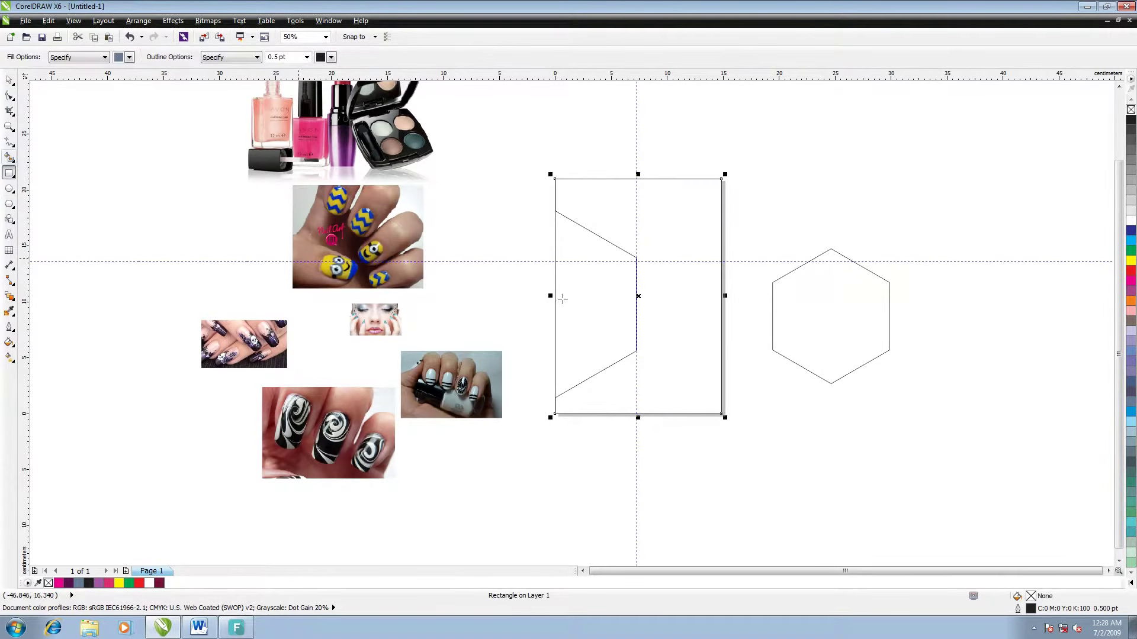
{"action": "left_click", "coordinate": [587, 300]}
{"action": "left_click", "coordinate": [5, 82]}
{"action": "left_click_drag", "start_coordinate": [682, 193], "coordinate": [965, 185]}
{"action": "key", "text": "Delete"}
Enlarge the half-hexagon to about 8.2 × 19 cm and fill it with the pink sampled from the nail polish bottle
{"action": "left_click", "coordinate": [601, 293]}
{"action": "left_click_drag", "start_coordinate": [640, 401], "coordinate": [652, 418]}
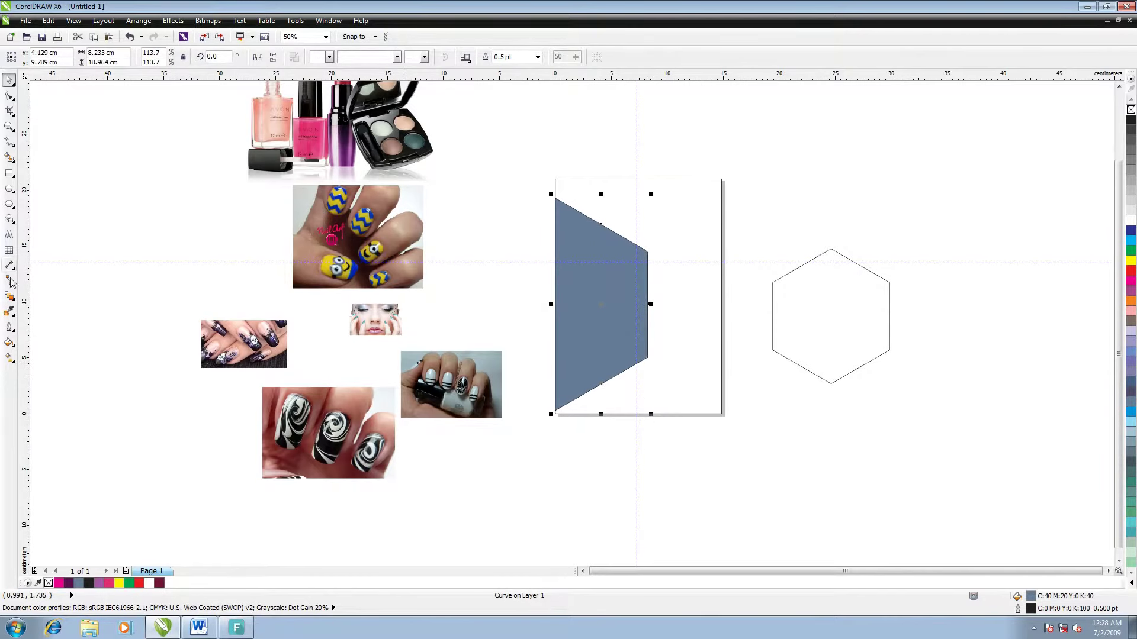
{"action": "left_click", "coordinate": [10, 310]}
{"action": "left_click", "coordinate": [313, 139]}
{"action": "left_click", "coordinate": [561, 271]}
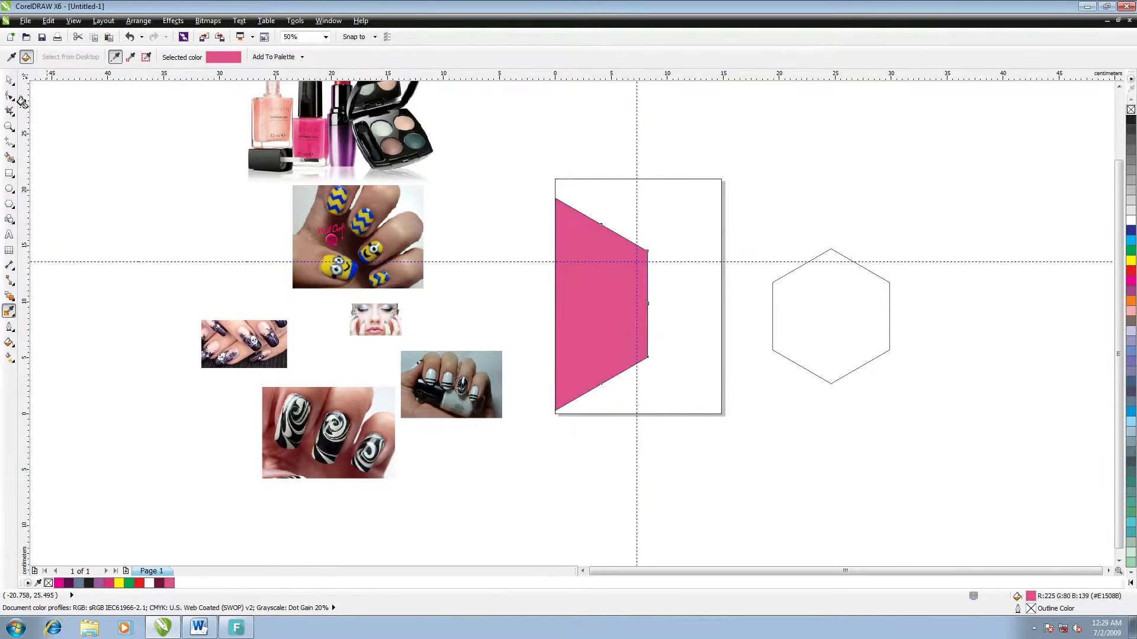
Move the spare hexagon onto the pink shape, scale it to about 8.2 × 9.4 cm, and duplicate it to its right
{"action": "left_click", "coordinate": [10, 80]}
{"action": "left_click_drag", "start_coordinate": [836, 324], "coordinate": [621, 304]}
{"action": "left_click_drag", "start_coordinate": [680, 367], "coordinate": [668, 351]}
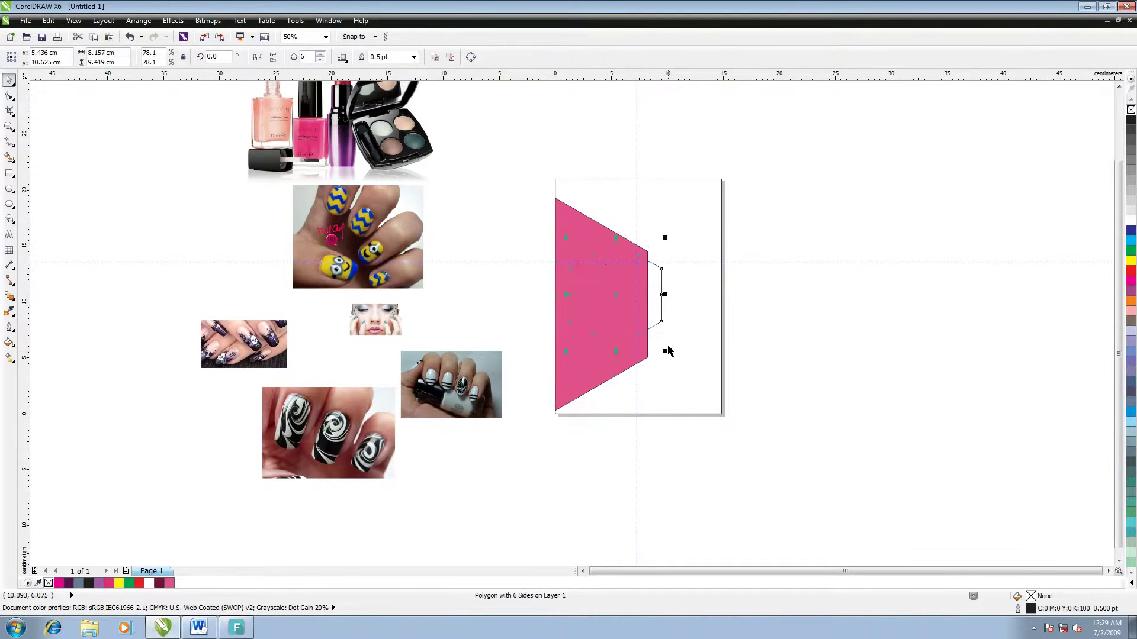
{"action": "left_click_drag", "start_coordinate": [616, 296], "coordinate": [713, 293]}
Bring both small hexagons in front of the pink half-hexagon
{"action": "left_click_drag", "start_coordinate": [801, 210], "coordinate": [575, 356]}
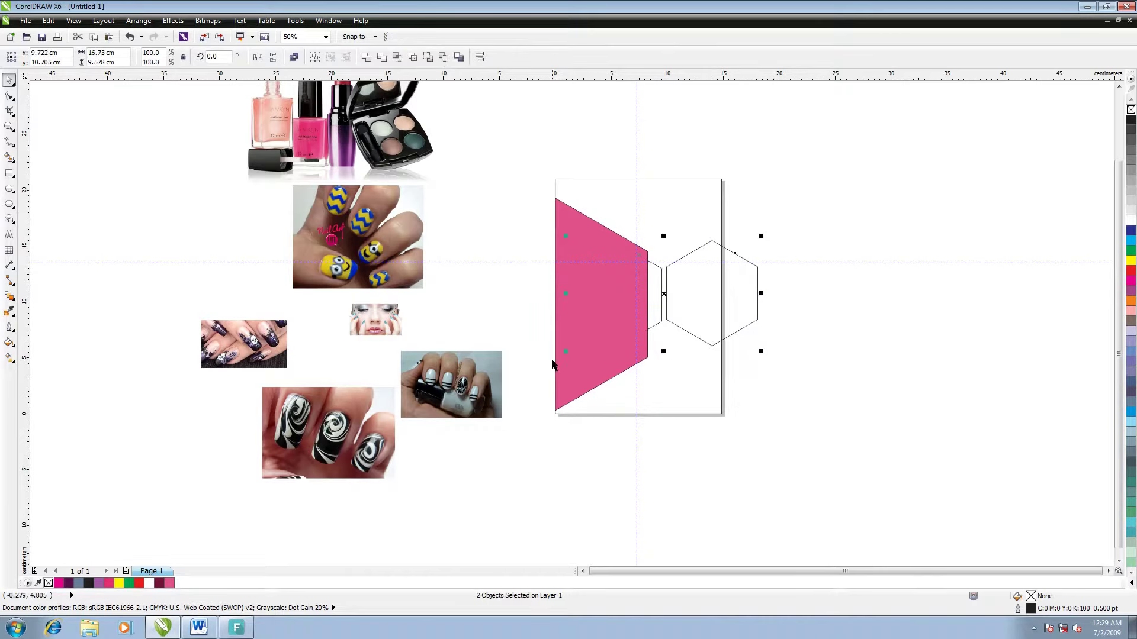
{"action": "left_click", "coordinate": [134, 27]}
{"action": "mouse_move", "coordinate": [142, 79]}
{"action": "left_click", "coordinate": [330, 80]}
Scale the hexagon pair to about 7 × 8.1 cm each and position it across the page's width
{"action": "left_click_drag", "start_coordinate": [763, 353], "coordinate": [759, 349]}
{"action": "left_click_drag", "start_coordinate": [650, 292], "coordinate": [626, 284]}
{"action": "scroll", "coordinate": [719, 327], "scroll_direction": "up", "scroll_amount": 2}
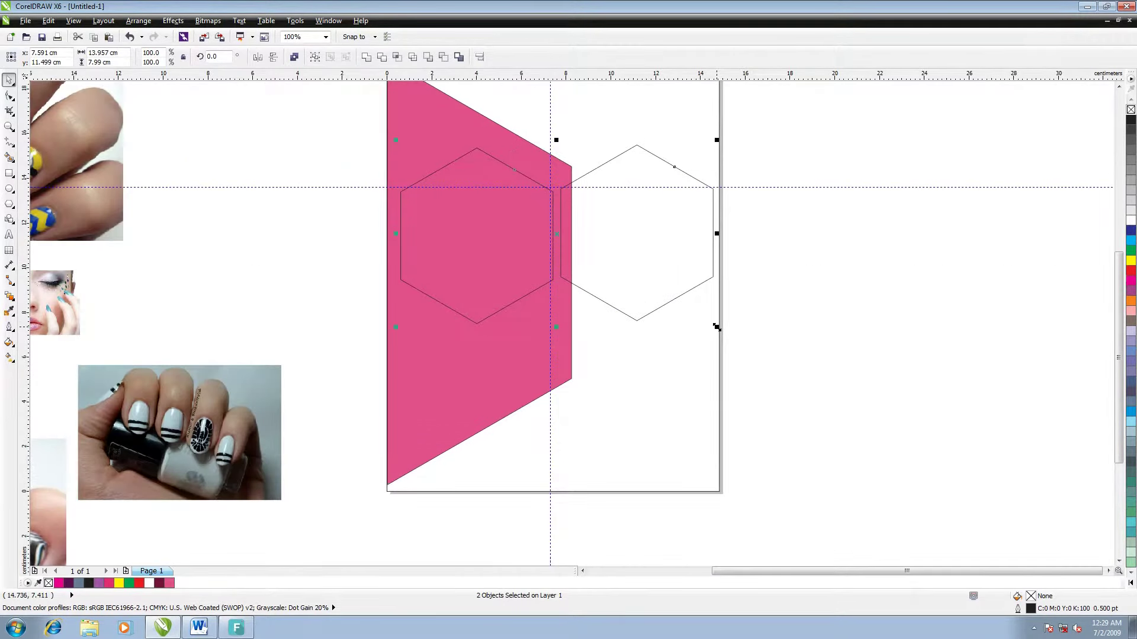
{"action": "left_click_drag", "start_coordinate": [717, 327], "coordinate": [721, 326]}
{"action": "left_click", "coordinate": [629, 328]}
Nudge the left hexagon up to line up with the right one, and shift both slightly left within the page
{"action": "left_click", "coordinate": [519, 298]}
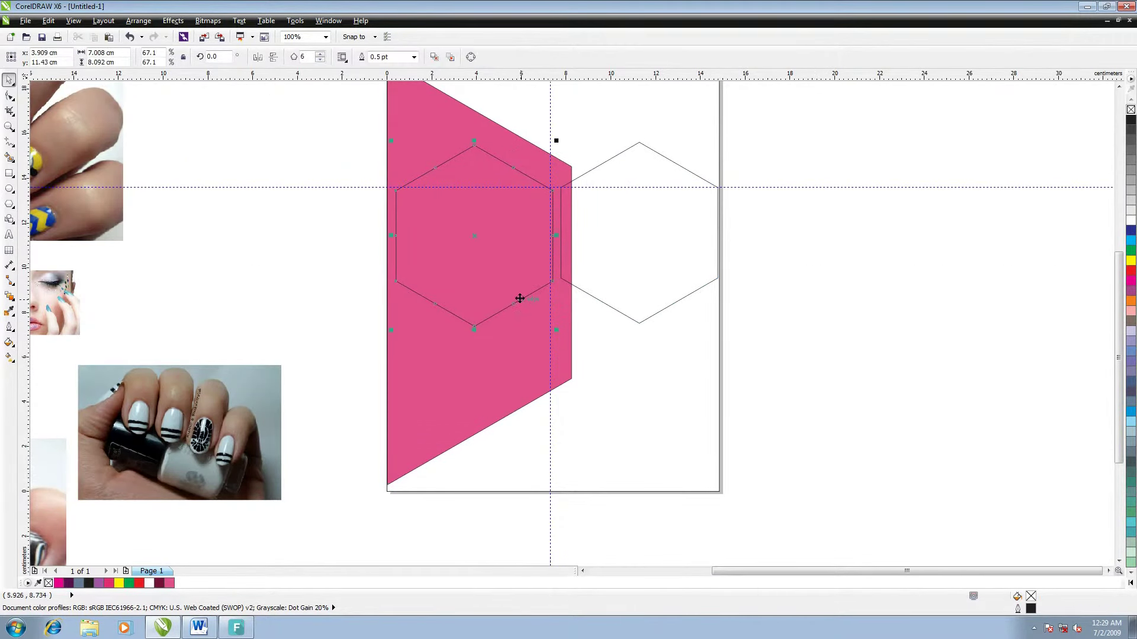
{"action": "key", "text": "Up"}
{"action": "left_click_drag", "start_coordinate": [781, 122], "coordinate": [353, 357]}
{"action": "key", "text": "Left"}
{"action": "key", "text": "Left"}
Duplicate the right hexagon below the pair, centered between the two on the vertical guideline
{"action": "left_click", "coordinate": [662, 309]}
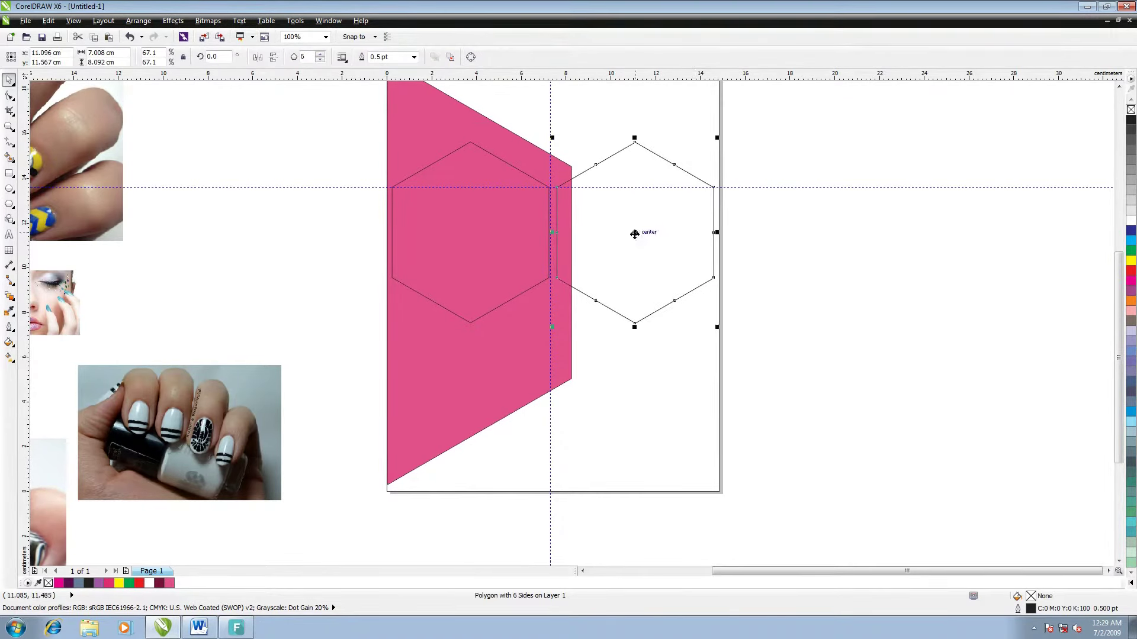
{"action": "left_click_drag", "start_coordinate": [635, 233], "coordinate": [550, 377]}
PowerClip the photo of white nails with black stripes inside the left hexagon
{"action": "scroll", "coordinate": [794, 253], "scroll_direction": "down", "scroll_amount": 1}
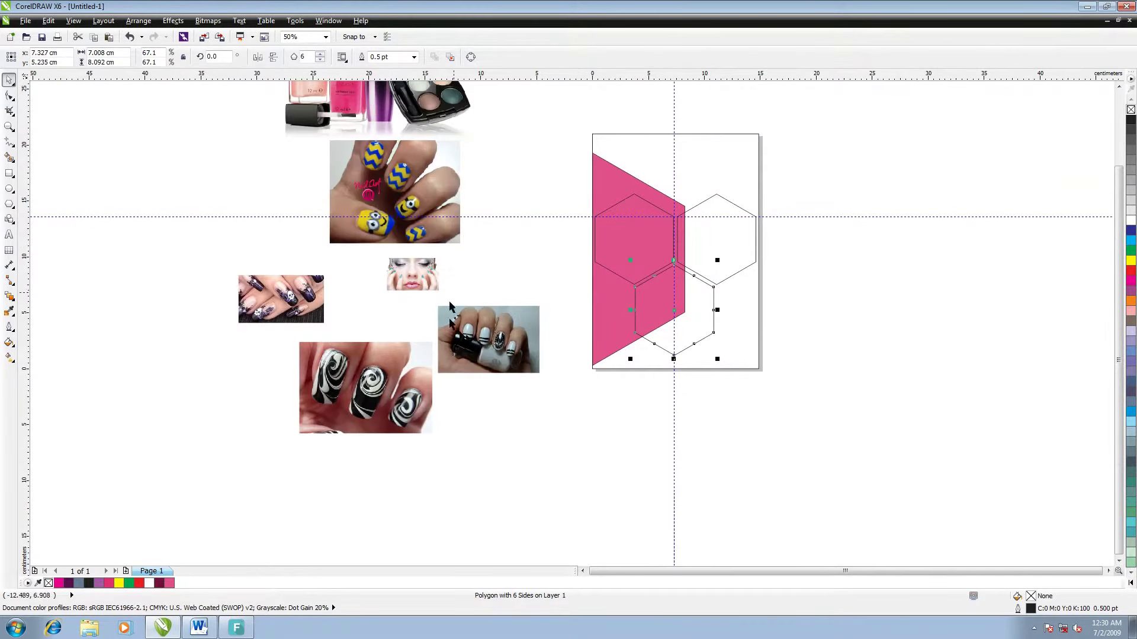
{"action": "right_click", "coordinate": [472, 335]}
{"action": "left_click", "coordinate": [512, 10]}
{"action": "left_click", "coordinate": [615, 228]}
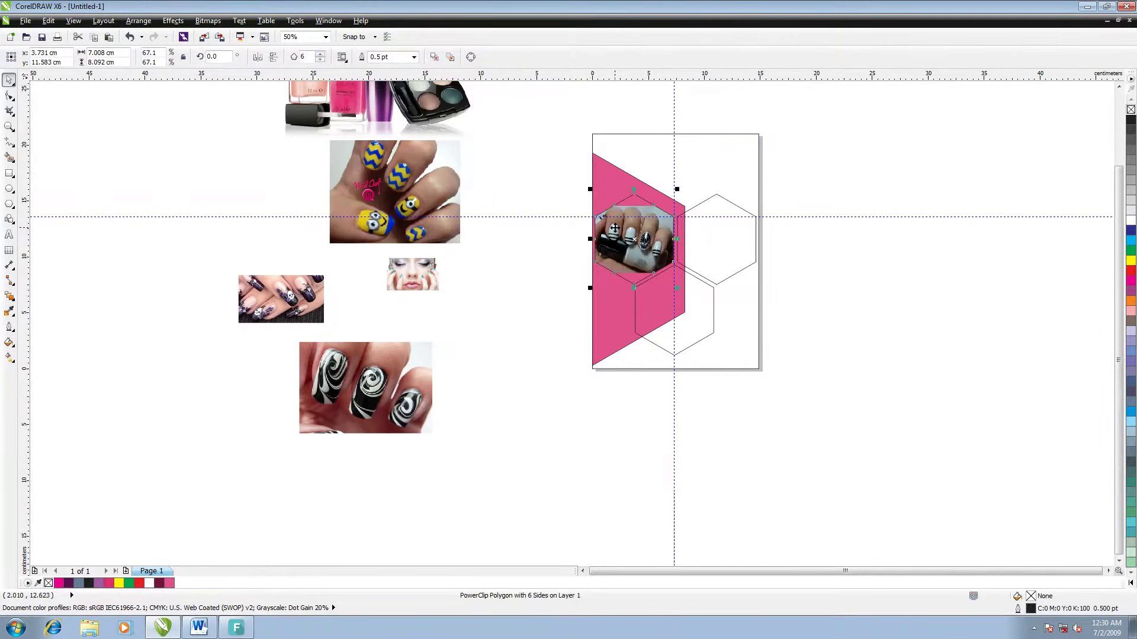
PowerClip the blue and yellow minion nail photo inside the right hexagon
{"action": "right_click", "coordinate": [401, 186]}
{"action": "left_click", "coordinate": [438, 196]}
{"action": "left_click", "coordinate": [708, 246]}
{"action": "left_click", "coordinate": [286, 300]}
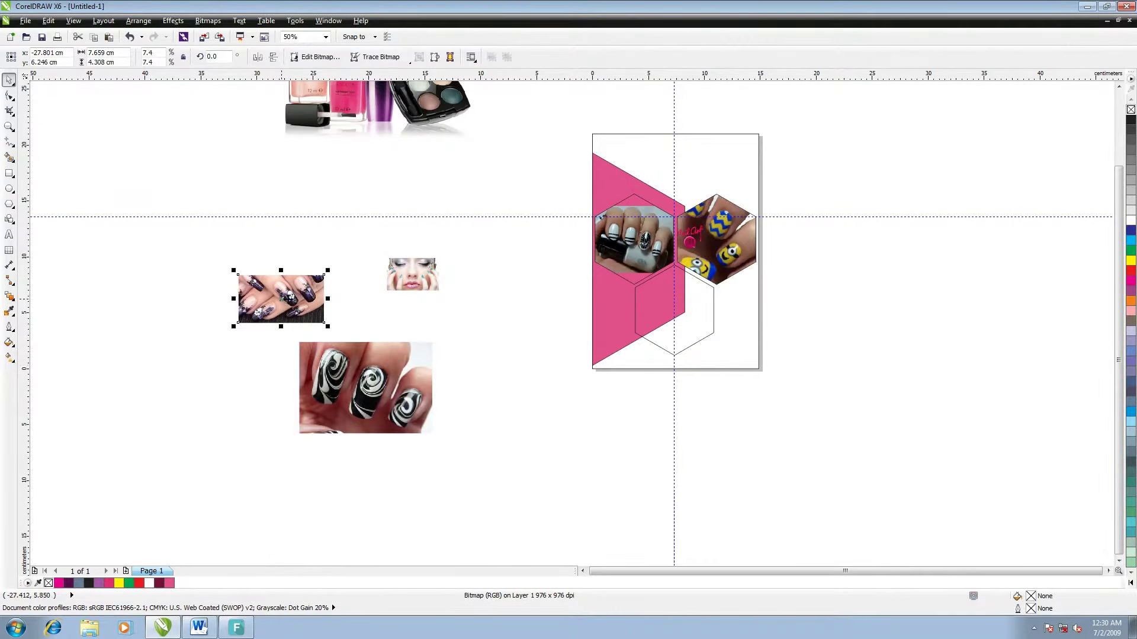
{"action": "right_click", "coordinate": [283, 299]}
{"action": "left_click", "coordinate": [319, 18]}
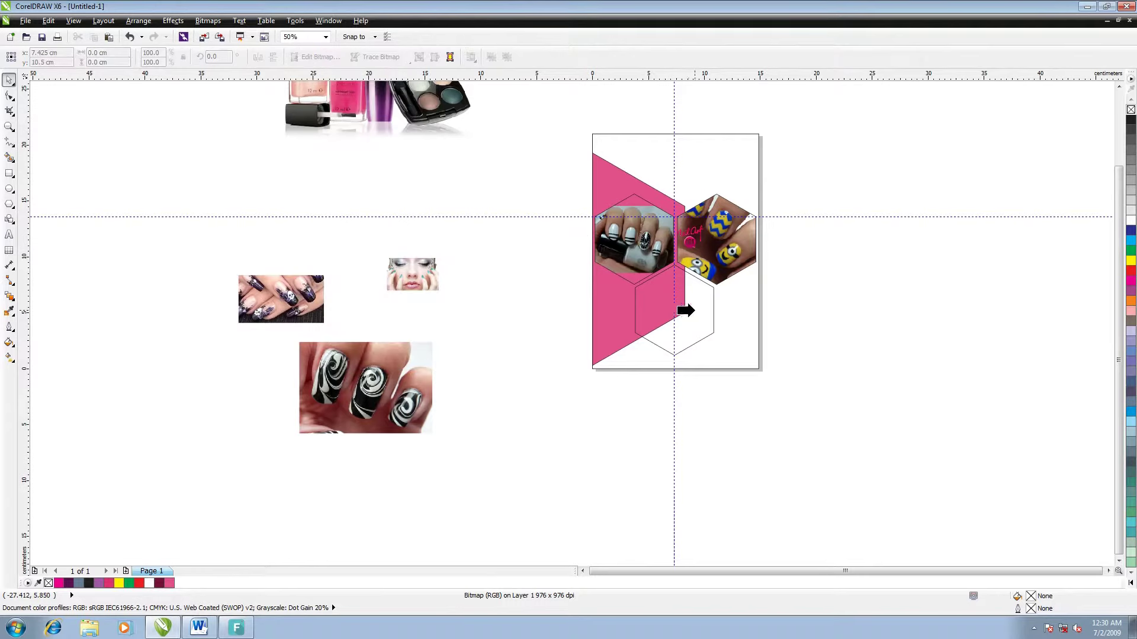
{"action": "left_click", "coordinate": [699, 320]}
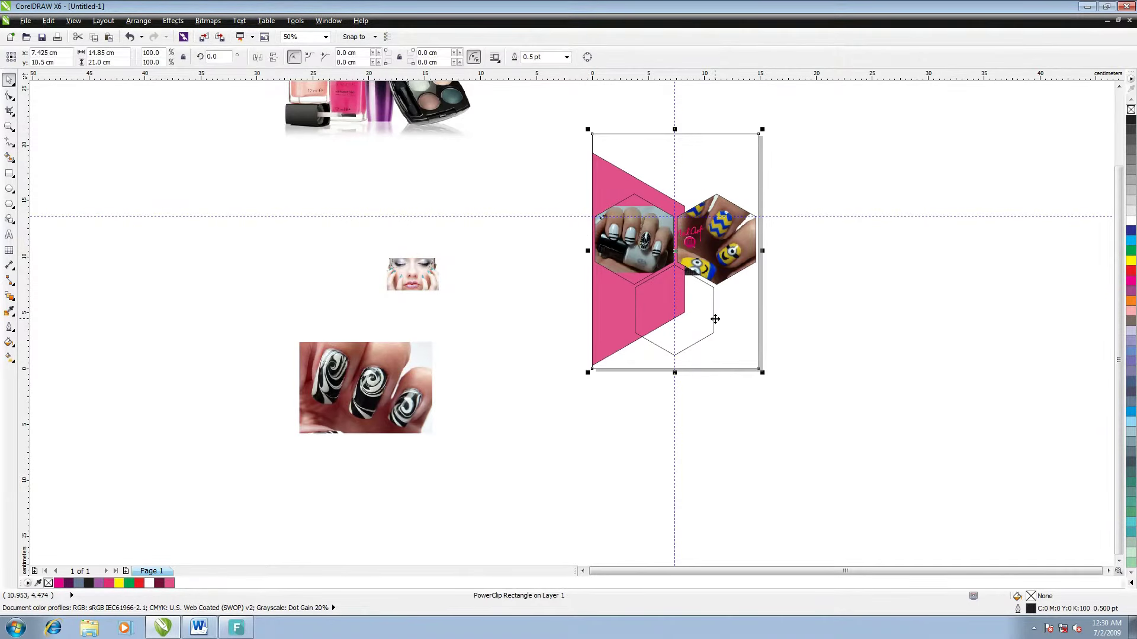
{"action": "key", "text": "ctrl+z"}
{"action": "left_click", "coordinate": [691, 345]}
PowerClip the purple nail photo inside the lower hexagon
{"action": "right_click", "coordinate": [273, 299]}
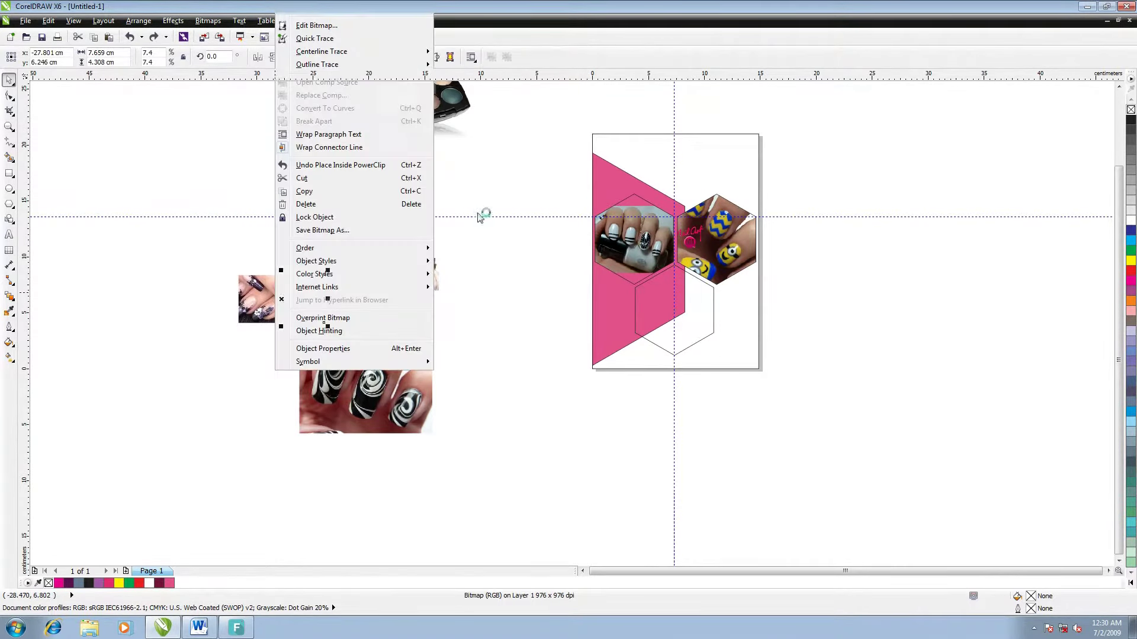
{"action": "left_click", "coordinate": [308, 9]}
{"action": "left_click", "coordinate": [637, 325]}
Place the woman's face photo across the top of the page, enlarged to about 15 × 9.3 cm
{"action": "left_click_drag", "start_coordinate": [440, 262], "coordinate": [764, 269]}
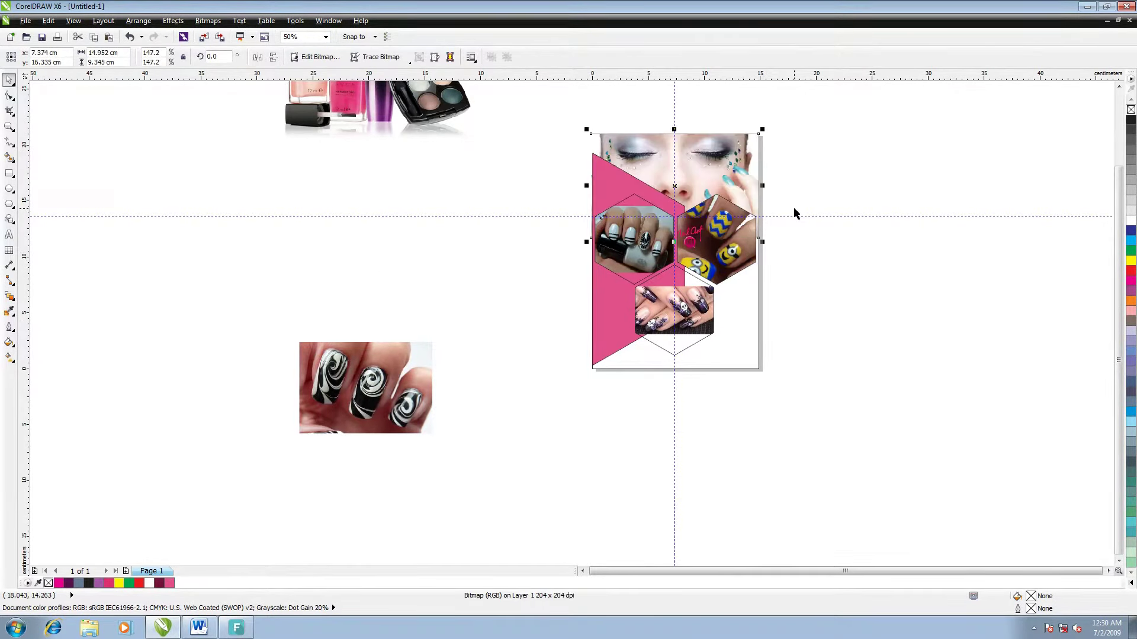
Edit the left hexagon's PowerClip contents, enlarging the striped-nail photo until it fills the whole hexagon
{"action": "scroll", "coordinate": [928, 171], "scroll_direction": "up", "scroll_amount": 1}
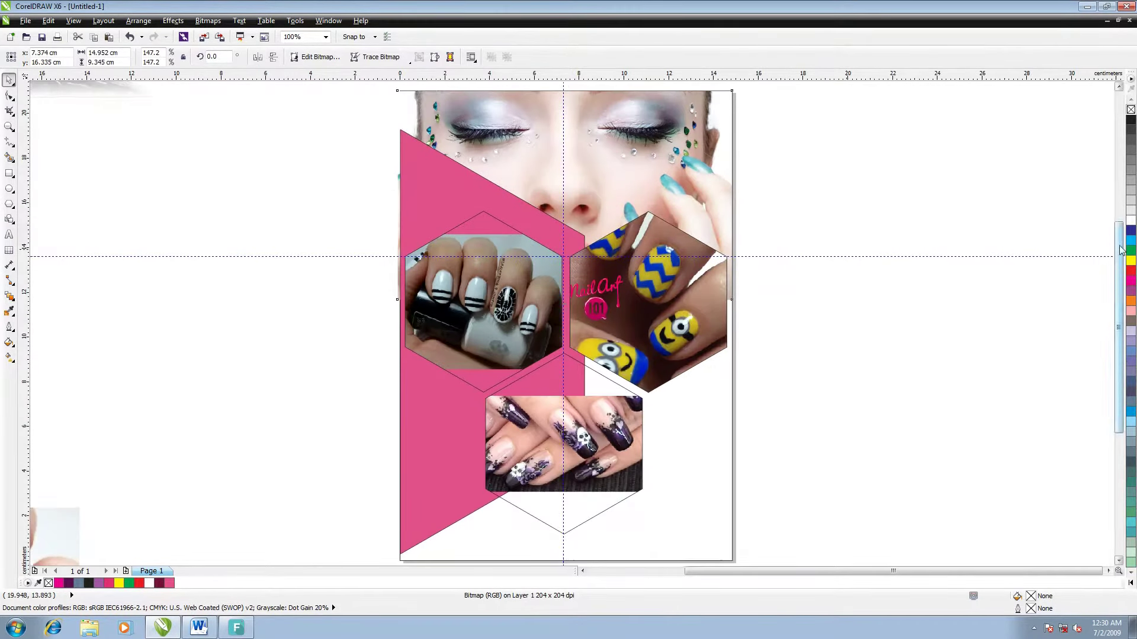
{"action": "left_click_drag", "start_coordinate": [1116, 264], "coordinate": [1114, 305]}
{"action": "left_click", "coordinate": [481, 276], "text": "ctrl"}
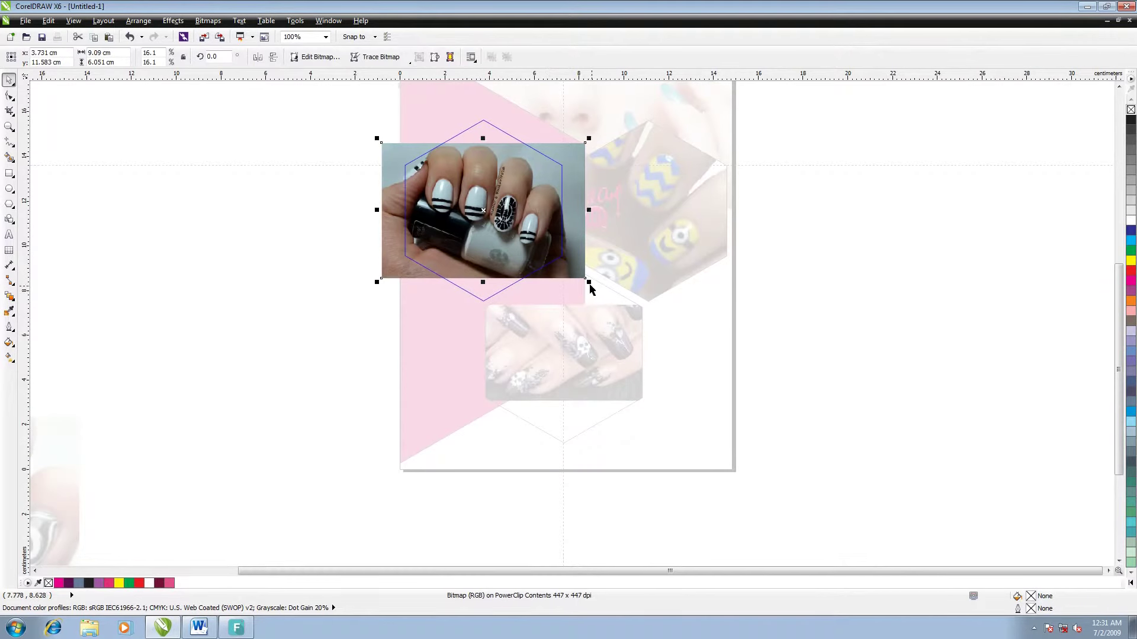
{"action": "left_click_drag", "start_coordinate": [588, 283], "coordinate": [623, 334]}
{"action": "left_click", "coordinate": [484, 324]}
Edit the right hexagon's PowerClip contents, shrinking the minion nail photo slightly within its frame
{"action": "left_click", "coordinate": [668, 228]}
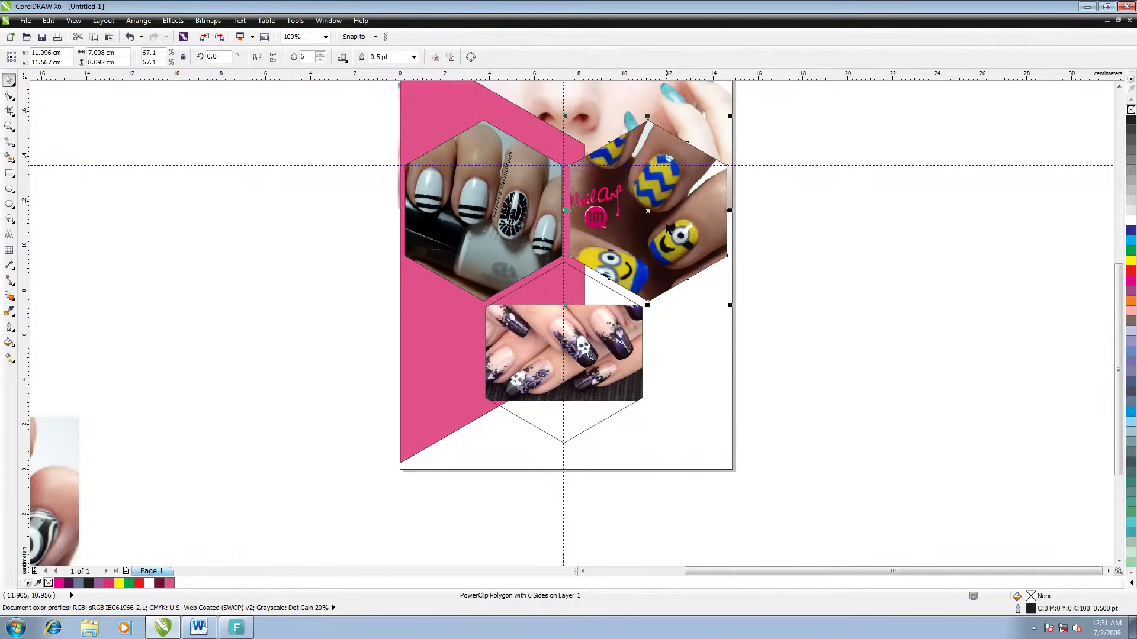
{"action": "left_click", "coordinate": [620, 318]}
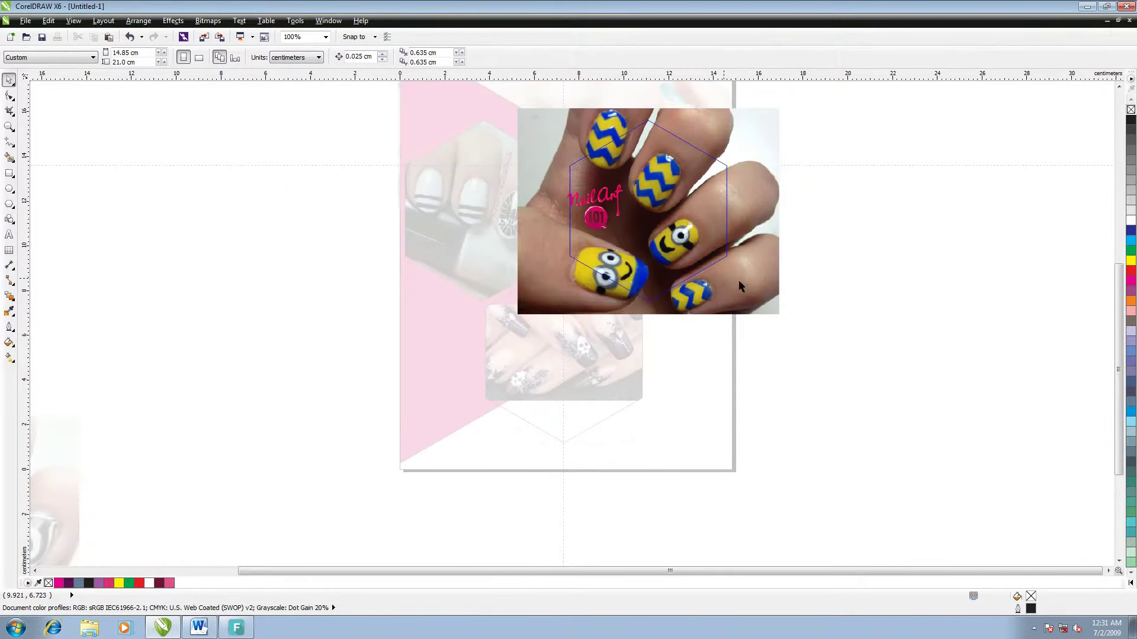
{"action": "left_click", "coordinate": [779, 315]}
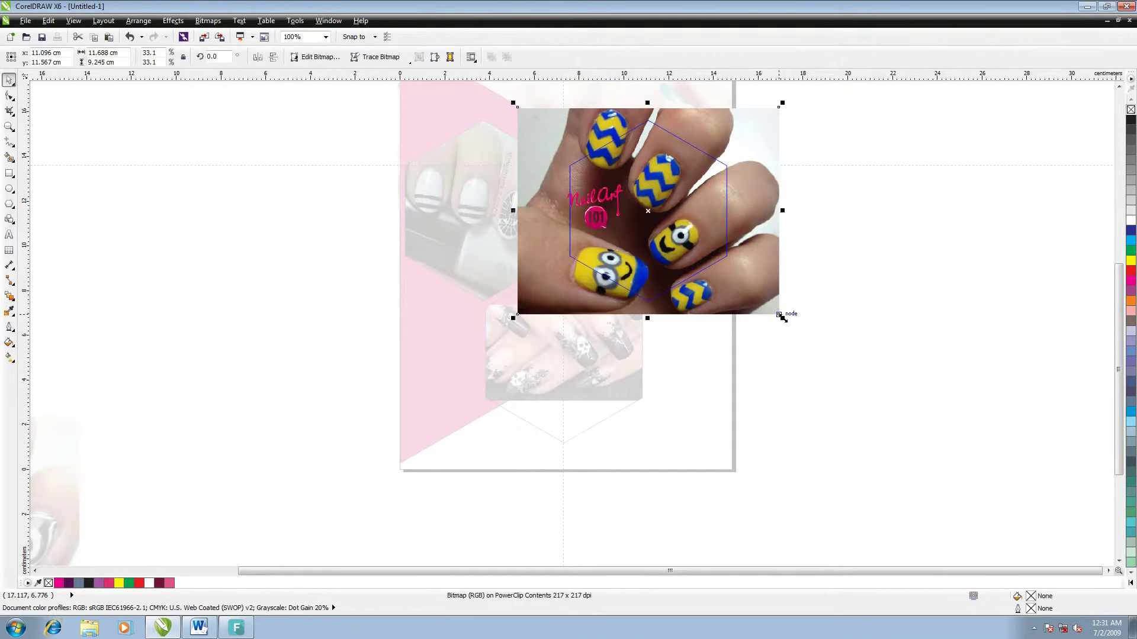
{"action": "left_click_drag", "start_coordinate": [782, 317], "coordinate": [768, 319]}
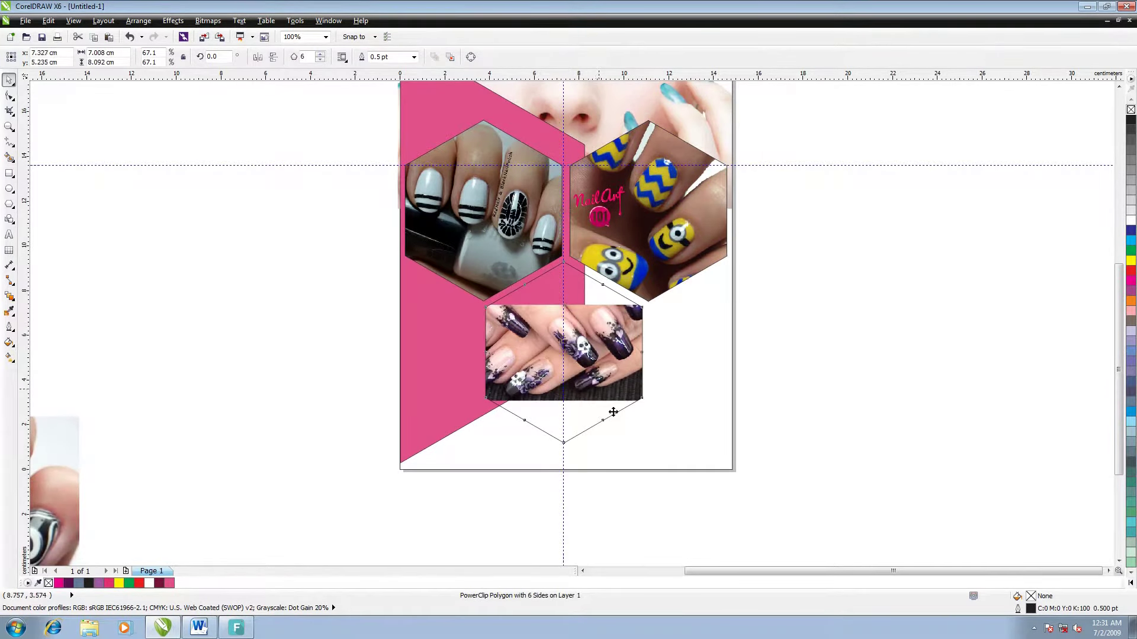
Edit the lower hexagon's PowerClip contents, enlarging the purple nail photo to about 14.3 × 8.1 cm and shifting it left to fill the frame
{"action": "left_click", "coordinate": [537, 465]}
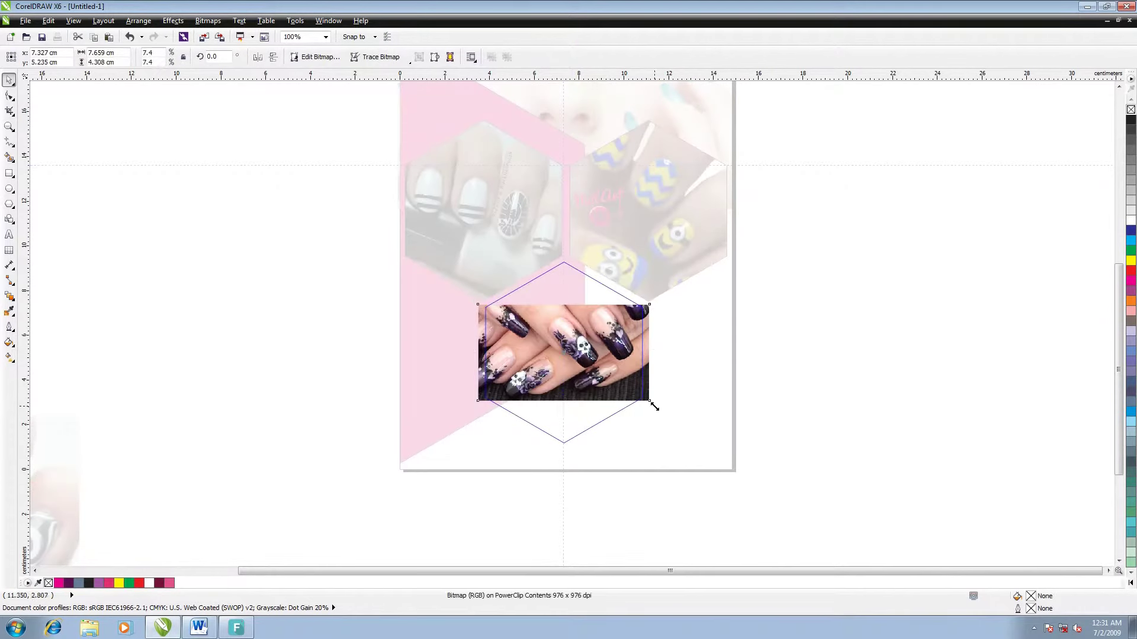
{"action": "left_click_drag", "start_coordinate": [649, 400], "coordinate": [728, 510]}
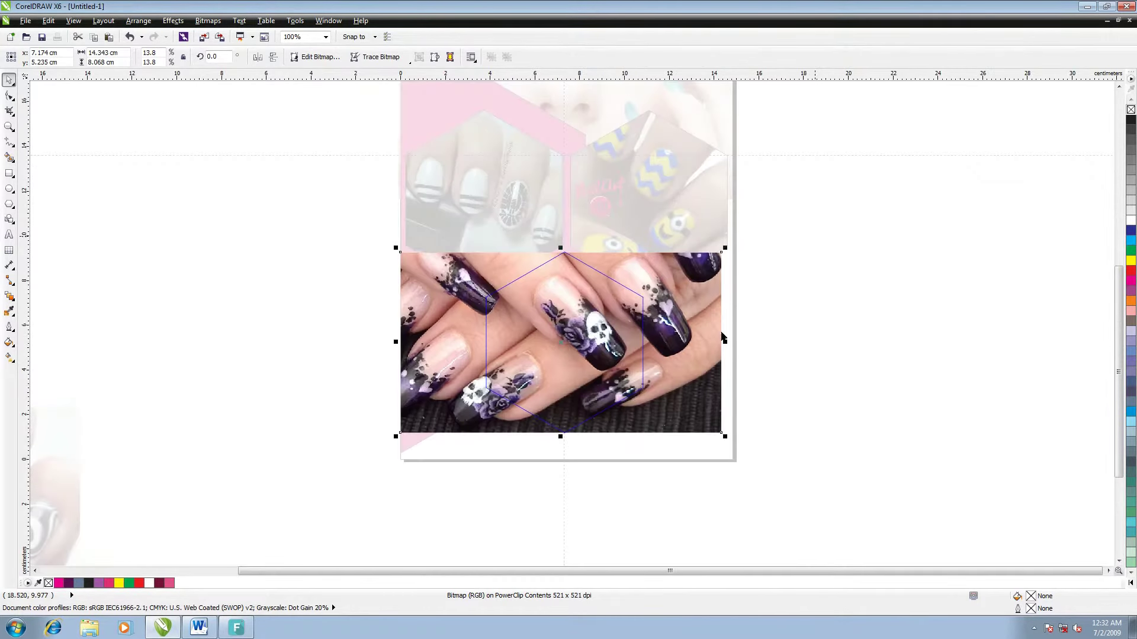
{"action": "left_click_drag", "start_coordinate": [682, 329], "coordinate": [649, 329]}
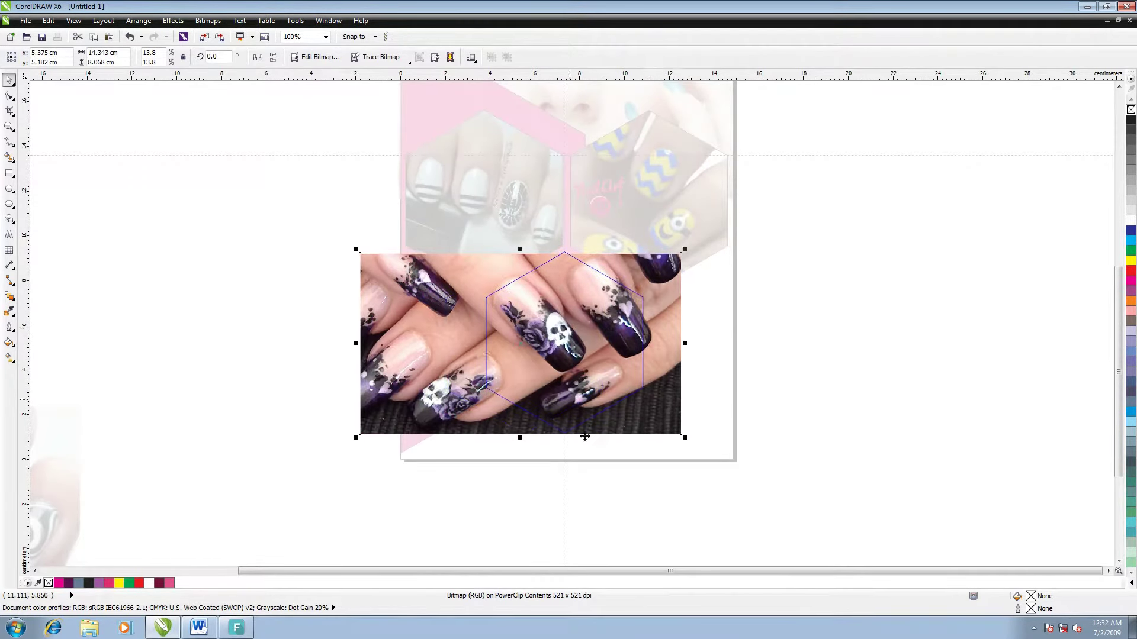
Give all three photo hexagons a magenta outline 4 pt wide
{"action": "left_click", "coordinate": [726, 179]}
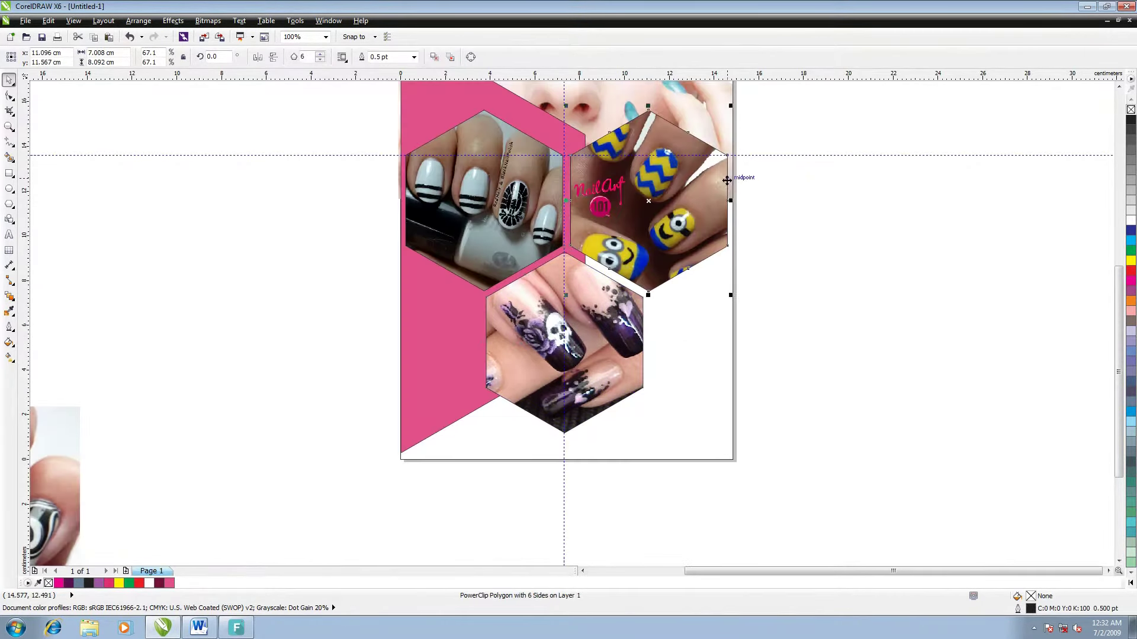
{"action": "left_click", "coordinate": [510, 174], "text": "shift"}
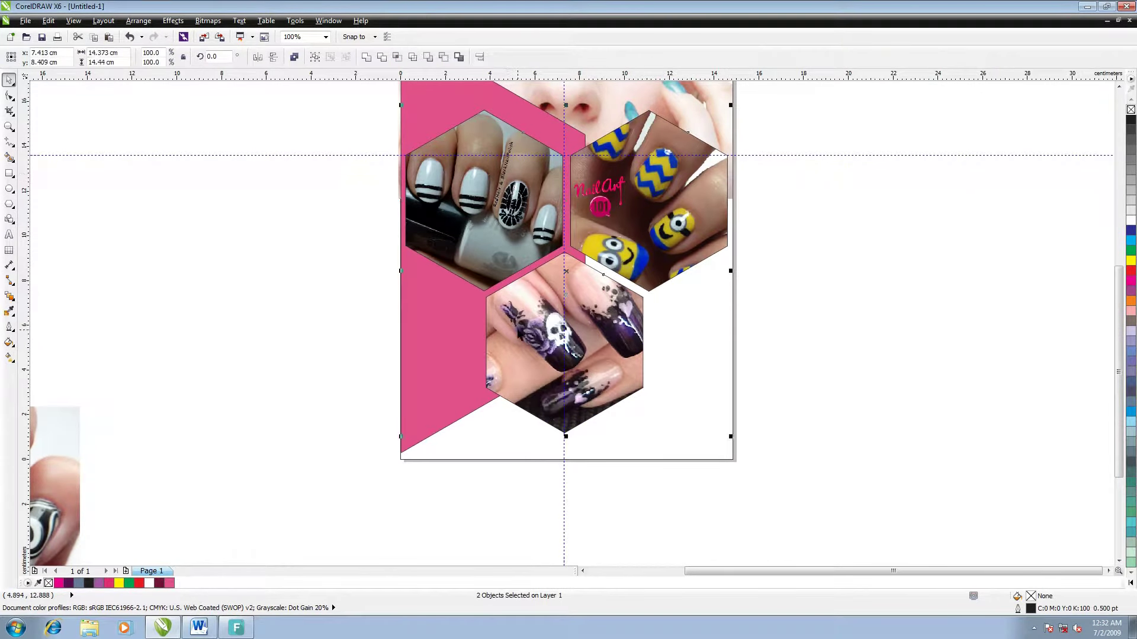
{"action": "right_click", "coordinate": [1131, 282]}
{"action": "double_click", "coordinate": [1031, 608]}
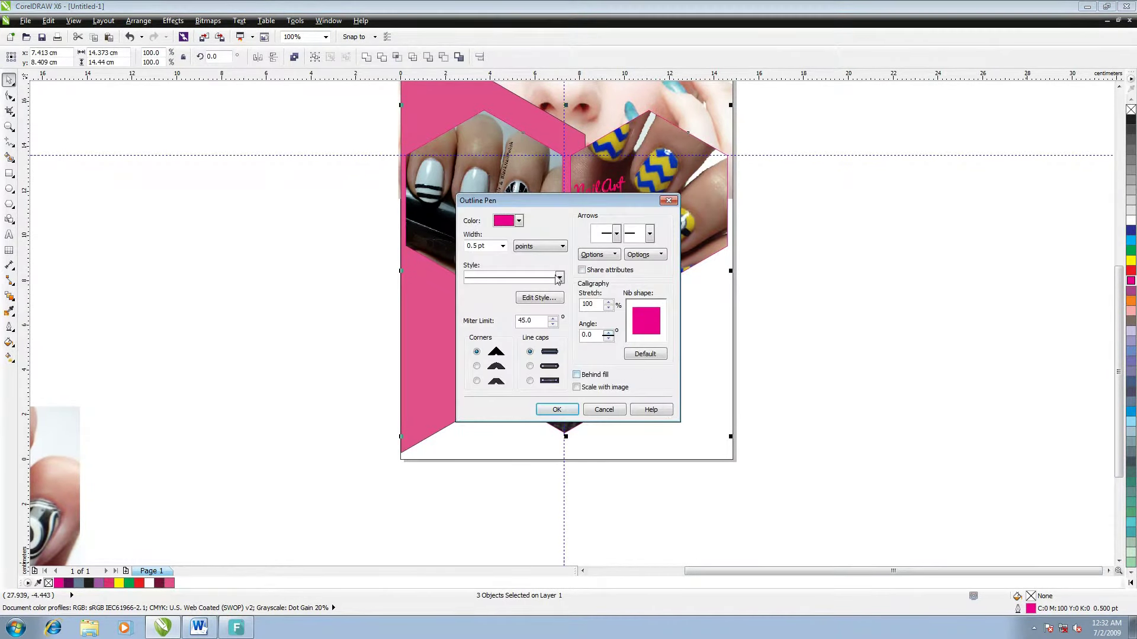
{"action": "left_click", "coordinate": [502, 247]}
{"action": "left_click", "coordinate": [485, 326]}
{"action": "left_click", "coordinate": [548, 409]}
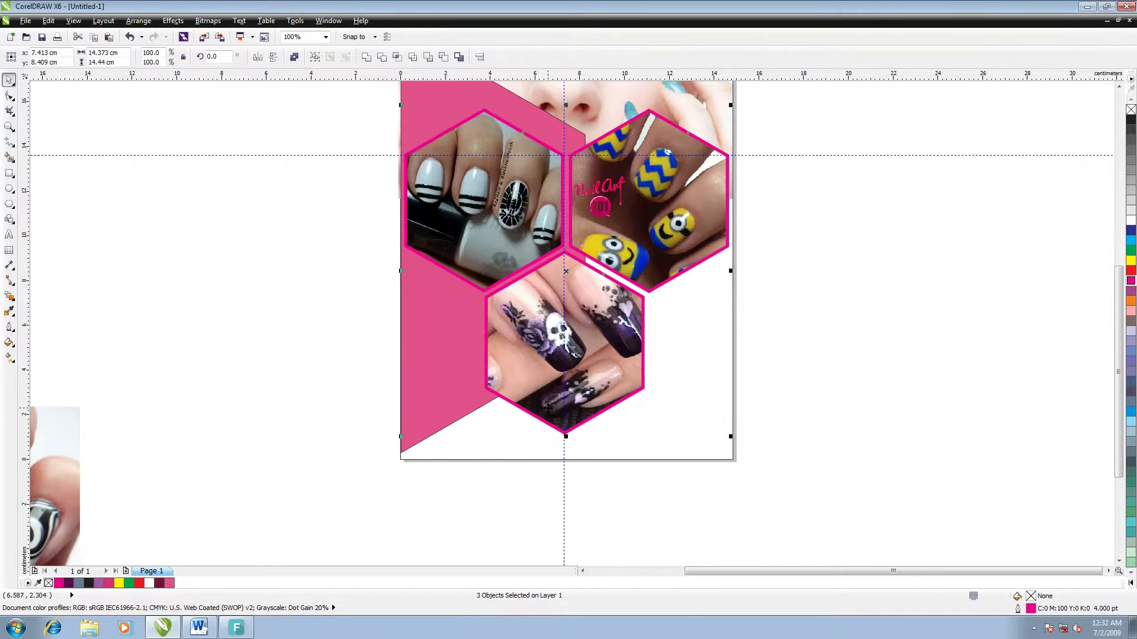
Change the outline colour of the three photo hexagons to cyan
{"action": "left_click_drag", "start_coordinate": [1118, 338], "coordinate": [1116, 294]}
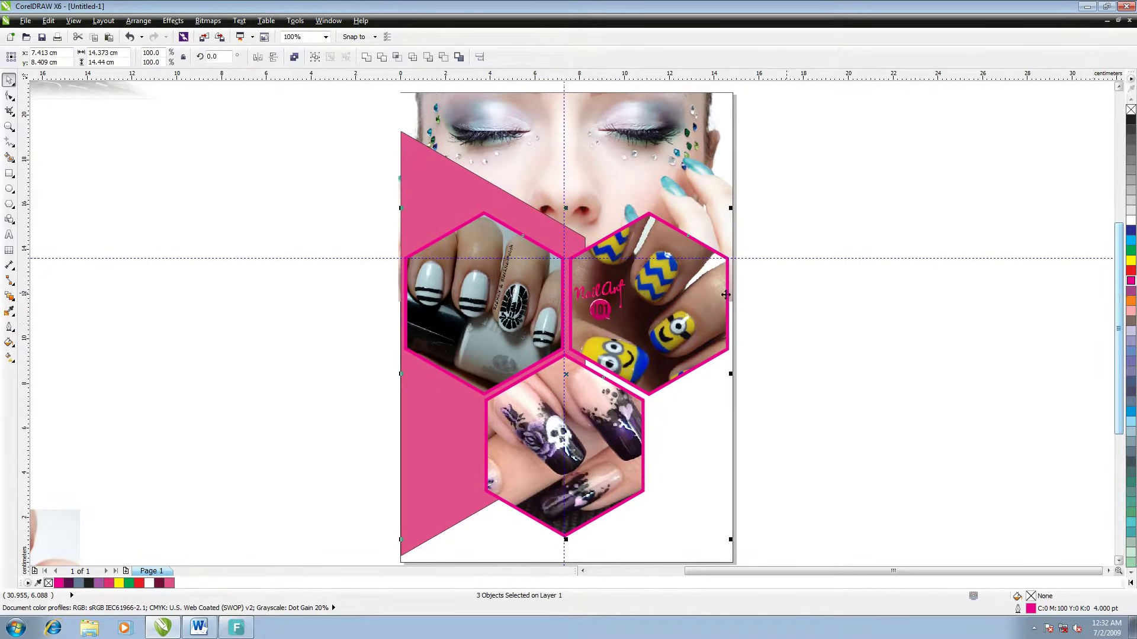
{"action": "double_click", "coordinate": [1033, 609]}
{"action": "left_click", "coordinate": [519, 221]}
{"action": "left_click_drag", "start_coordinate": [554, 258], "coordinate": [556, 245]}
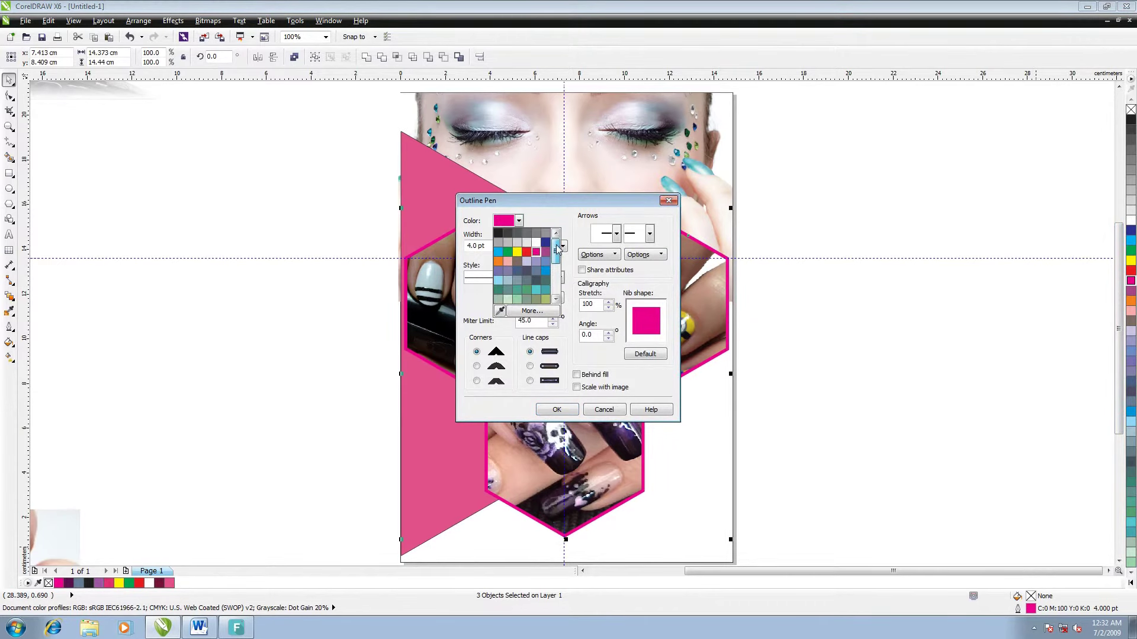
{"action": "left_click", "coordinate": [499, 254]}
{"action": "left_click", "coordinate": [556, 410]}
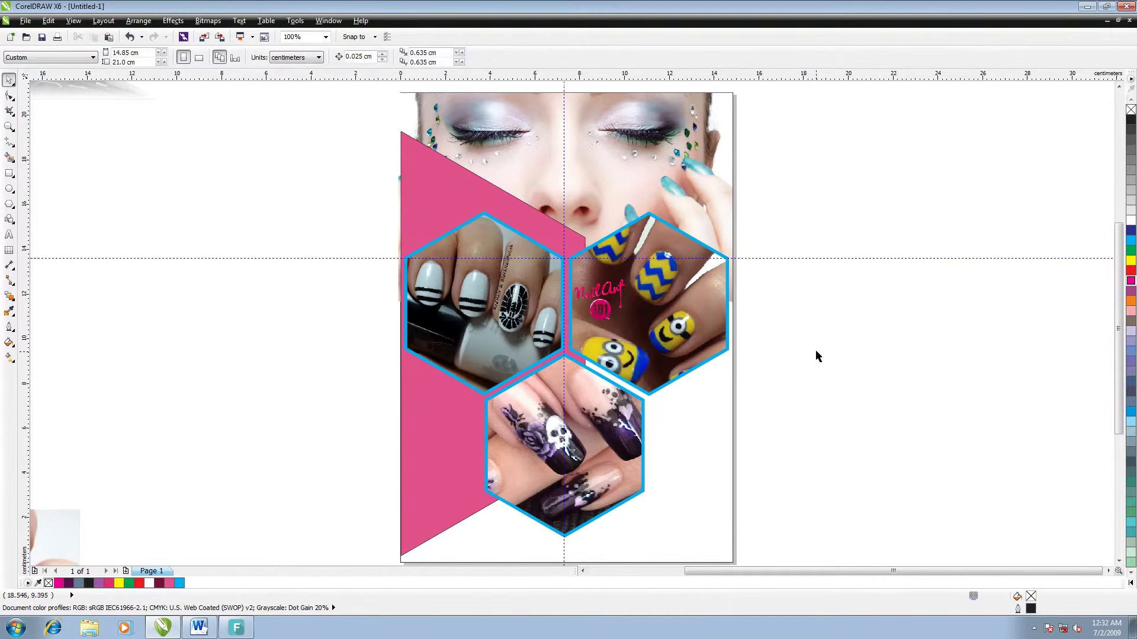
Draw a bar about 9.3 × 1.5 cm across the eyes at the page's left edge, with its top-left corner rounded to 1.5 cm
{"action": "scroll", "coordinate": [1043, 241], "scroll_direction": "up", "scroll_amount": 3}
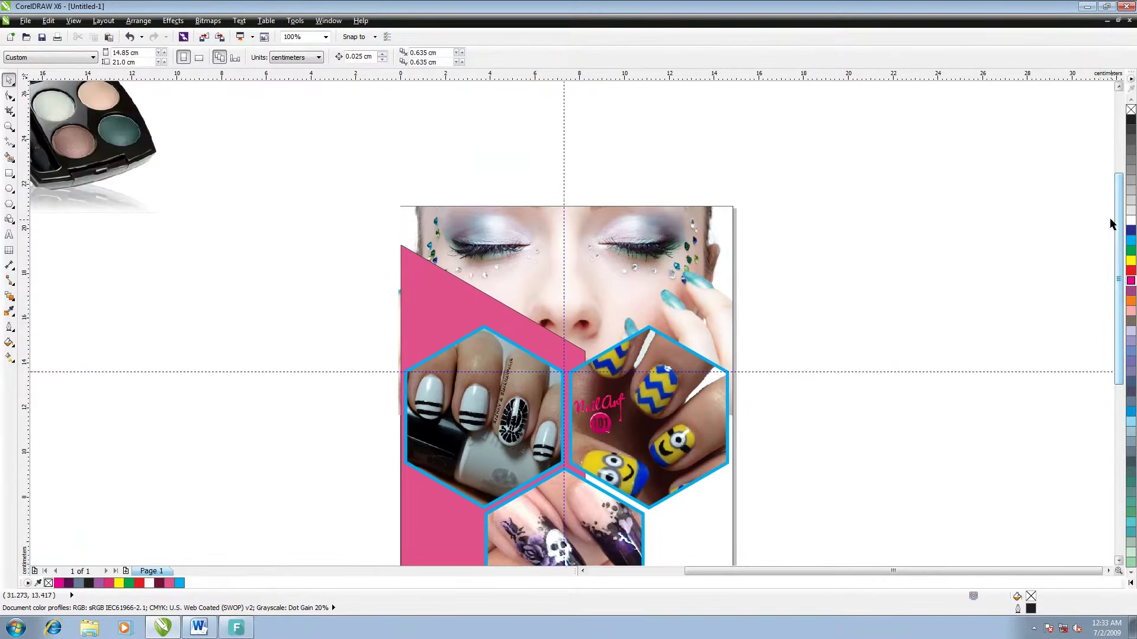
{"action": "left_click", "coordinate": [9, 173]}
{"action": "left_click_drag", "start_coordinate": [216, 214], "coordinate": [609, 227]}
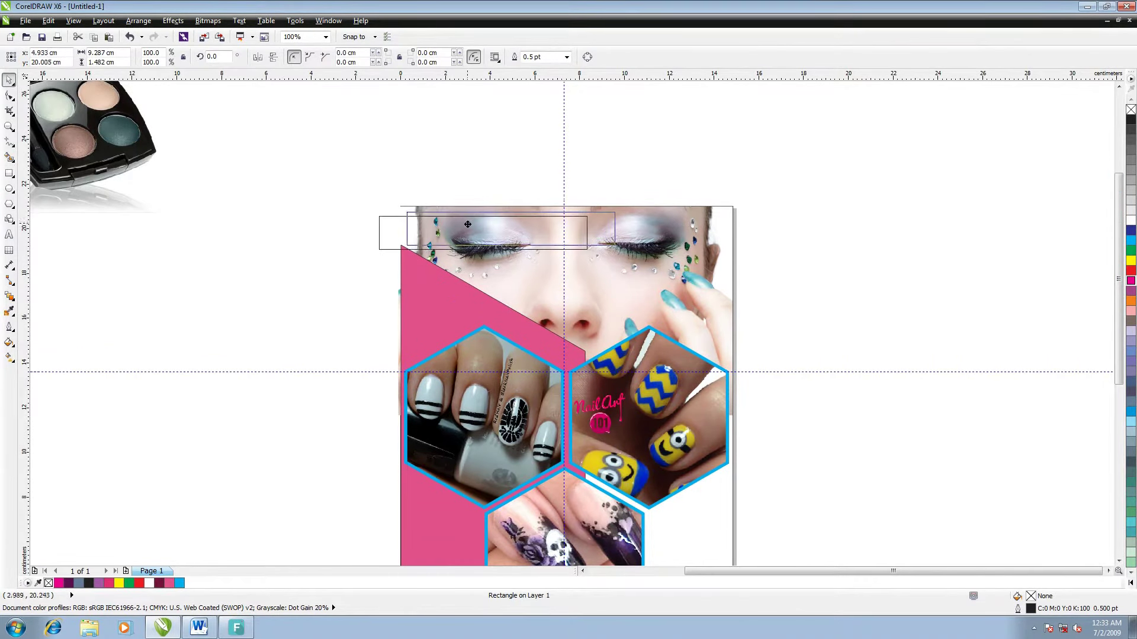
{"action": "left_click", "coordinate": [462, 226]}
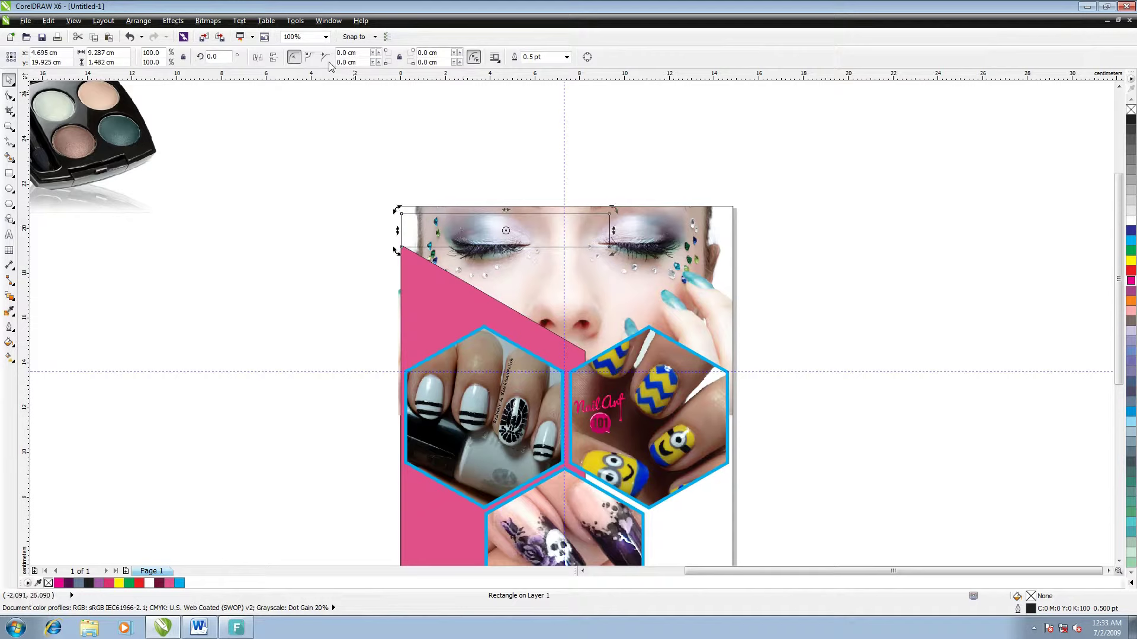
{"action": "left_click", "coordinate": [379, 52]}
Fill the rounded bar with Purple (C20 M80 Y0 K20) and remove its outline
{"action": "left_click", "coordinate": [476, 223]}
{"action": "left_click", "coordinate": [1130, 121]}
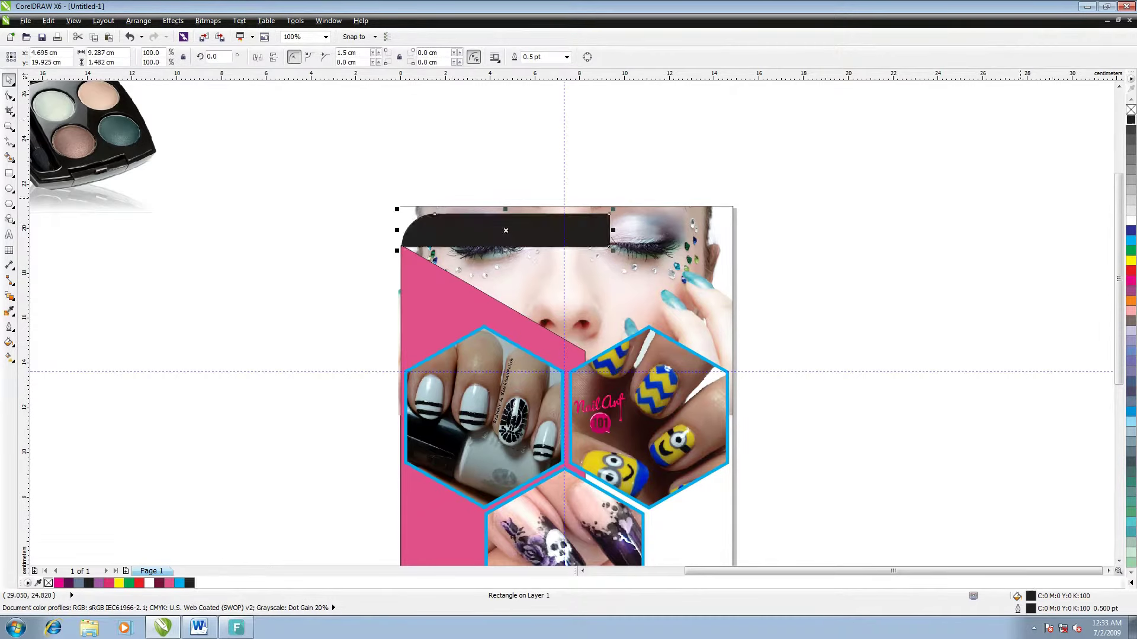
{"action": "double_click", "coordinate": [1030, 597]}
{"action": "left_click", "coordinate": [780, 247]}
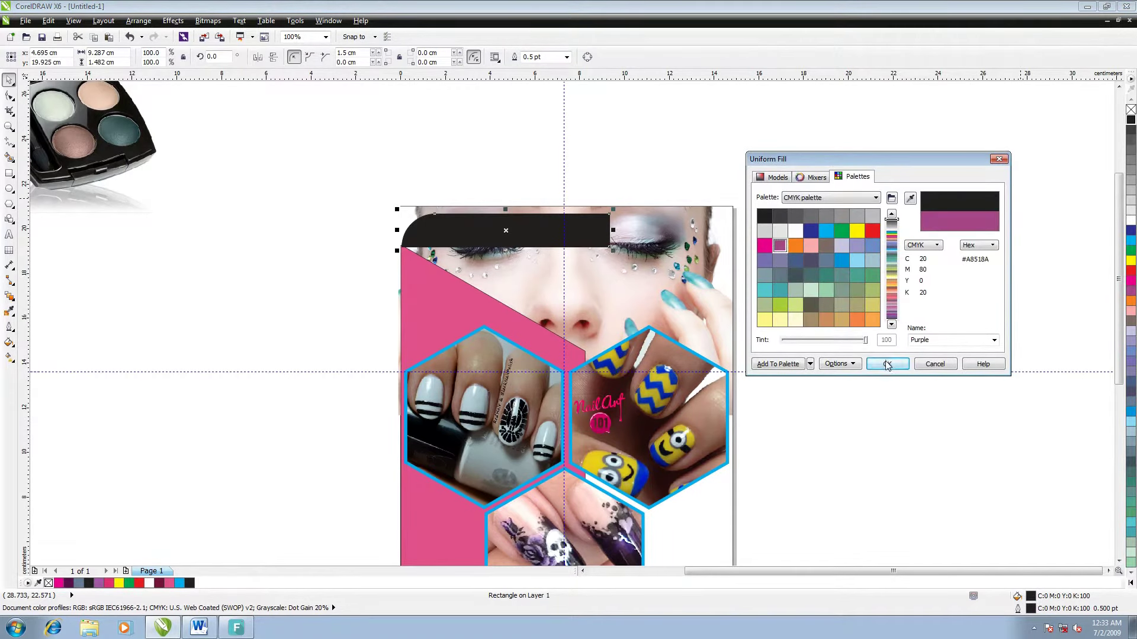
{"action": "left_click", "coordinate": [886, 366]}
{"action": "left_click", "coordinate": [483, 295]}
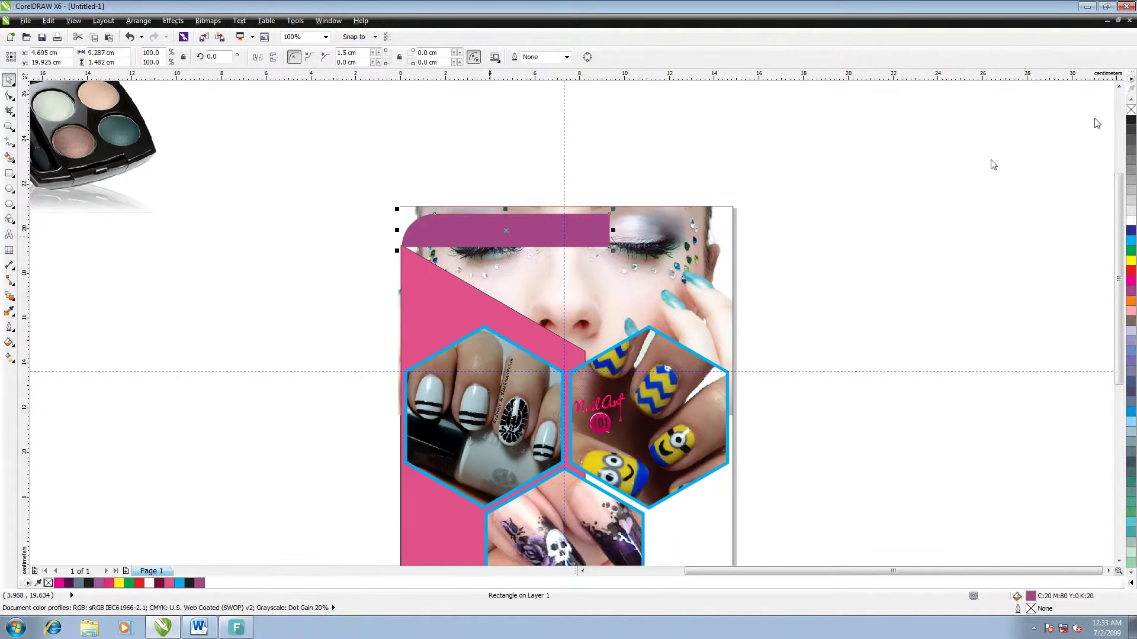
Add the artistic text ANA outside the page and set its font to Black Night
{"action": "left_click", "coordinate": [9, 234]}
{"action": "left_click", "coordinate": [164, 242]}
{"action": "type", "text": "AN"}
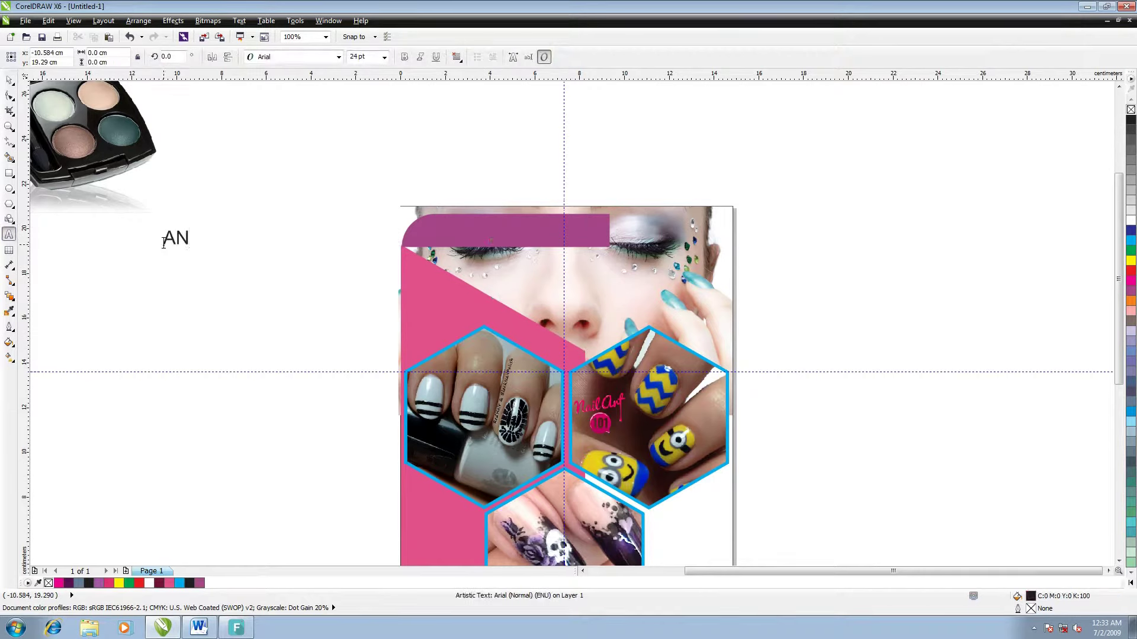
{"action": "type", "text": "A"}
{"action": "key", "text": "ctrl+a"}
{"action": "left_click", "coordinate": [339, 57]}
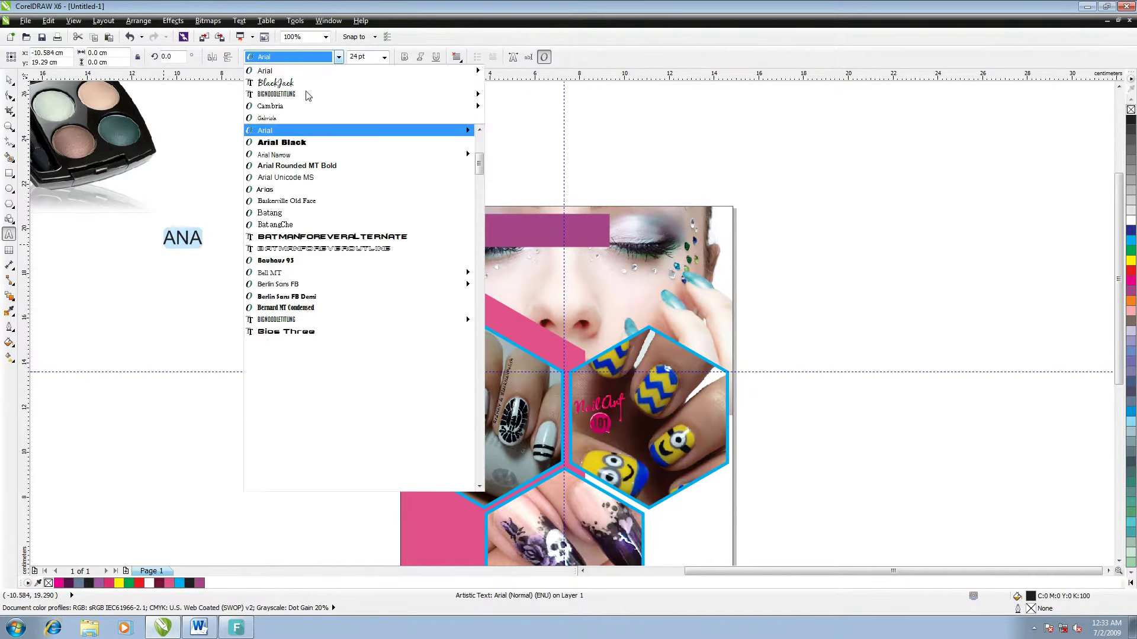
{"action": "mouse_move", "coordinate": [286, 107]}
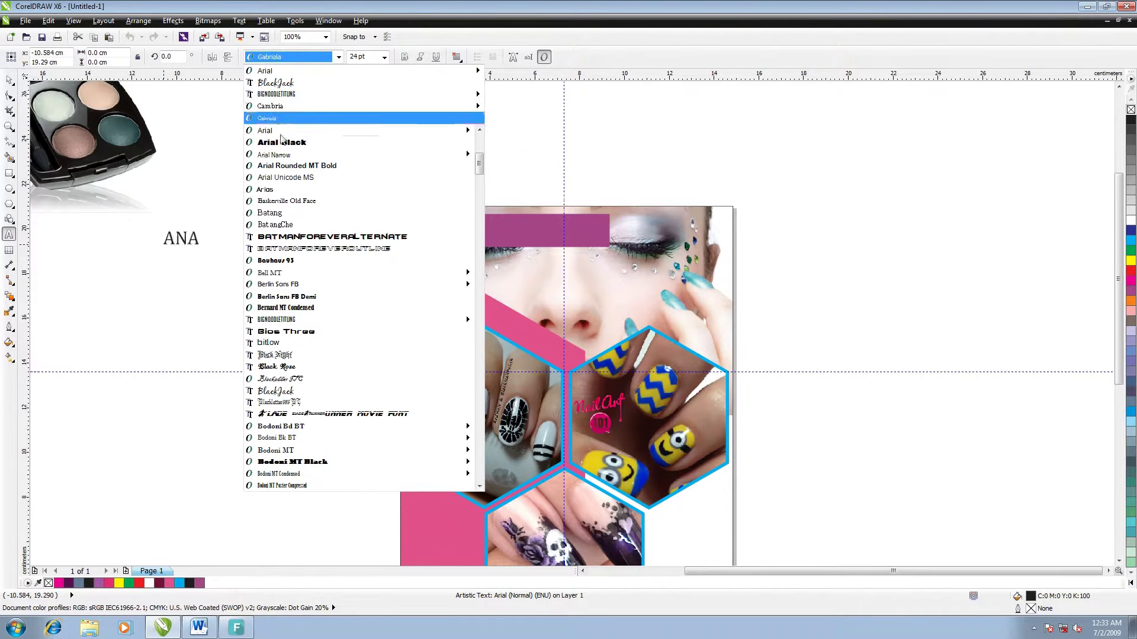
{"action": "scroll", "coordinate": [288, 299], "scroll_direction": "down", "scroll_amount": 3}
{"action": "scroll", "coordinate": [287, 300], "scroll_direction": "down", "scroll_amount": 3}
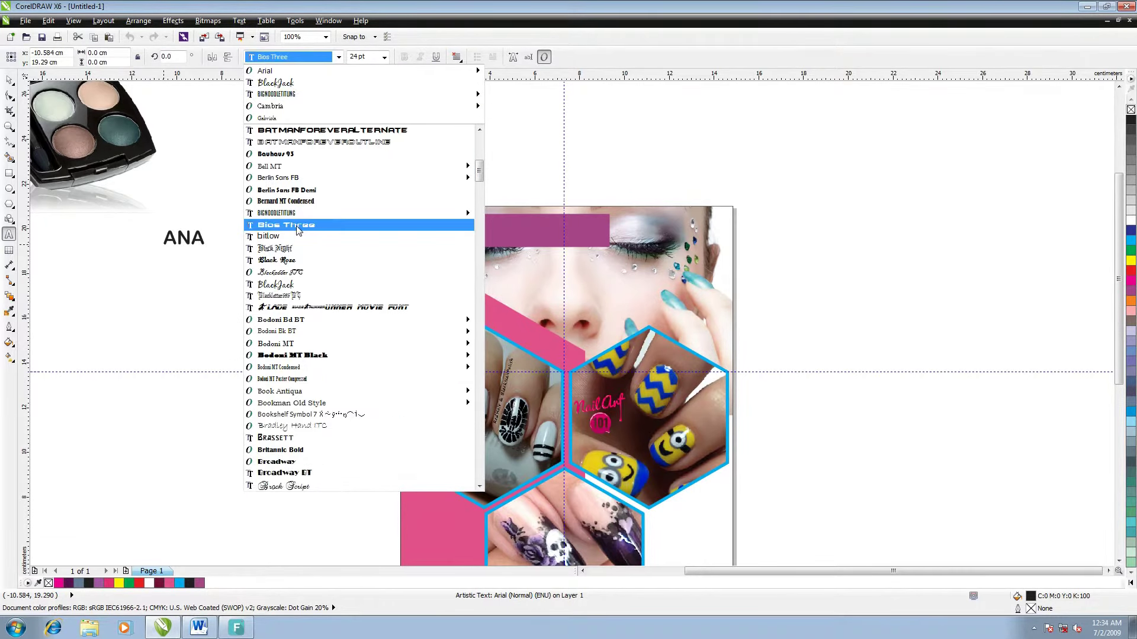
{"action": "scroll", "coordinate": [297, 230], "scroll_direction": "down", "scroll_amount": 5}
{"action": "left_click", "coordinate": [290, 143]}
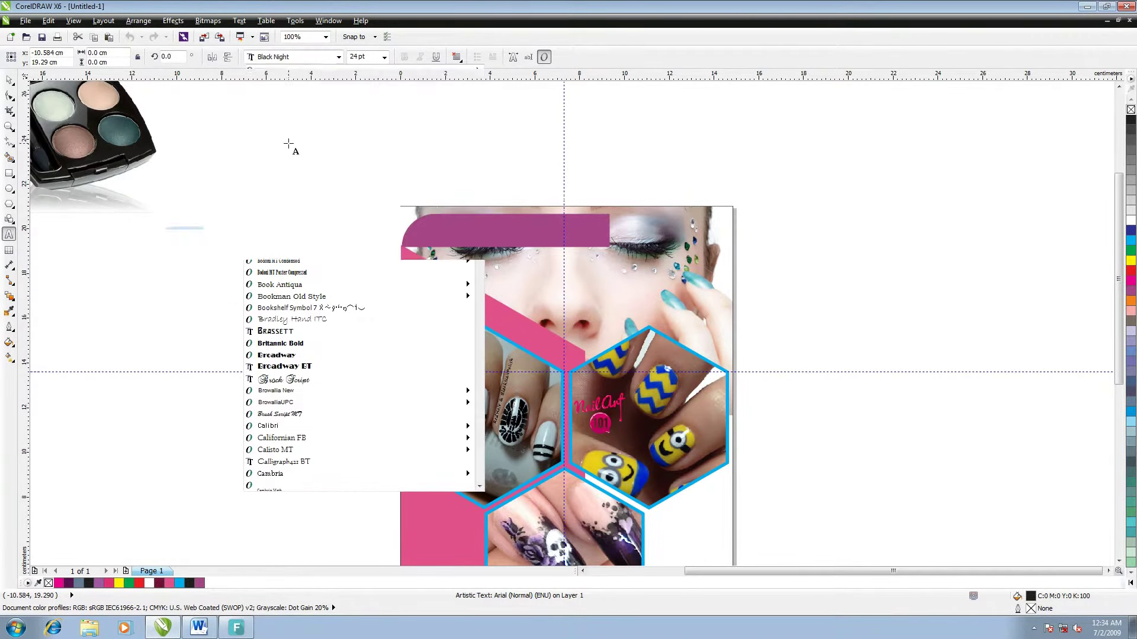
Place the ANA text on the rounded end of the purple bar and colour it white
{"action": "left_click", "coordinate": [10, 84]}
{"action": "left_click_drag", "start_coordinate": [472, 230], "coordinate": [450, 232]}
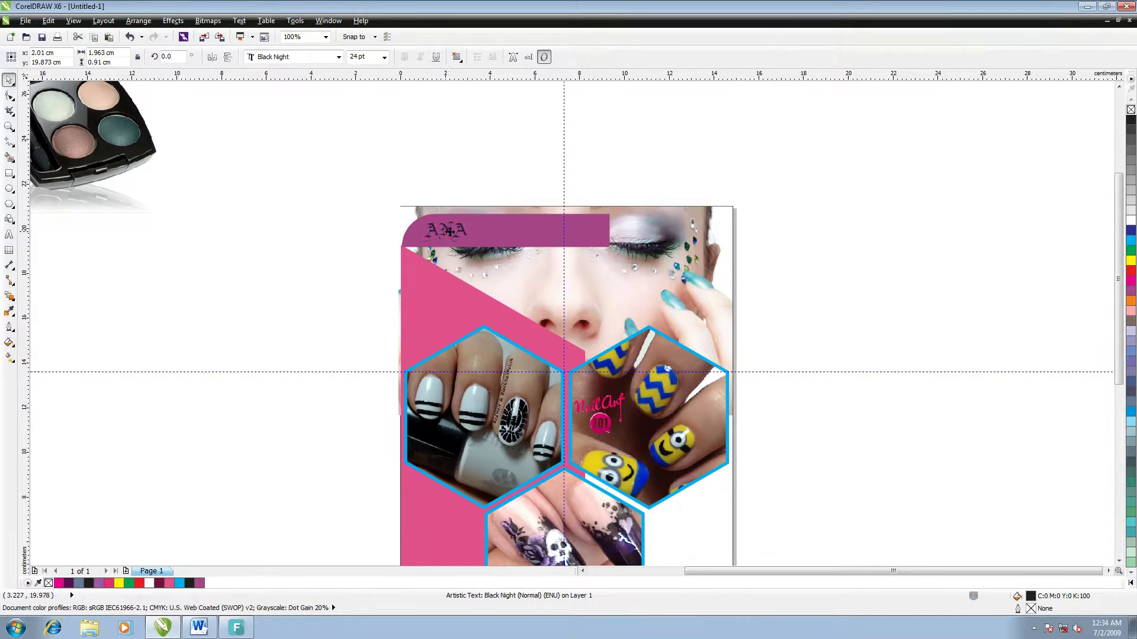
{"action": "left_click", "coordinate": [1131, 220]}
Add the artistic text ALYSHA NAIL ART outside the page in the BigNoodleTitling font
{"action": "left_click", "coordinate": [10, 235]}
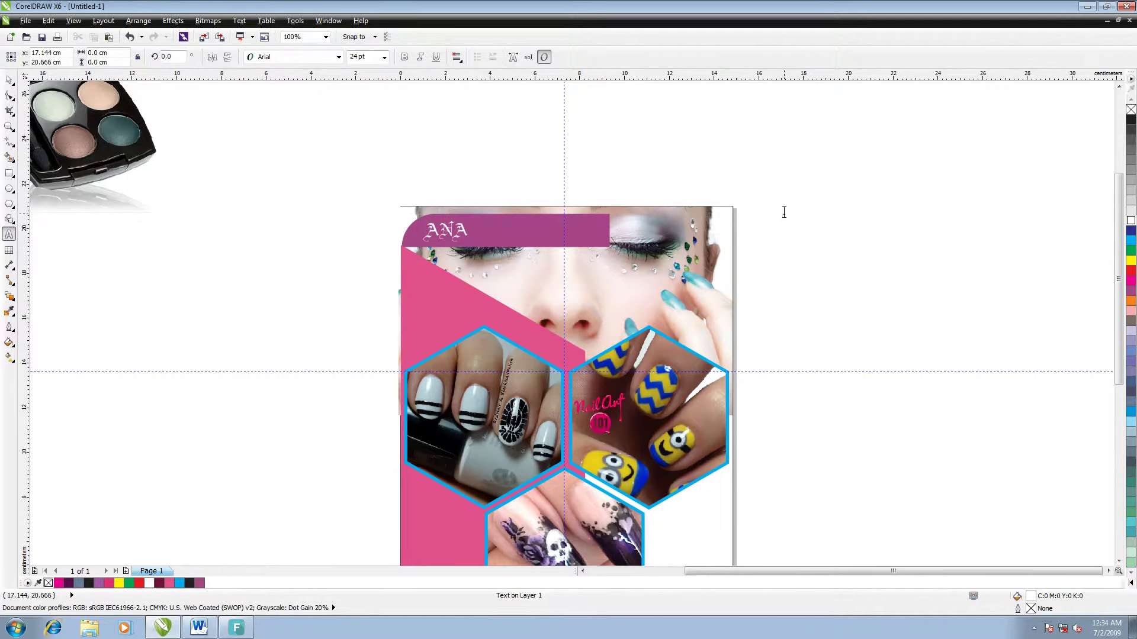
{"action": "left_click", "coordinate": [784, 212]}
{"action": "type", "text": "ALYSHA NAIL"}
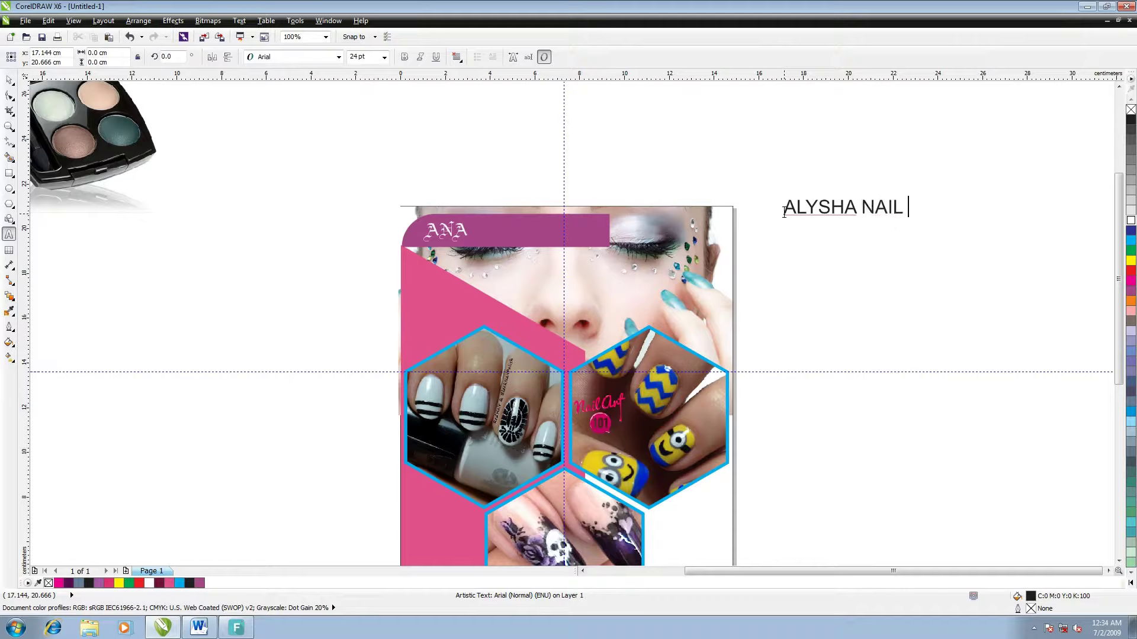
{"action": "type", "text": "ART"}
{"action": "key", "text": "ctrl+a"}
{"action": "left_click", "coordinate": [338, 57]}
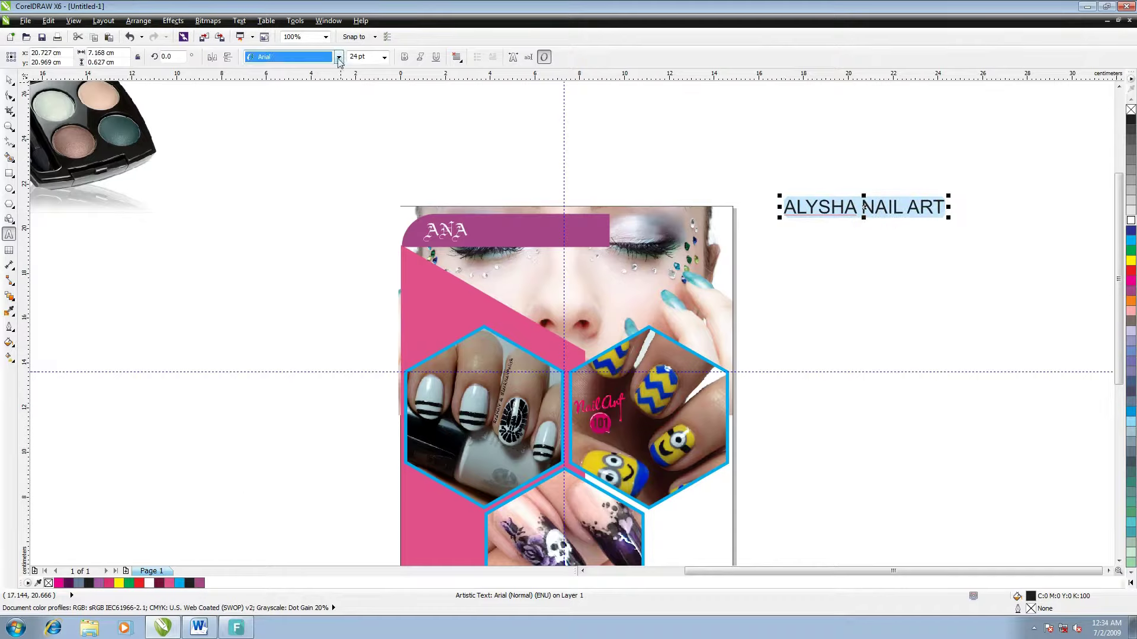
{"action": "left_click", "coordinate": [299, 106]}
Place ALYSHA NAIL ART beside ANA on the purple bar, sized to about 4.9 cm wide, and colour it white
{"action": "left_click", "coordinate": [10, 81]}
{"action": "left_click_drag", "start_coordinate": [828, 207], "coordinate": [605, 248]}
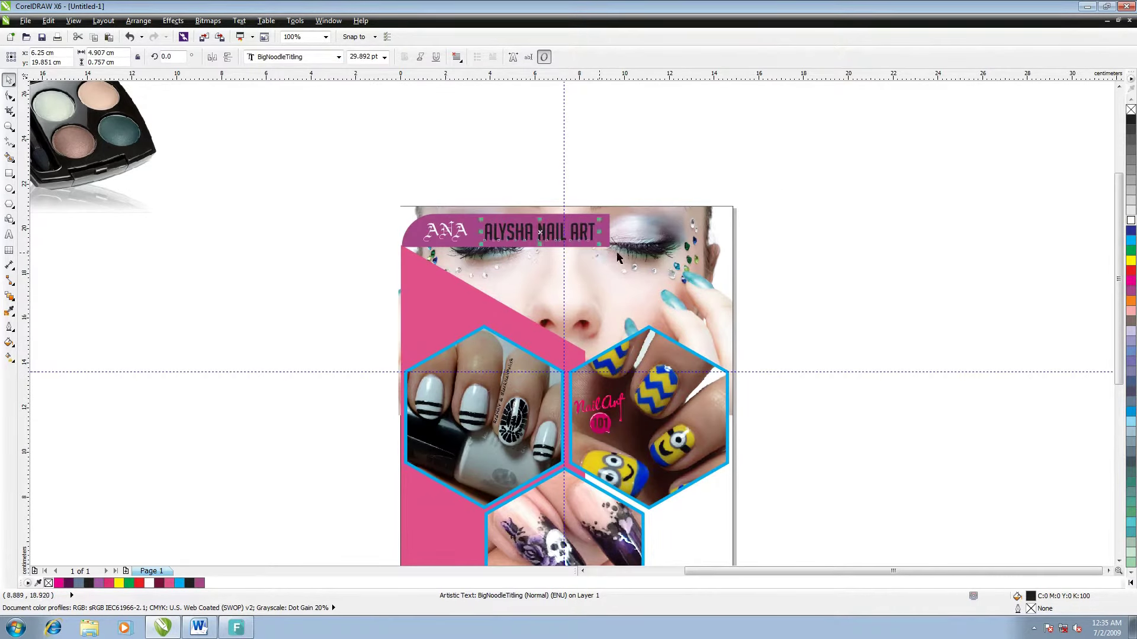
{"action": "left_click", "coordinate": [1131, 222]}
{"action": "left_click", "coordinate": [1081, 241]}
Draw a circle about 3 cm in diameter outside the page and fill it magenta
{"action": "left_click_drag", "start_coordinate": [1119, 241], "coordinate": [1120, 284]}
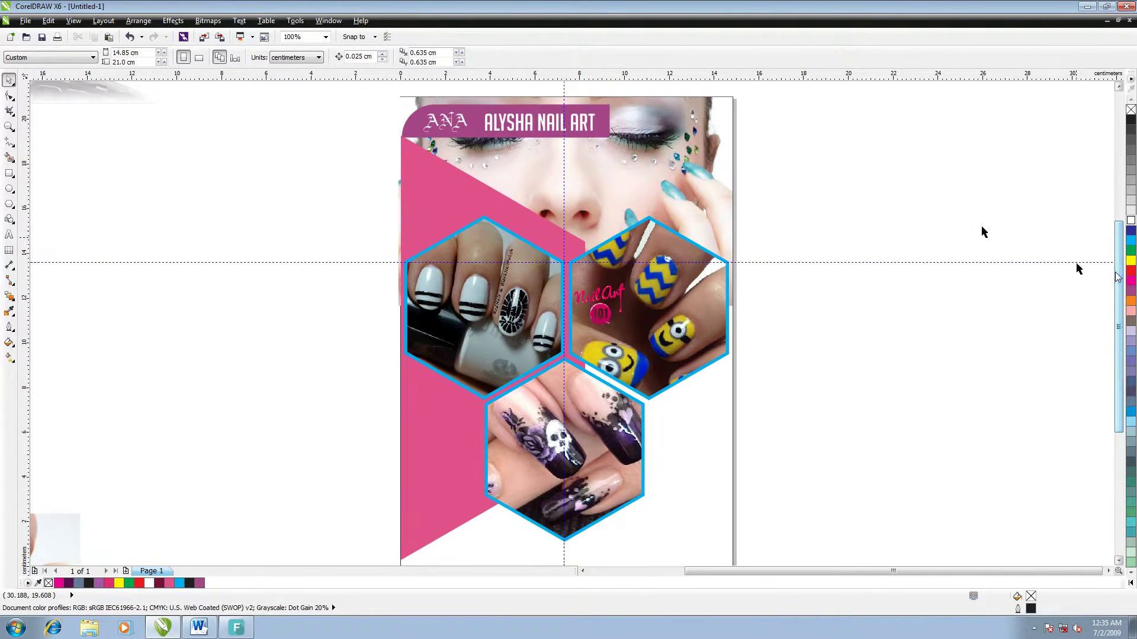
{"action": "left_click", "coordinate": [10, 189]}
{"action": "left_click_drag", "start_coordinate": [136, 301], "coordinate": [172, 337]}
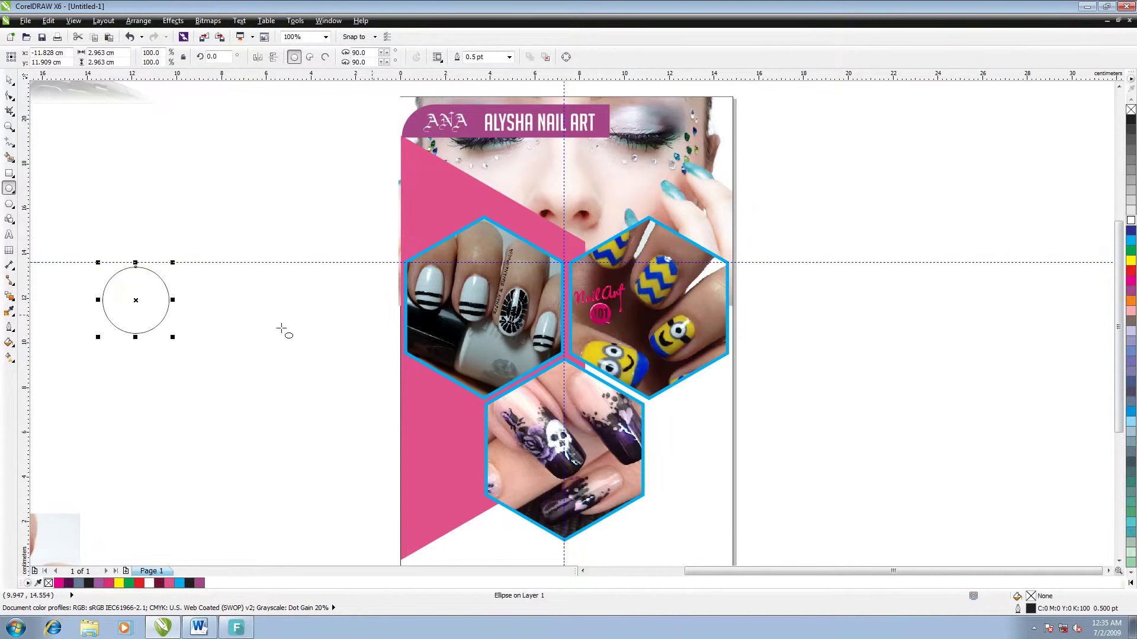
{"action": "left_click", "coordinate": [1131, 281]}
{"action": "key", "text": "space"}
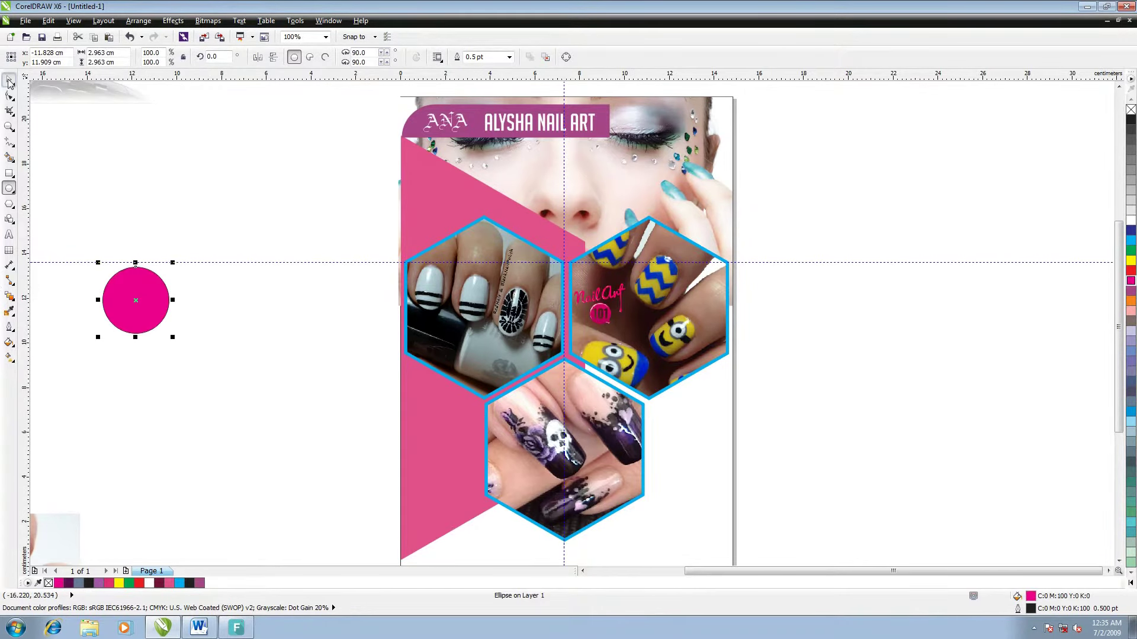
Create a concentric copy of the magenta circle about 2.4 cm in diameter with a white 2 pt outline
{"action": "left_click", "coordinate": [166, 326]}
{"action": "left_click", "coordinate": [164, 320]}
{"action": "left_click_drag", "start_coordinate": [173, 337], "coordinate": [170, 332]}
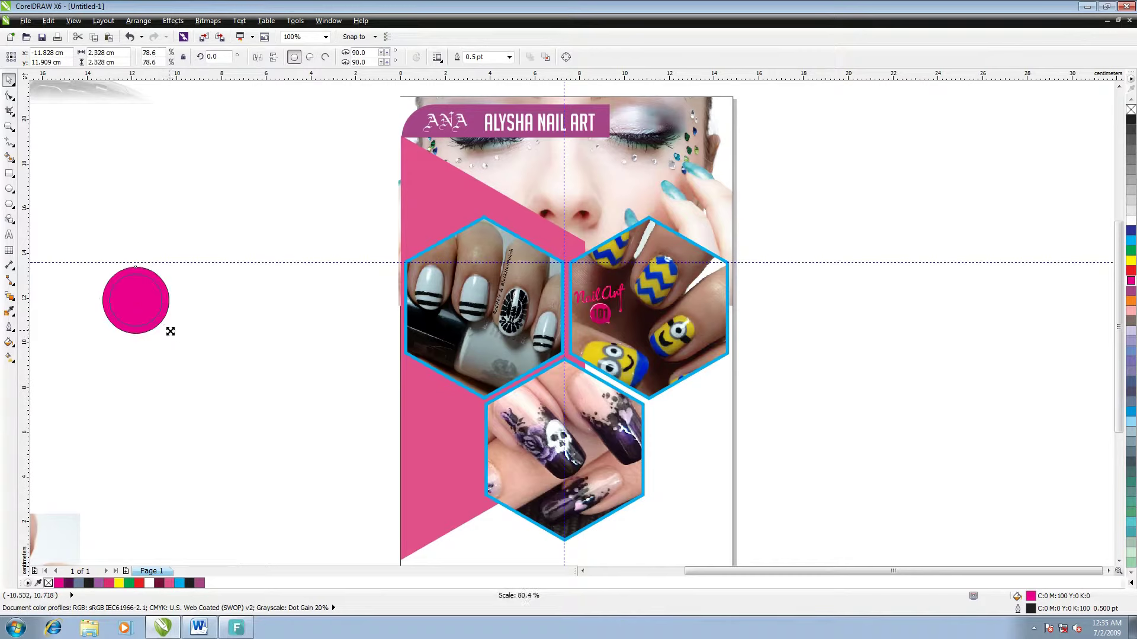
{"action": "right_click", "coordinate": [1131, 220]}
{"action": "left_click", "coordinate": [508, 56]}
{"action": "left_click", "coordinate": [478, 114]}
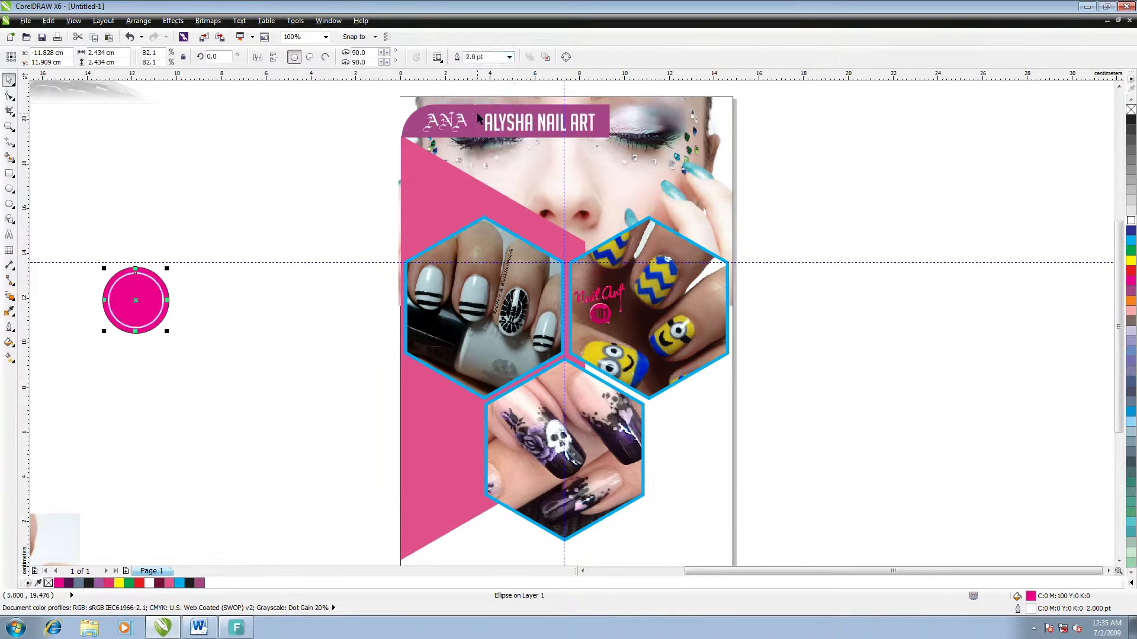
Convert the inner circle to curves with a dotted outline, and remove the outer circle's outline
{"action": "right_click", "coordinate": [149, 279]}
{"action": "left_click", "coordinate": [190, 318]}
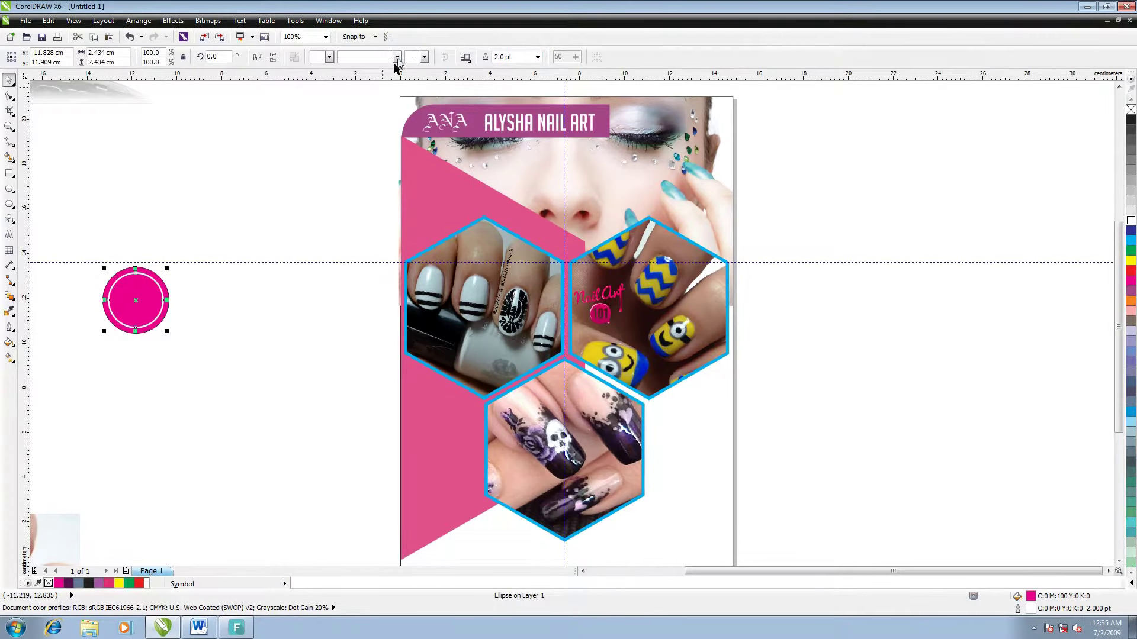
{"action": "left_click", "coordinate": [401, 57]}
{"action": "left_click", "coordinate": [364, 109]}
{"action": "key", "text": "Escape"}
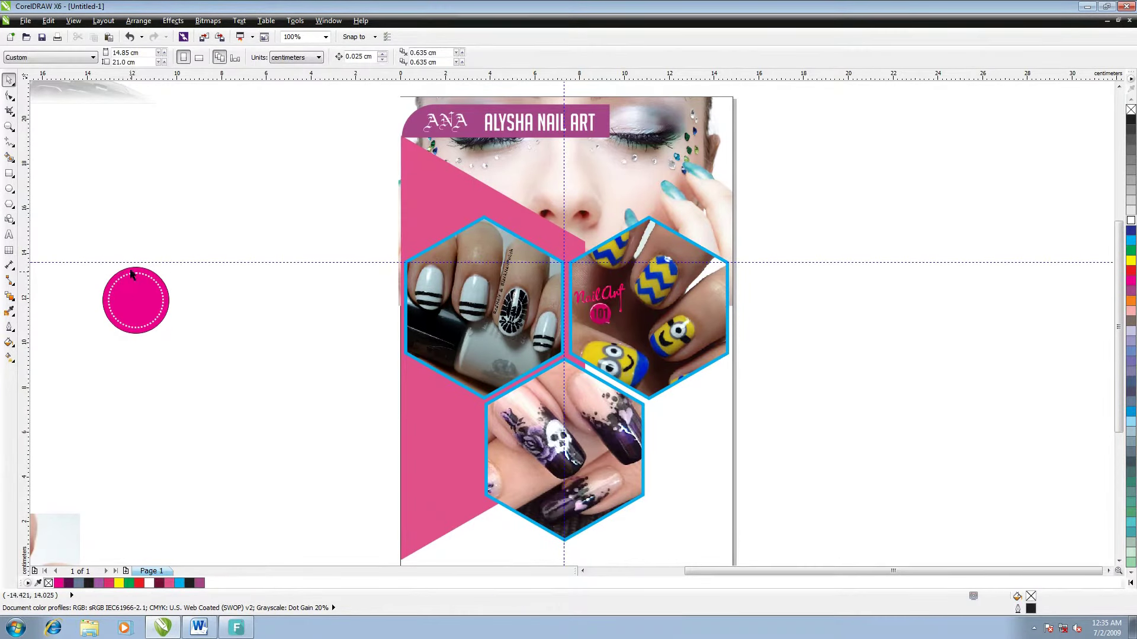
{"action": "left_click", "coordinate": [133, 274]}
Create the two-line text SH. / 200 on the empty area below the magenta circle badge
{"action": "key", "text": "F8"}
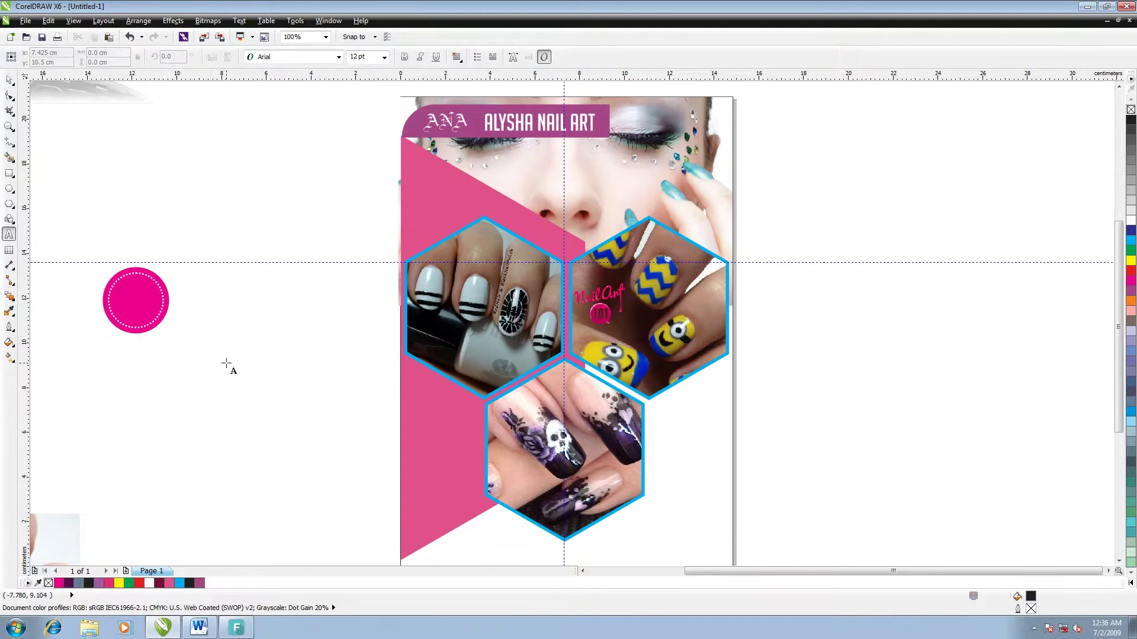
{"action": "left_click", "coordinate": [227, 356]}
{"action": "type", "text": "20"}
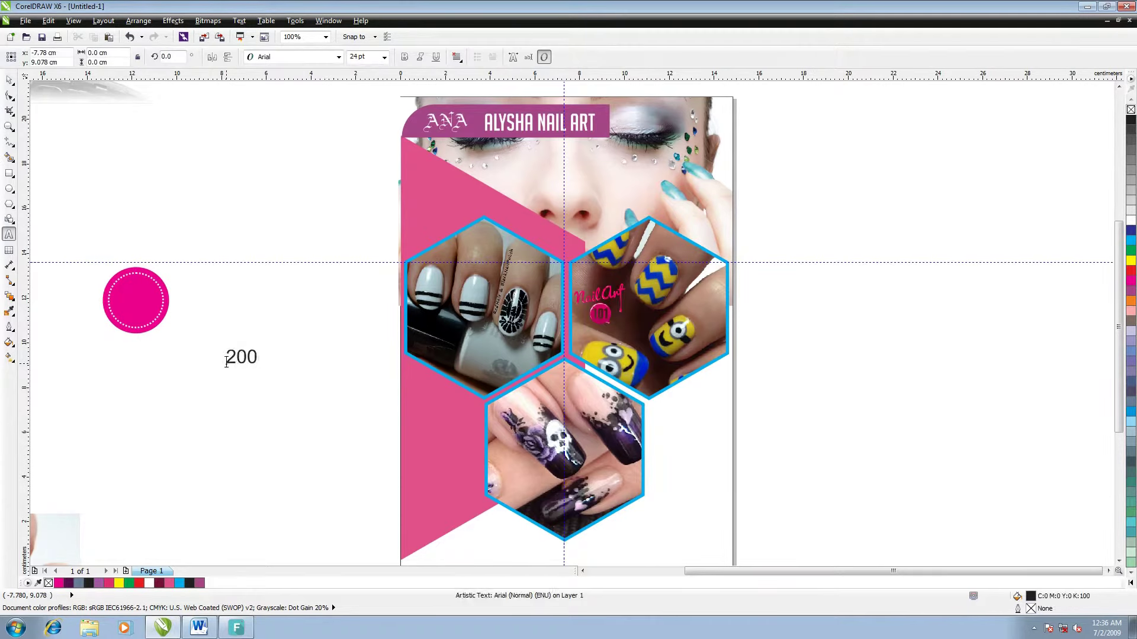
{"action": "type", "text": "0"}
{"action": "left_click", "coordinate": [226, 357]}
{"action": "type", "text": "SH"}
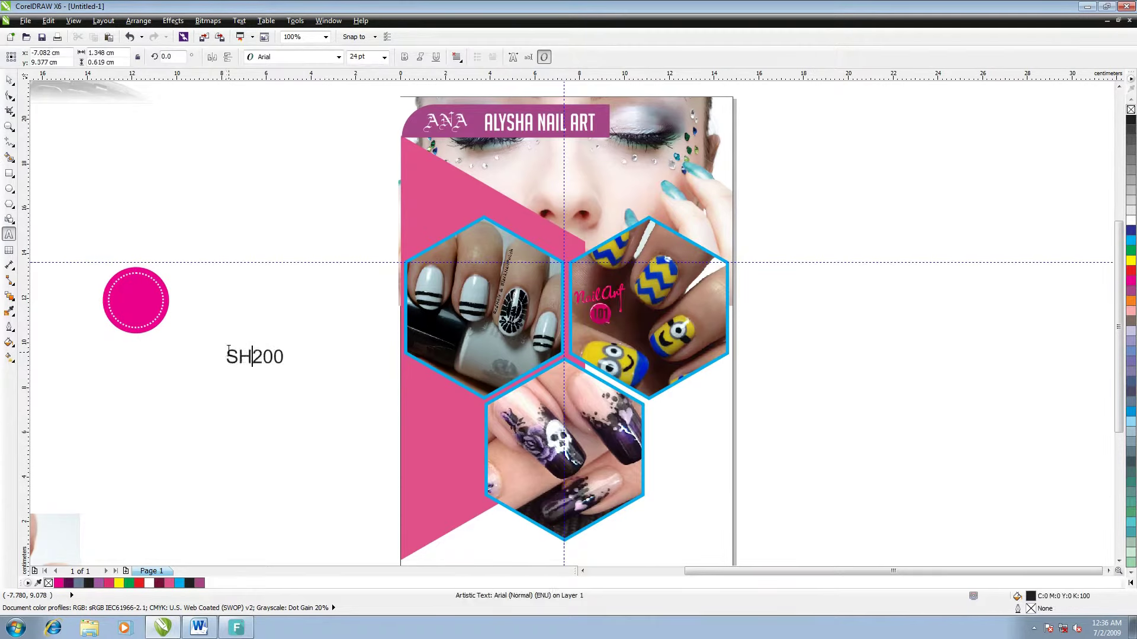
{"action": "type", "text": "."}
{"action": "key", "text": "Return"}
Place the SH. 200 text in the centre of the magenta badge and colour it white
{"action": "left_click", "coordinate": [9, 78]}
{"action": "left_click_drag", "start_coordinate": [236, 374], "coordinate": [135, 302]}
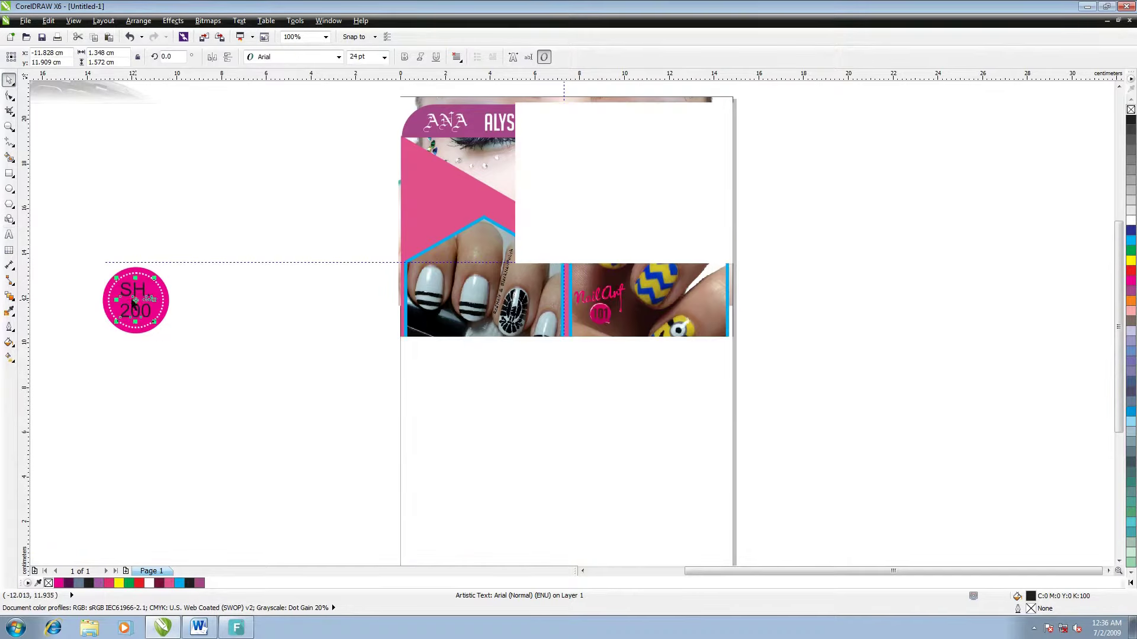
{"action": "left_click", "coordinate": [1132, 220]}
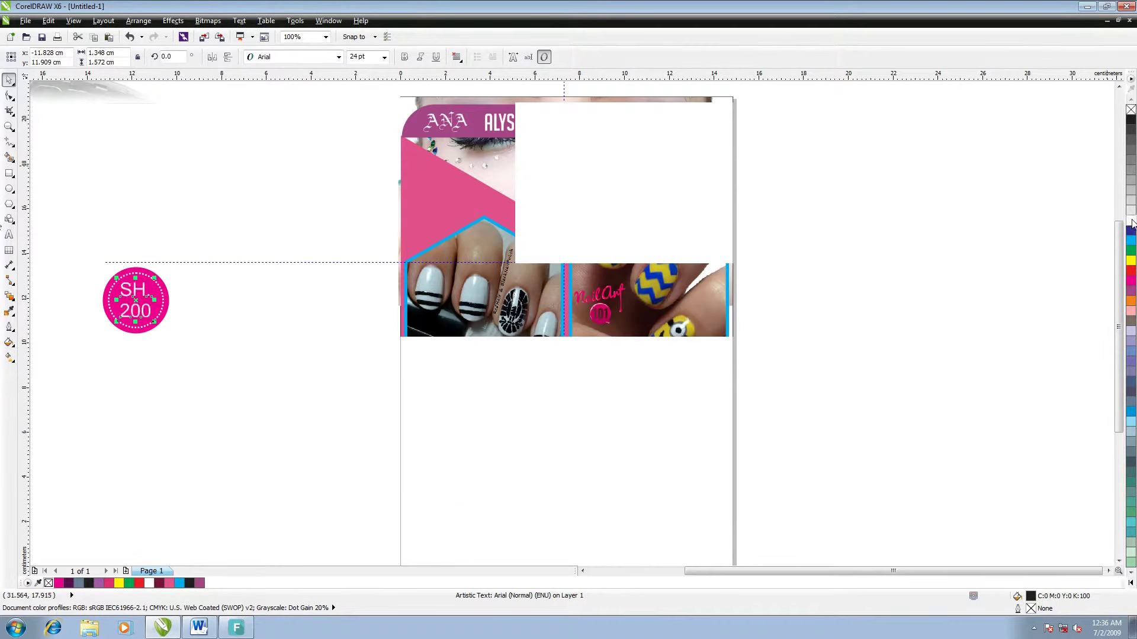
Move the whole SH. 200 badge onto the flyer, over the face photo just above the minion-nails hexagon, inside the page's right edge
{"action": "scroll", "coordinate": [269, 296], "scroll_direction": "down", "scroll_amount": 2}
{"action": "scroll", "coordinate": [269, 296], "scroll_direction": "up", "scroll_amount": 1}
{"action": "left_click_drag", "start_coordinate": [174, 259], "coordinate": [496, 261]}
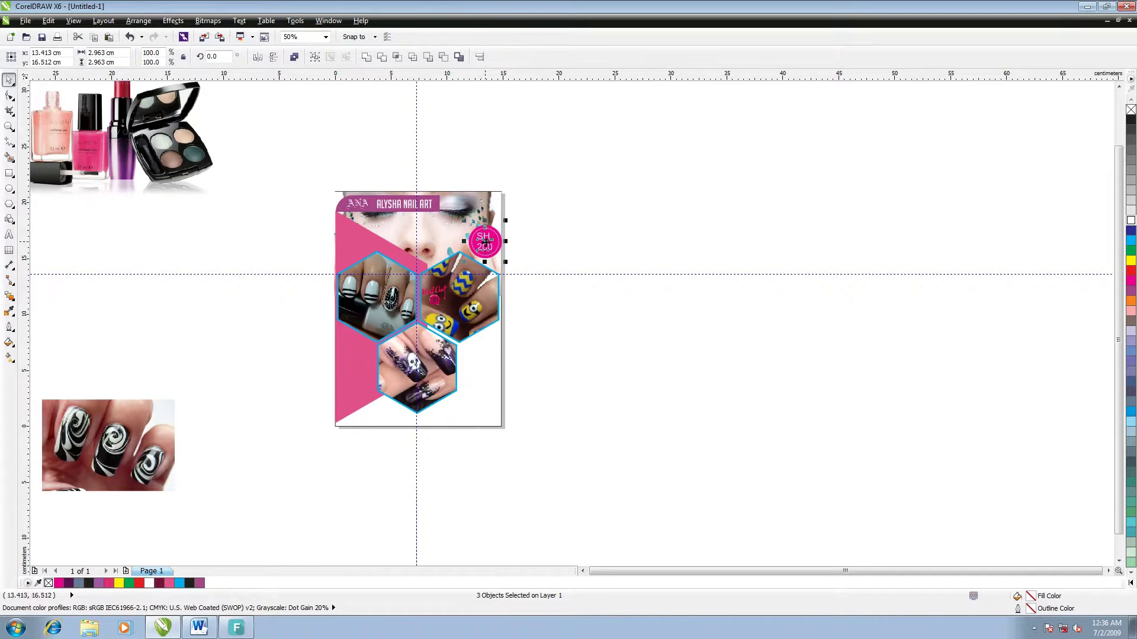
{"action": "key", "text": "Left"}
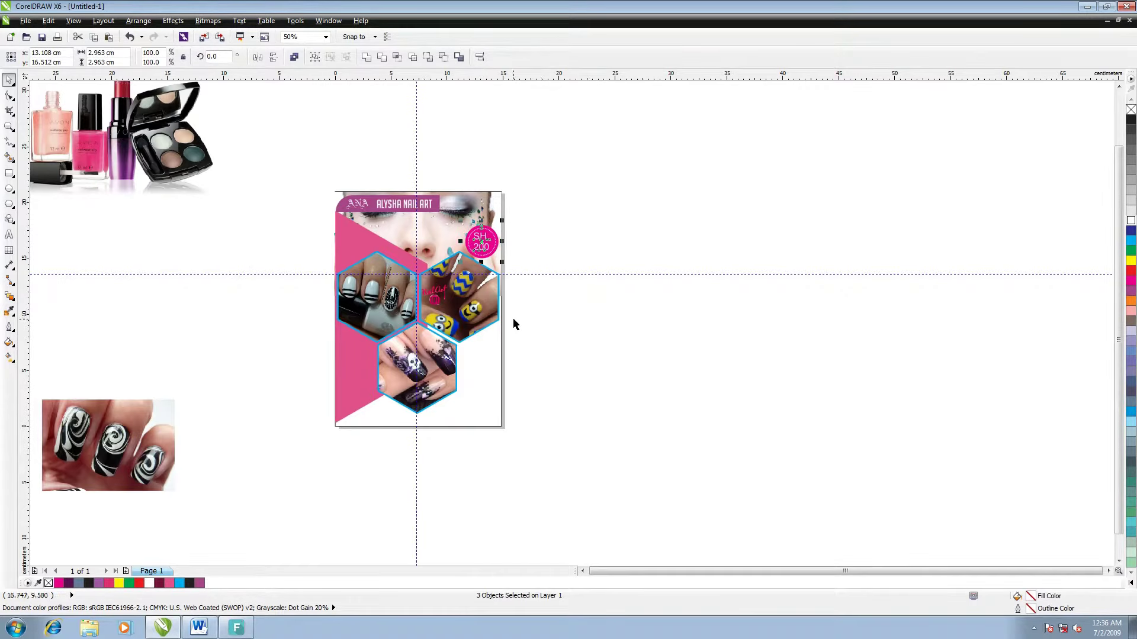
Try to recolour the large pink shape with a colour sampled beside the badge, and undo it
{"action": "left_click", "coordinate": [10, 312]}
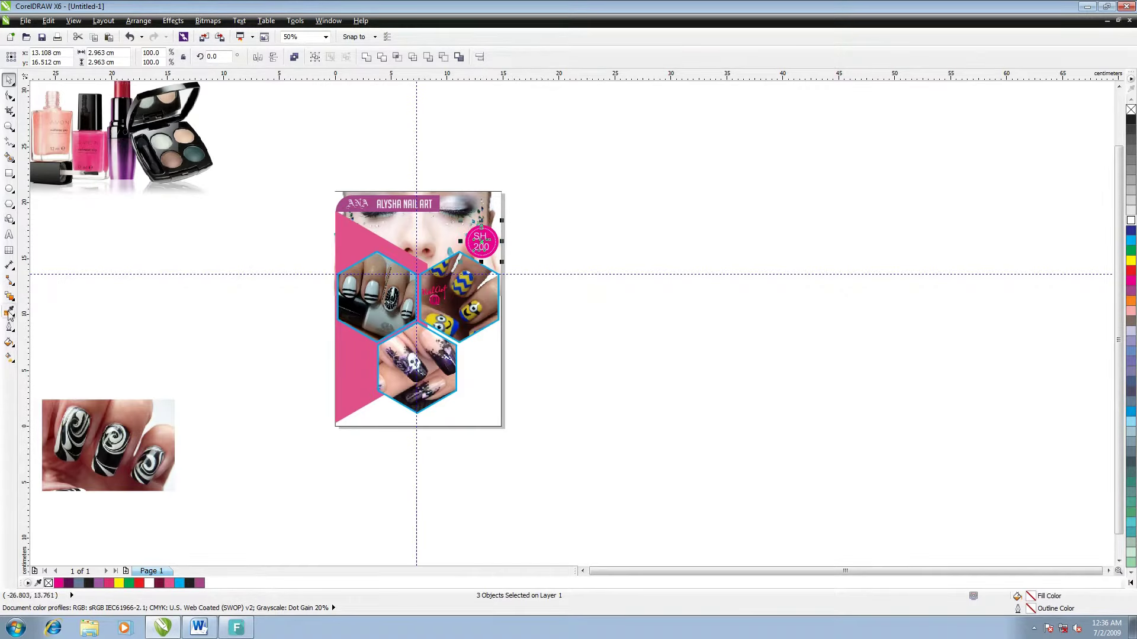
{"action": "left_click", "coordinate": [499, 249]}
{"action": "left_click", "coordinate": [346, 236]}
{"action": "key", "text": "ctrl+z"}
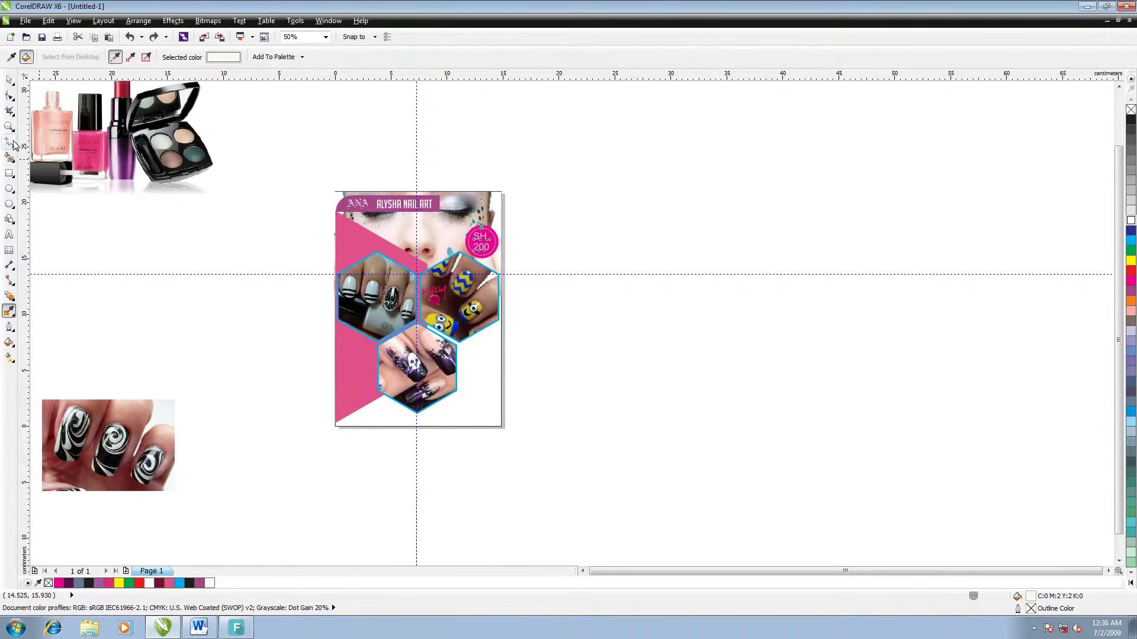
Fill the large pink shape behind the hexagons with magenta from the colour palette
{"action": "left_click", "coordinate": [9, 81]}
{"action": "left_click", "coordinate": [214, 278]}
{"action": "left_click", "coordinate": [351, 225]}
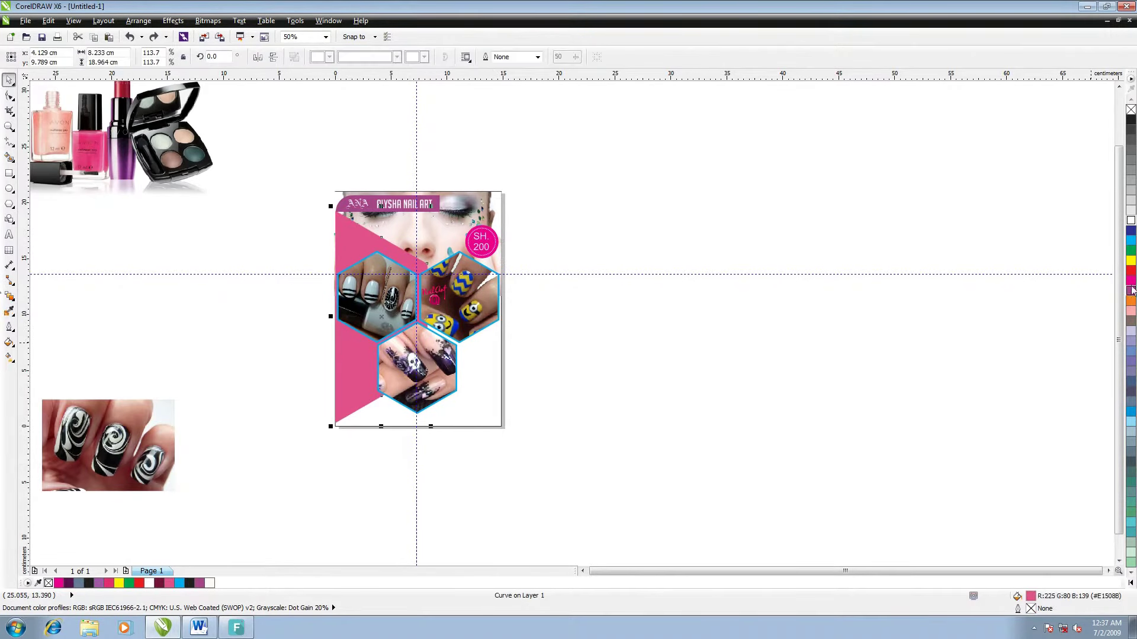
{"action": "left_click", "coordinate": [1131, 283]}
{"action": "left_click", "coordinate": [353, 469]}
Reduce the page-sized rectangle to a strip about 1.27 cm high along the page's lower edge and fill it orange
{"action": "scroll", "coordinate": [353, 470], "scroll_direction": "up", "scroll_amount": 2}
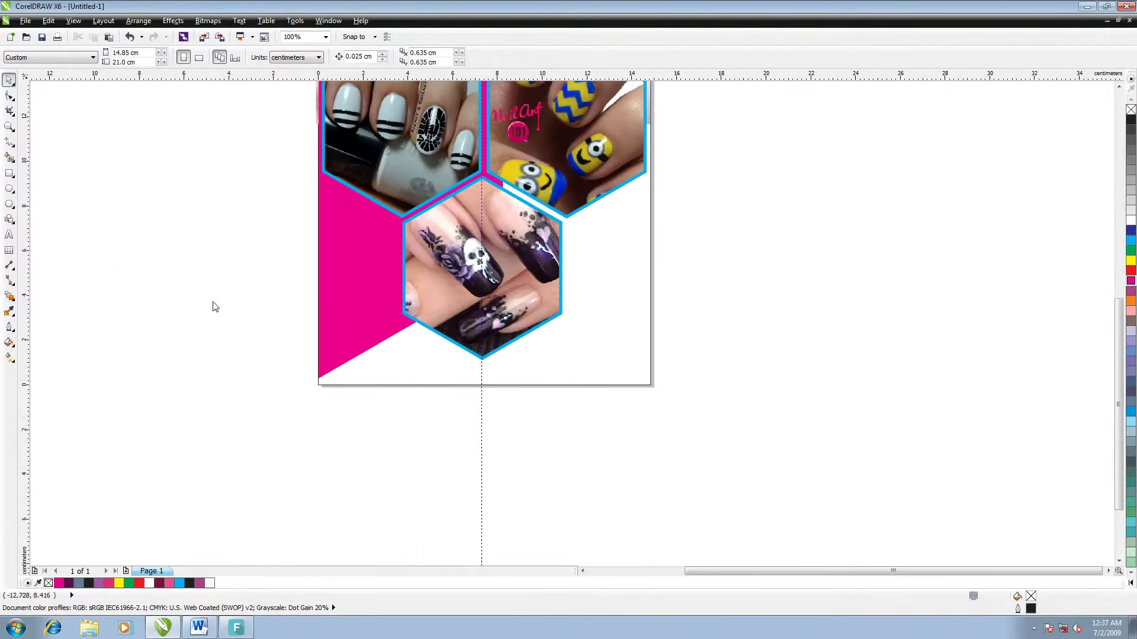
{"action": "left_click", "coordinate": [642, 382]}
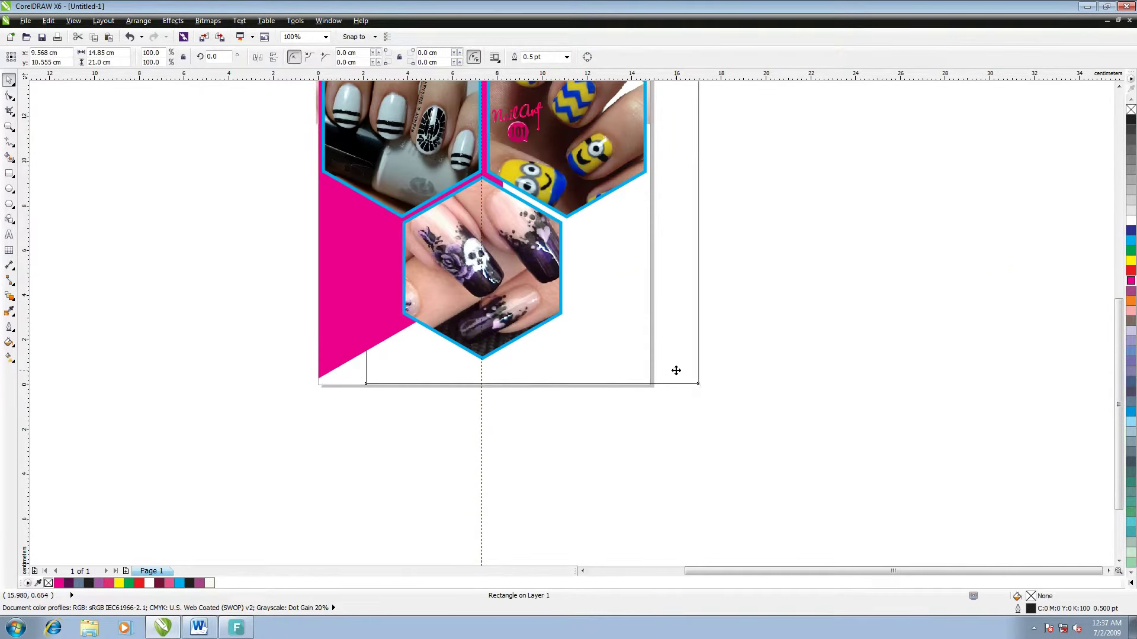
{"action": "key", "text": "ctrl+z"}
{"action": "scroll", "coordinate": [443, 409], "scroll_direction": "up", "scroll_amount": 3}
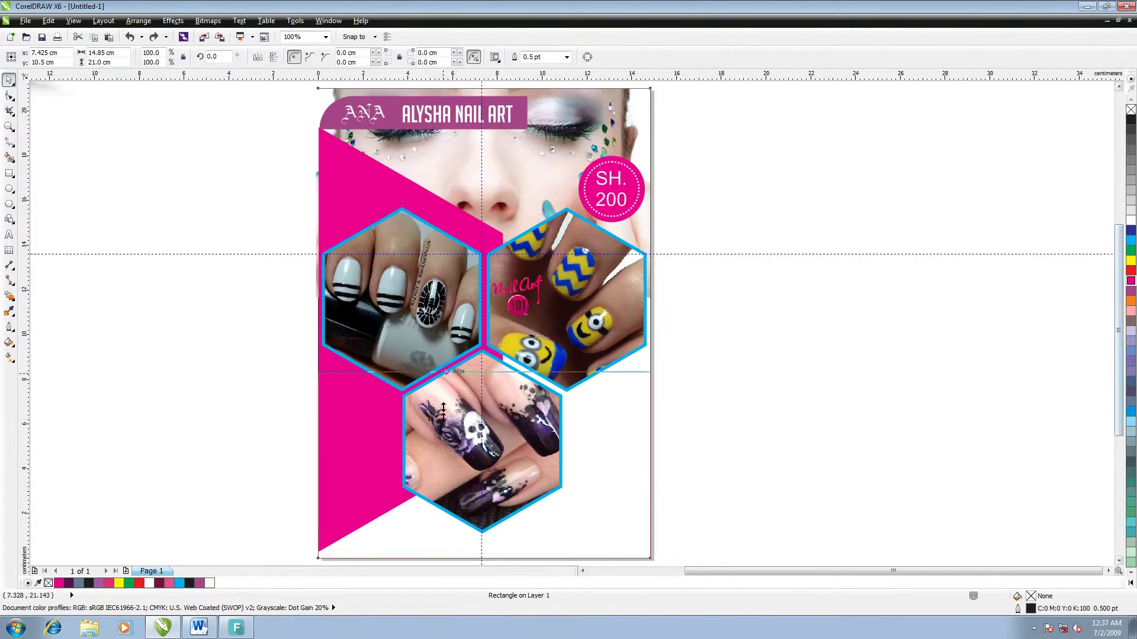
{"action": "left_click_drag", "start_coordinate": [443, 408], "coordinate": [421, 525]}
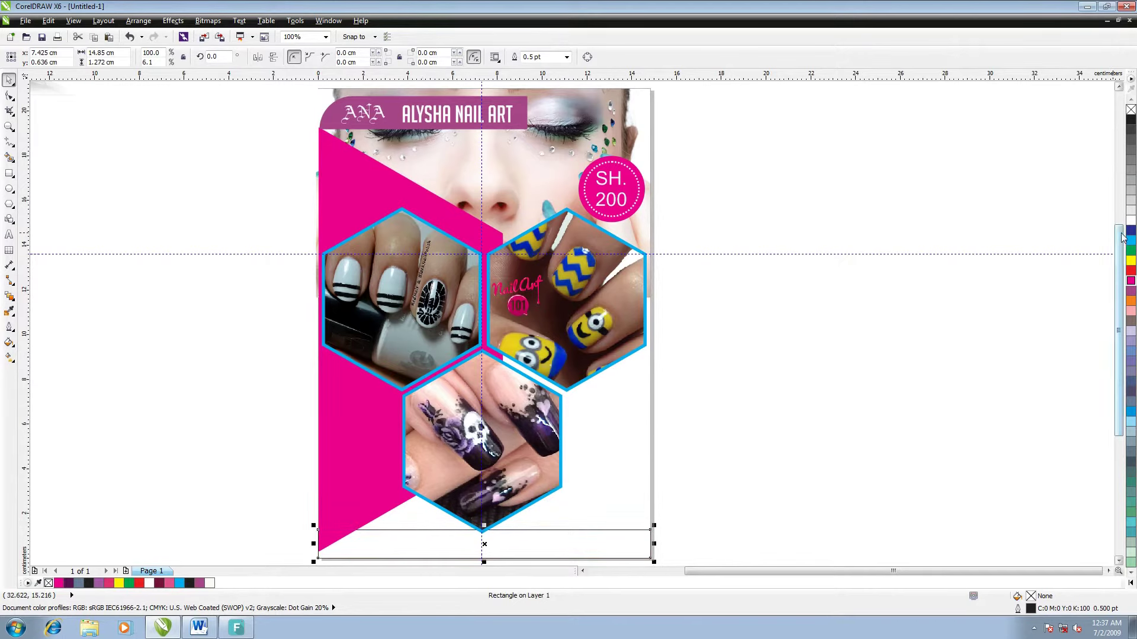
{"action": "left_click_drag", "start_coordinate": [1123, 236], "coordinate": [1123, 269]}
{"action": "left_click", "coordinate": [1131, 302]}
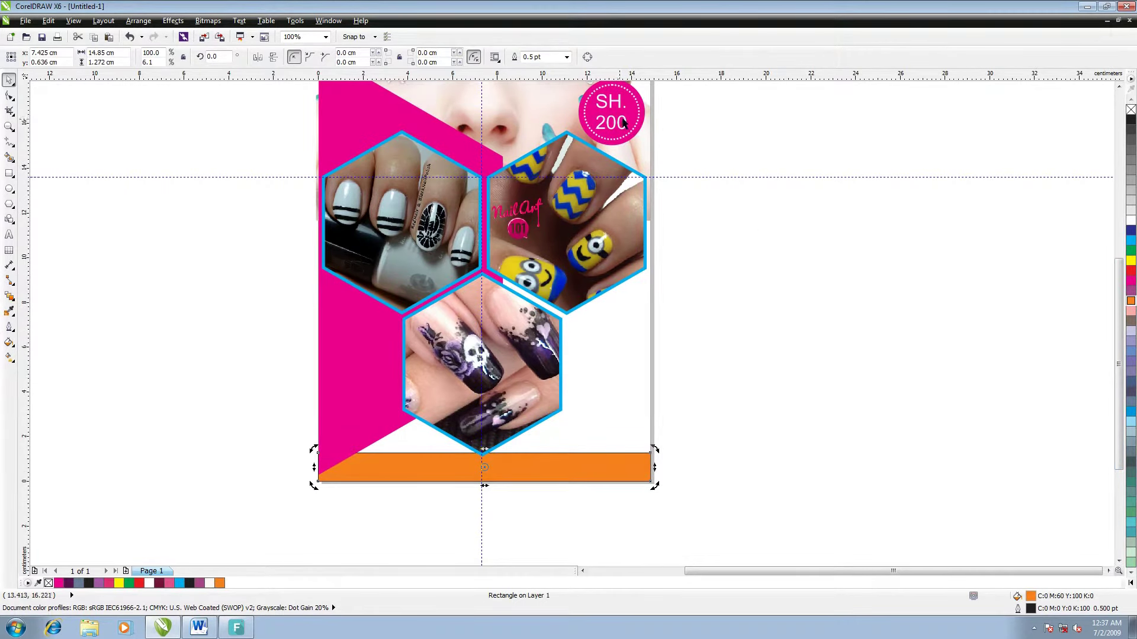
Check the title bar's fill colour and give the strip along the page's lower edge the same purple, C20 M80 Y0 K20
{"action": "left_click_drag", "start_coordinate": [1118, 299], "coordinate": [1119, 257]}
{"action": "left_click", "coordinate": [521, 141]}
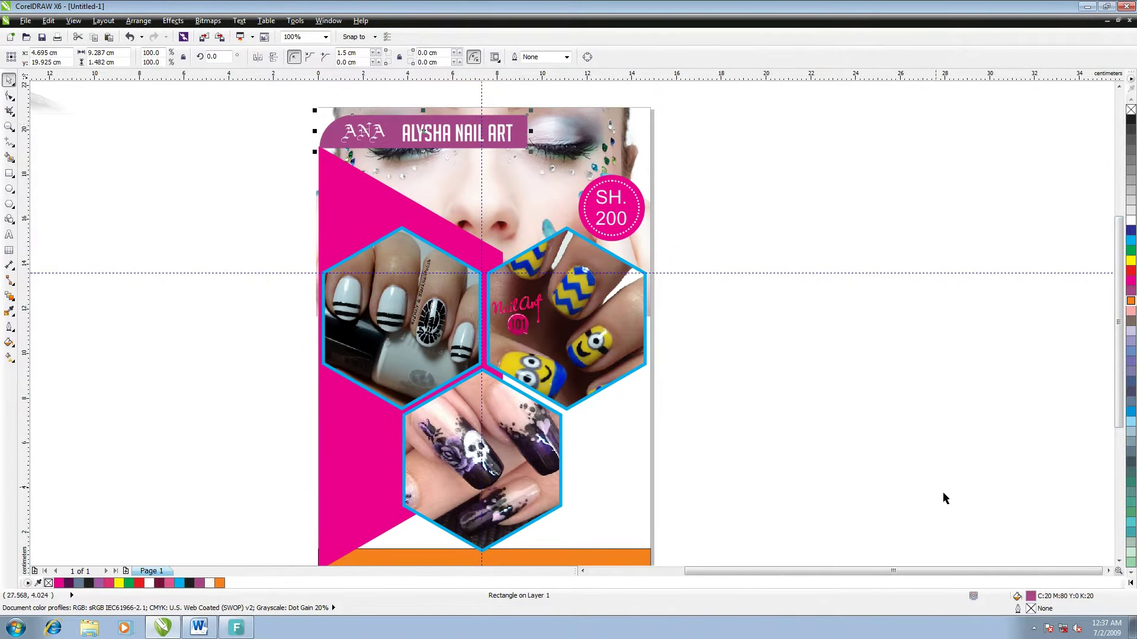
{"action": "double_click", "coordinate": [1031, 598]}
{"action": "double_click", "coordinate": [1030, 597]}
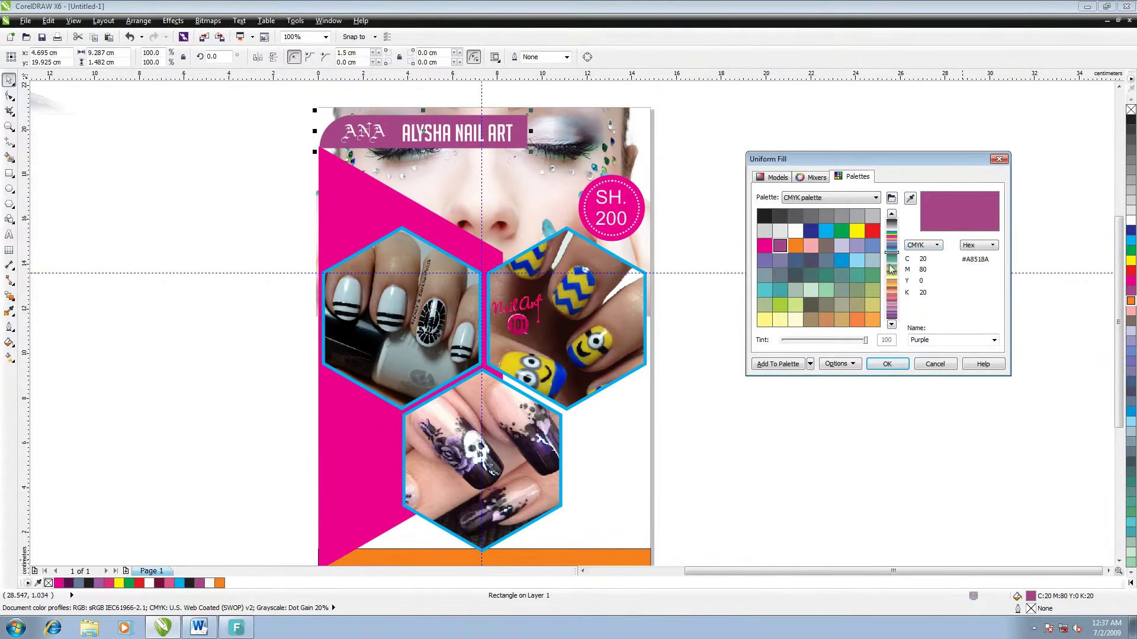
{"action": "left_click", "coordinate": [887, 363]}
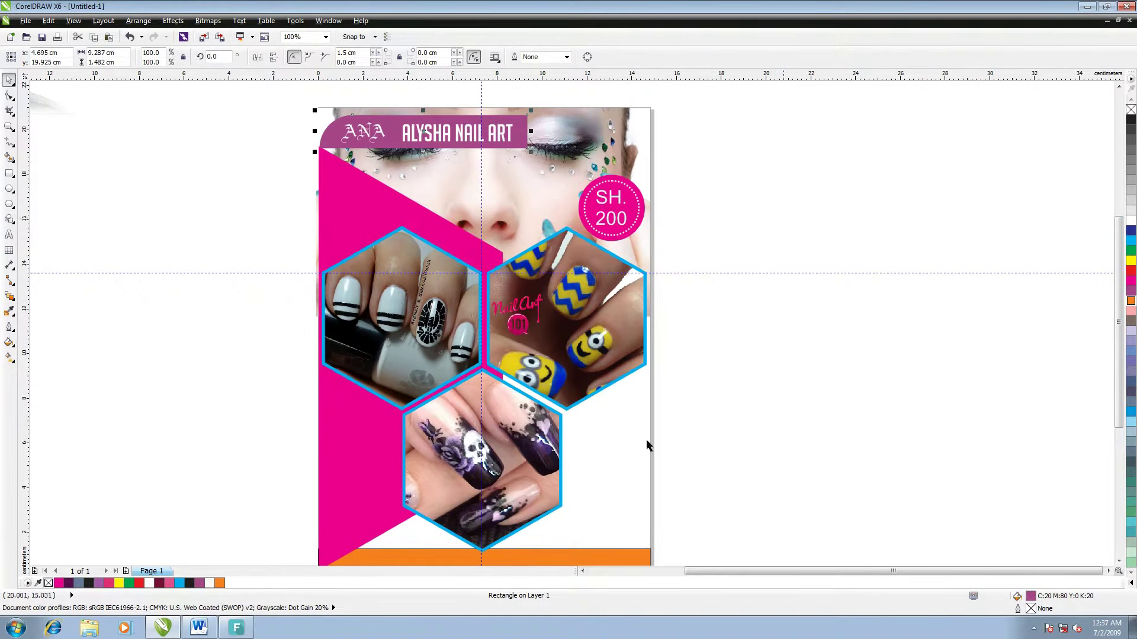
{"action": "left_click", "coordinate": [784, 221]}
{"action": "scroll", "coordinate": [620, 518], "scroll_direction": "down", "scroll_amount": 2}
{"action": "left_click", "coordinate": [619, 519]}
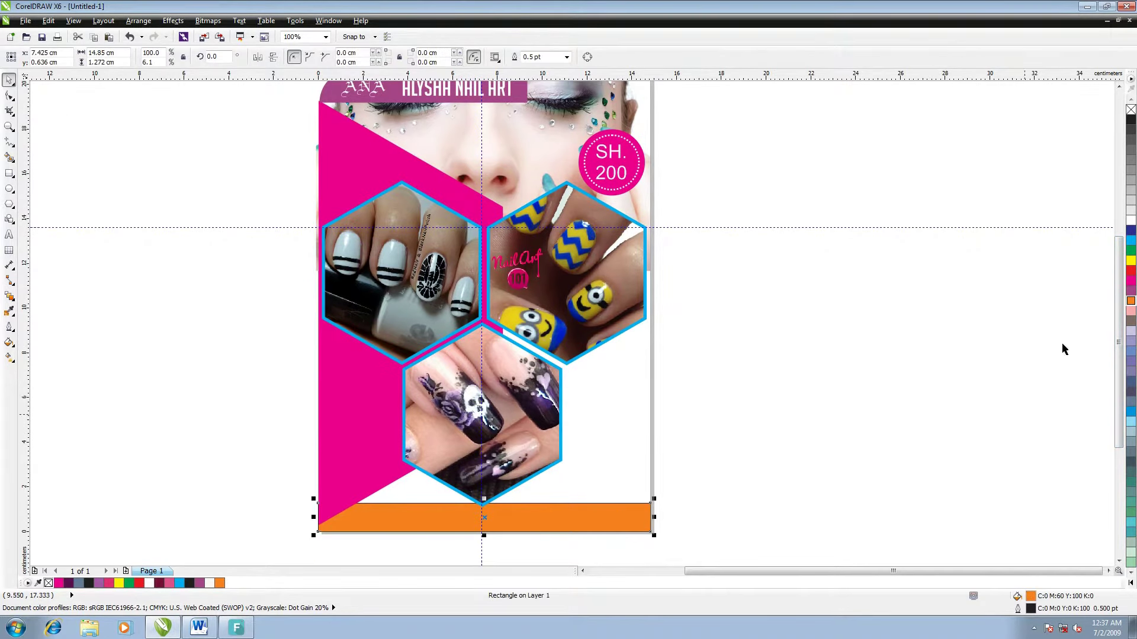
{"action": "left_click", "coordinate": [1131, 290]}
{"action": "left_click", "coordinate": [939, 355]}
Change the lower strip's uniform fill to a deeper magenta-purple, about C36 M100 Y20 K3
{"action": "left_click", "coordinate": [492, 527]}
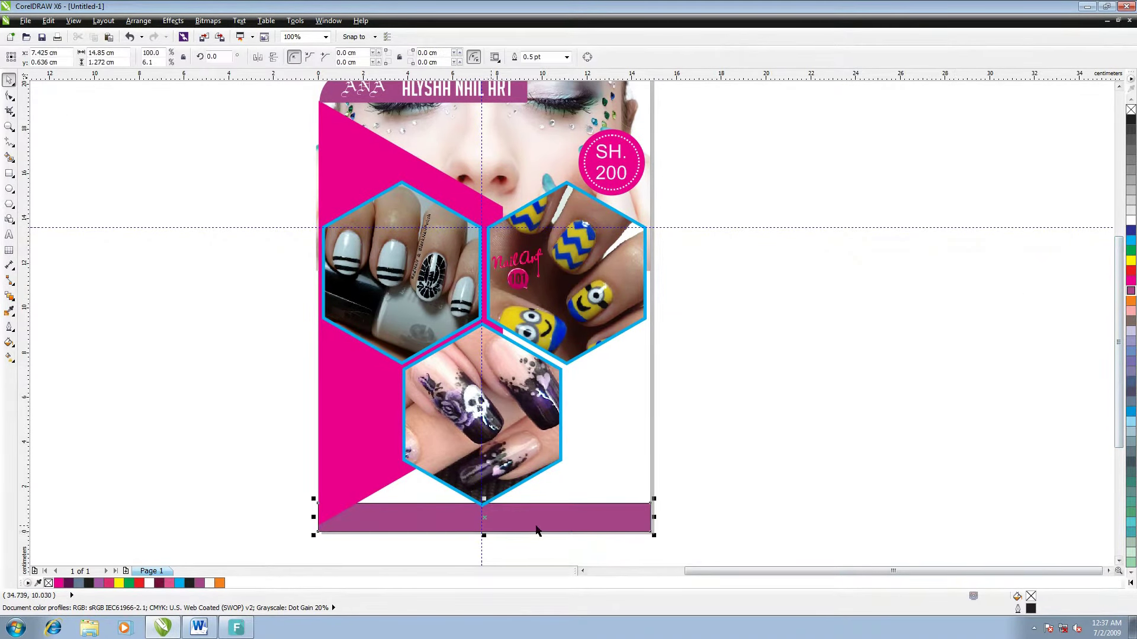
{"action": "double_click", "coordinate": [1030, 597]}
{"action": "left_click", "coordinate": [776, 177]}
{"action": "left_click_drag", "start_coordinate": [824, 258], "coordinate": [866, 253]}
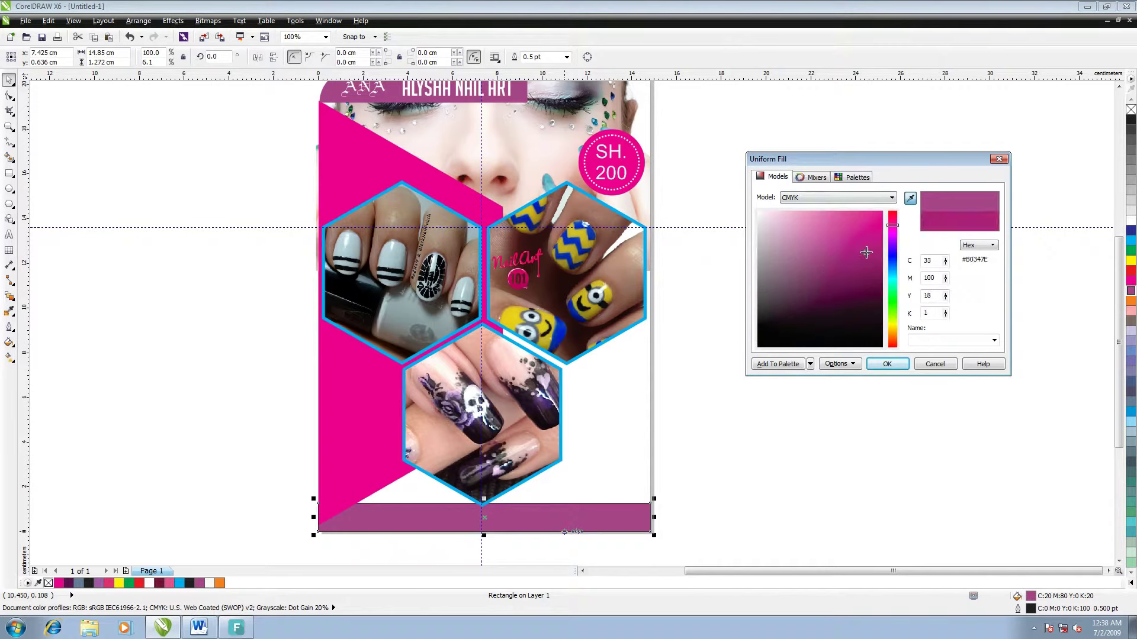
{"action": "left_click", "coordinate": [886, 363]}
Apply the lower strip's sampled fill colour to the title bar, and remove the strip's outline
{"action": "key", "text": "i"}
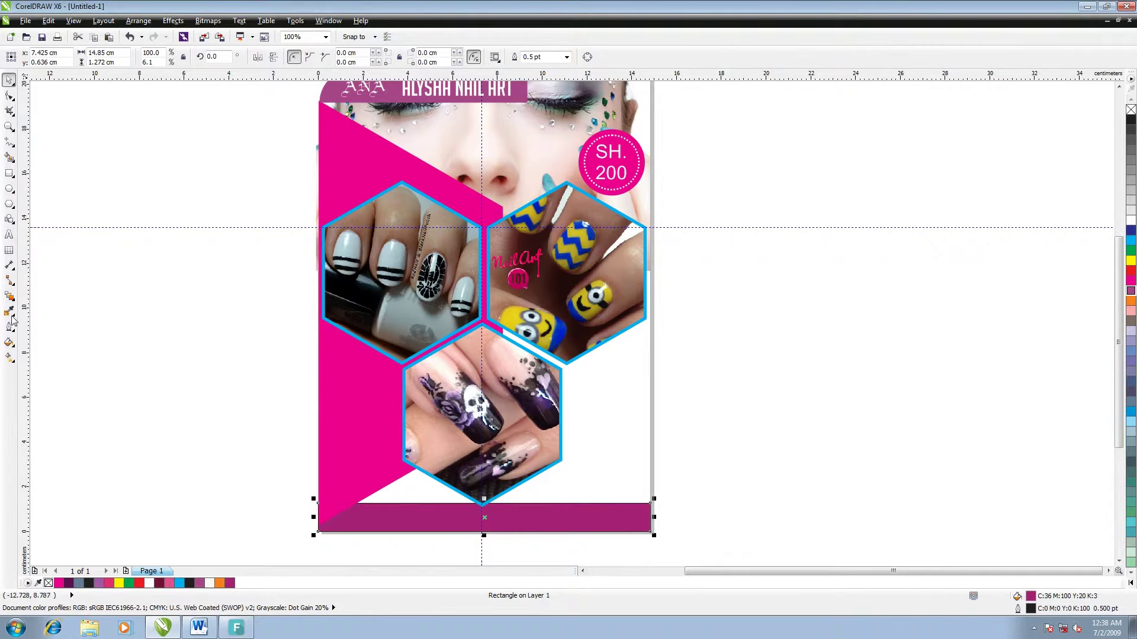
{"action": "left_click", "coordinate": [9, 79]}
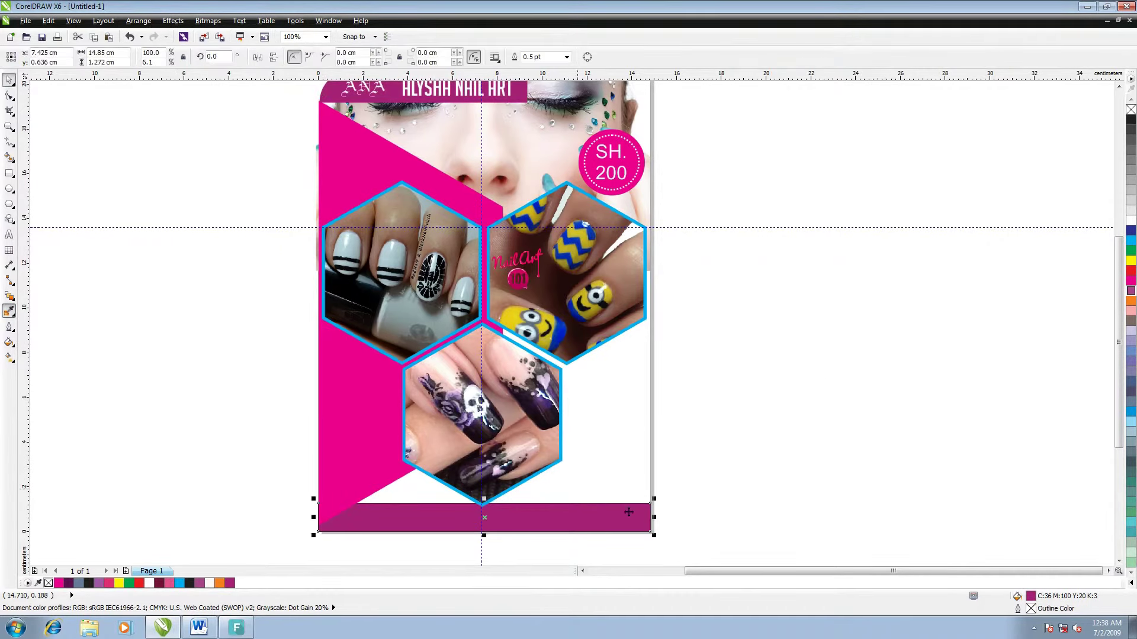
{"action": "left_click", "coordinate": [897, 330]}
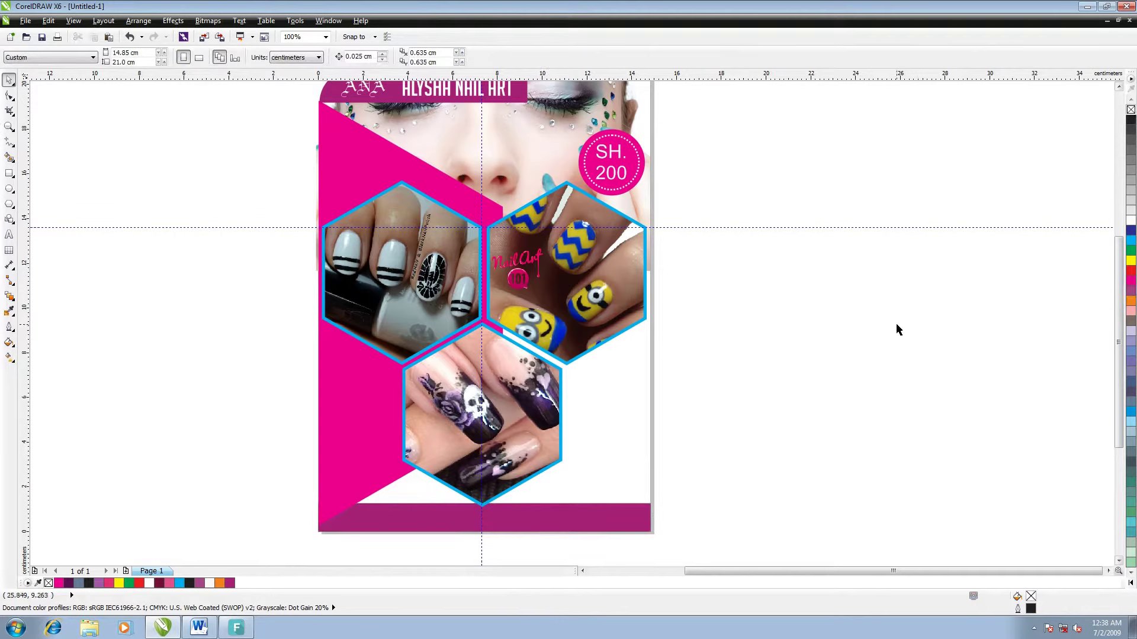
Draw a text frame about 2.8 by 5.7 cm beside the lower hexagon and paste Word's first completed-project description, keeping fonts and formatting
{"action": "key", "text": "F8"}
{"action": "left_click_drag", "start_coordinate": [581, 369], "coordinate": [644, 496]}
{"action": "left_click", "coordinate": [199, 627]}
{"action": "left_click_drag", "start_coordinate": [264, 305], "coordinate": [554, 330]}
{"action": "right_click", "coordinate": [496, 319]}
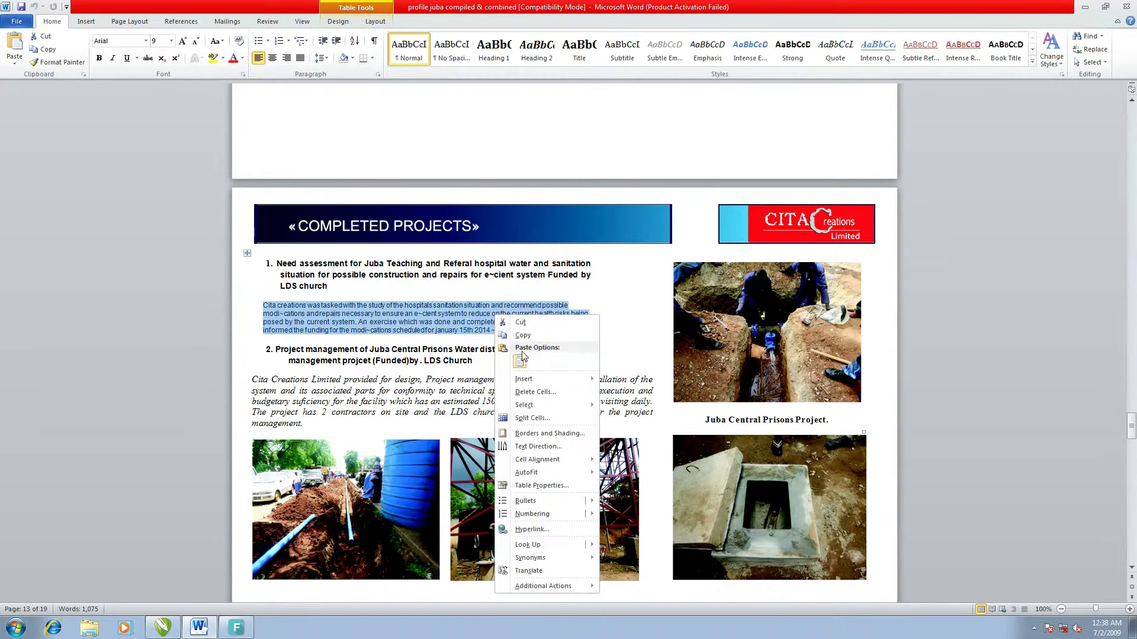
{"action": "left_click", "coordinate": [523, 335]}
{"action": "left_click", "coordinate": [169, 631]}
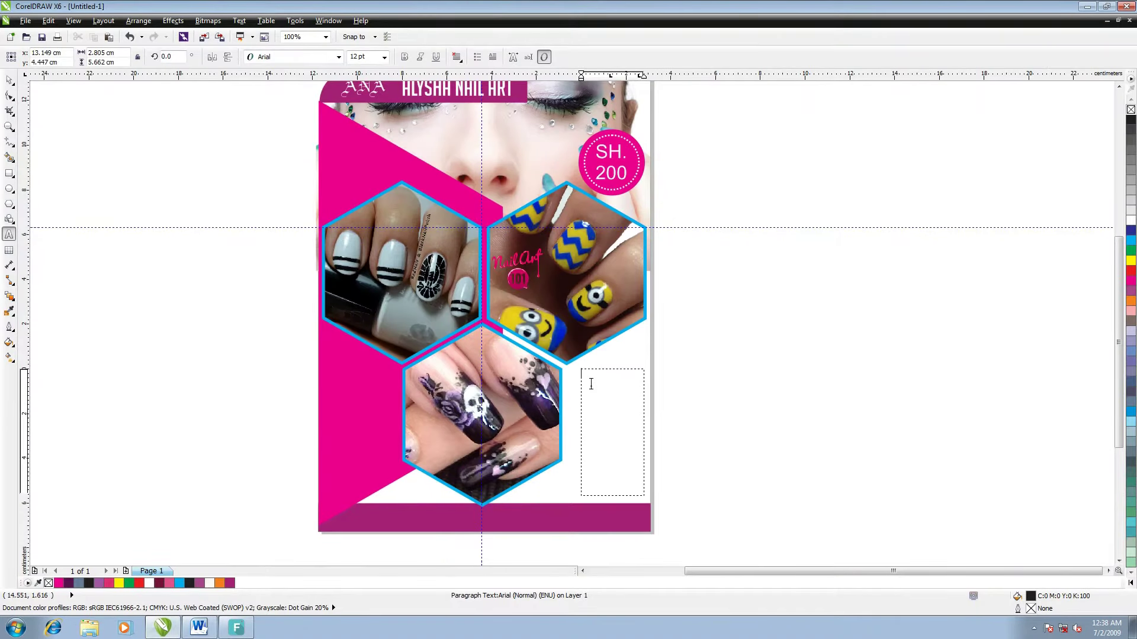
{"action": "key", "text": "ctrl+v"}
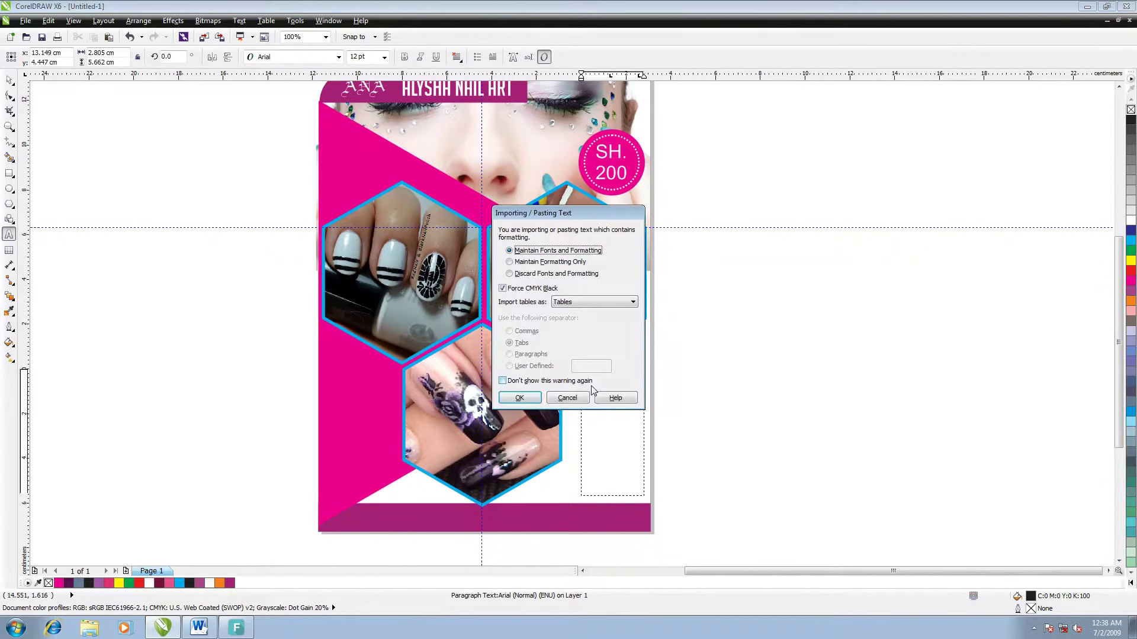
{"action": "left_click", "coordinate": [527, 396]}
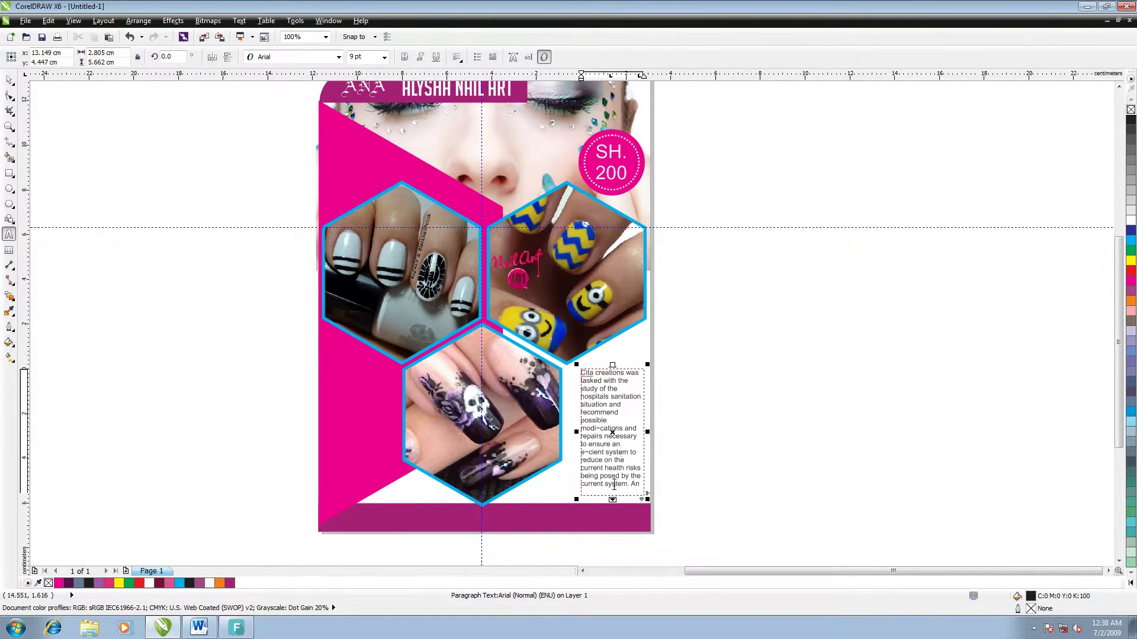
Delete the passage about current health risks from the pasted paragraph and set all its text in BigNoodleTitling
{"action": "left_click_drag", "start_coordinate": [639, 485], "coordinate": [583, 370]}
{"action": "key", "text": "Delete"}
{"action": "left_click", "coordinate": [338, 57]}
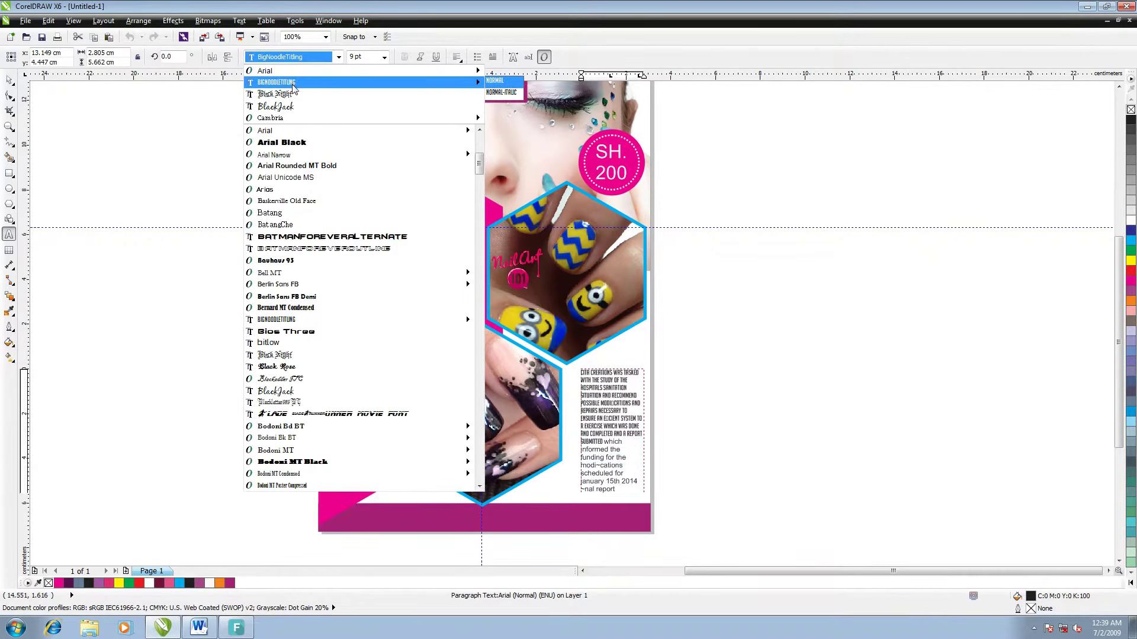
{"action": "key", "text": "Escape"}
{"action": "key", "text": "ctrl+a"}
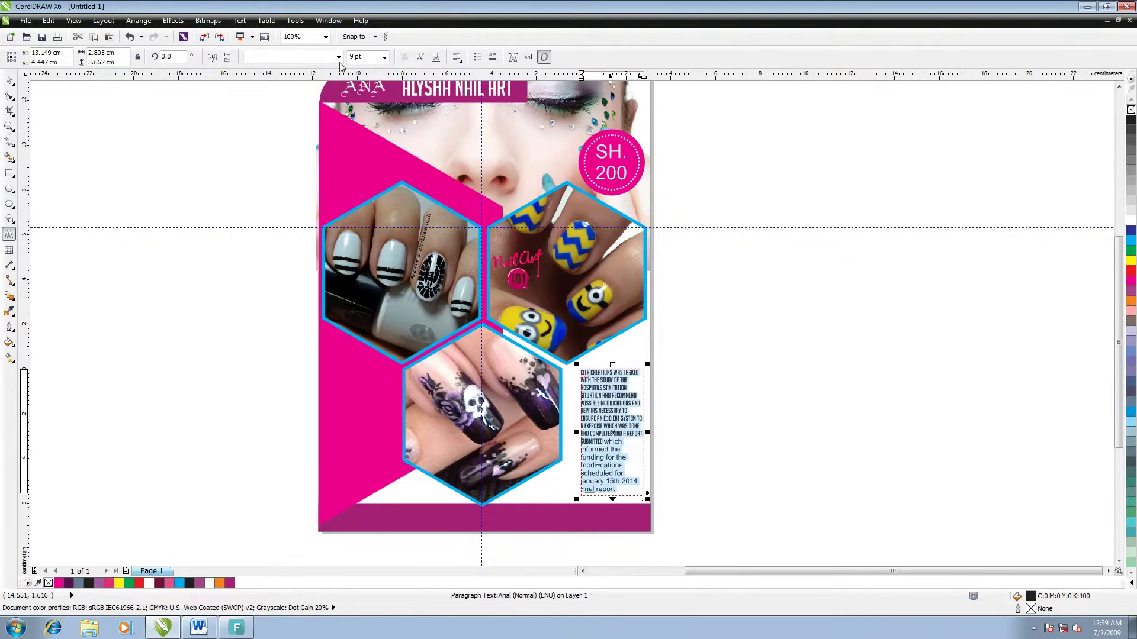
{"action": "left_click", "coordinate": [338, 57]}
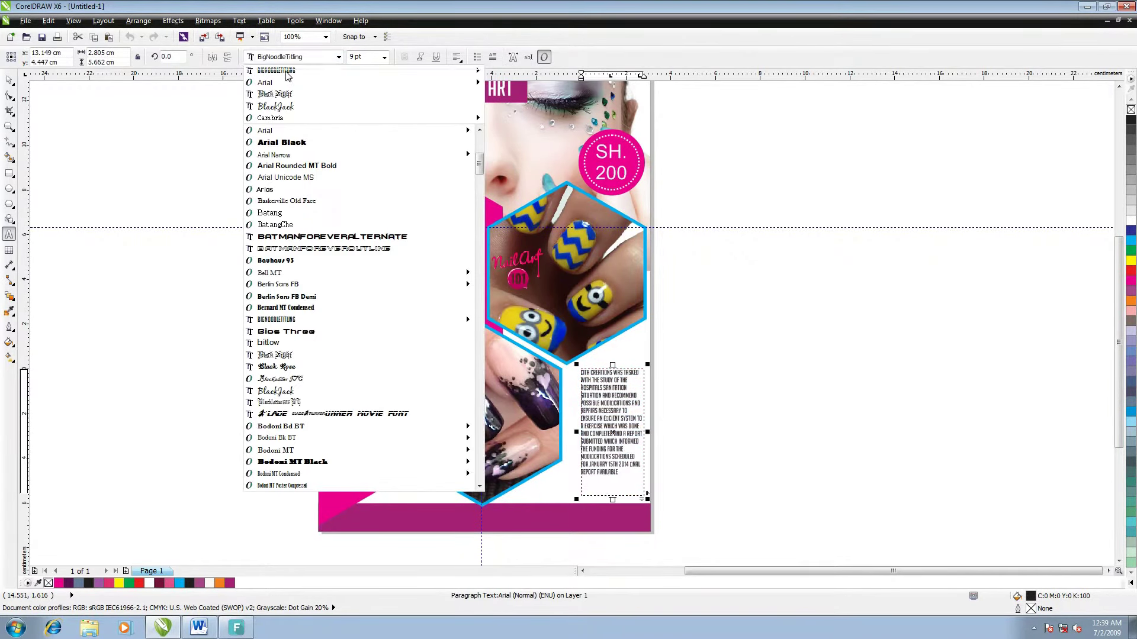
{"action": "left_click", "coordinate": [287, 72]}
Resize the paragraph text frame to about 3.3 by 4.2 cm and move it down to just above the lower strip
{"action": "left_click_drag", "start_coordinate": [566, 425], "coordinate": [569, 428]}
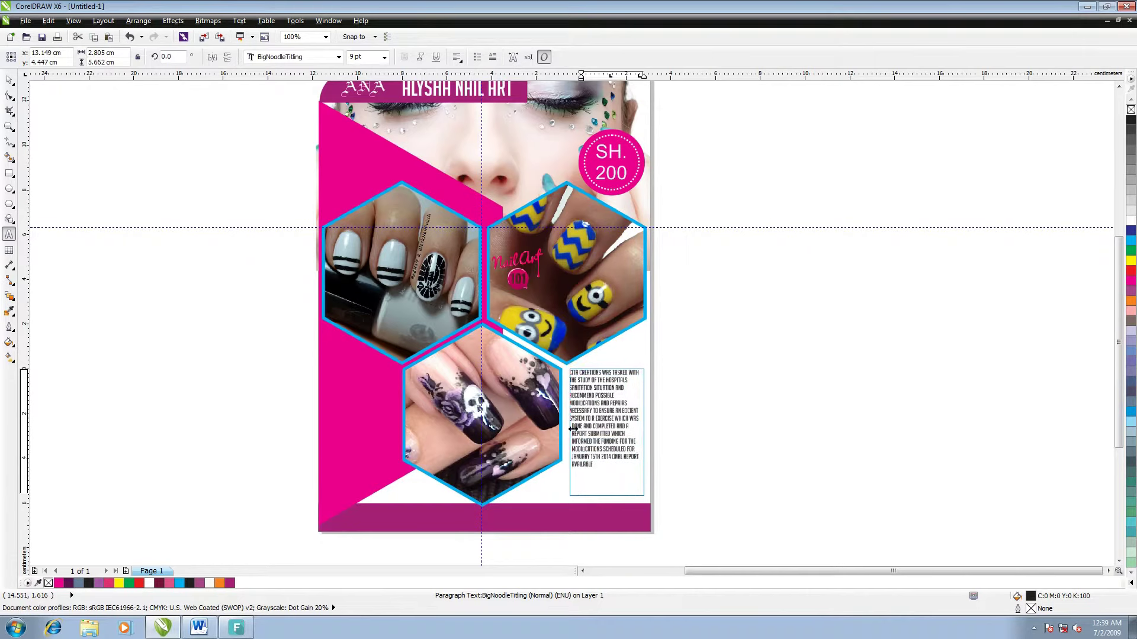
{"action": "left_click_drag", "start_coordinate": [607, 497], "coordinate": [609, 464]}
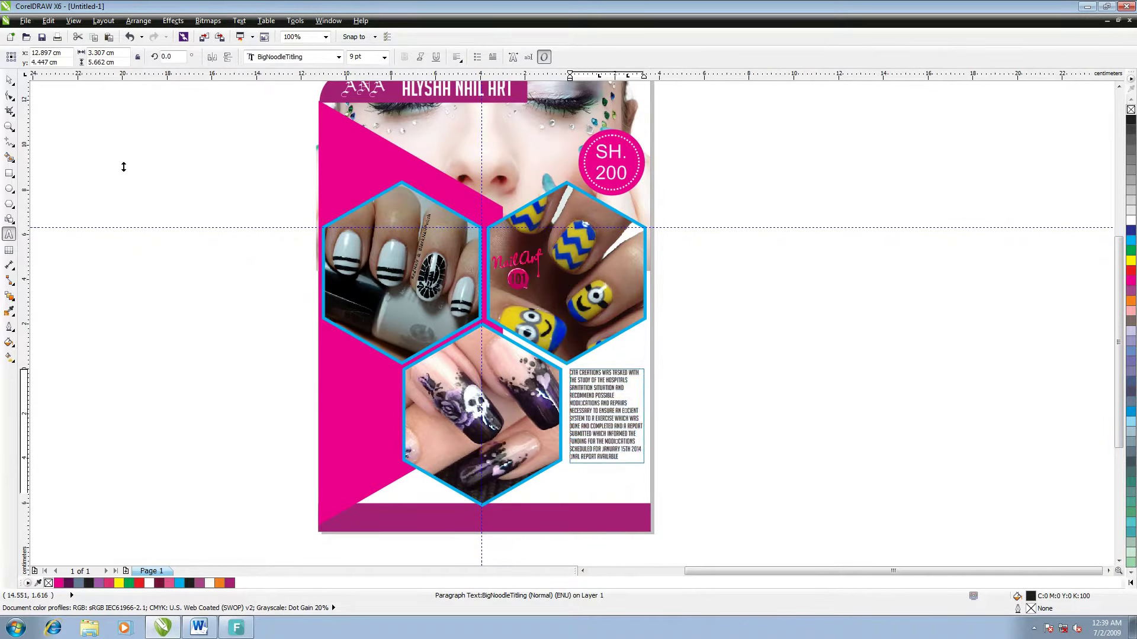
{"action": "left_click", "coordinate": [9, 80]}
{"action": "left_click", "coordinate": [703, 302]}
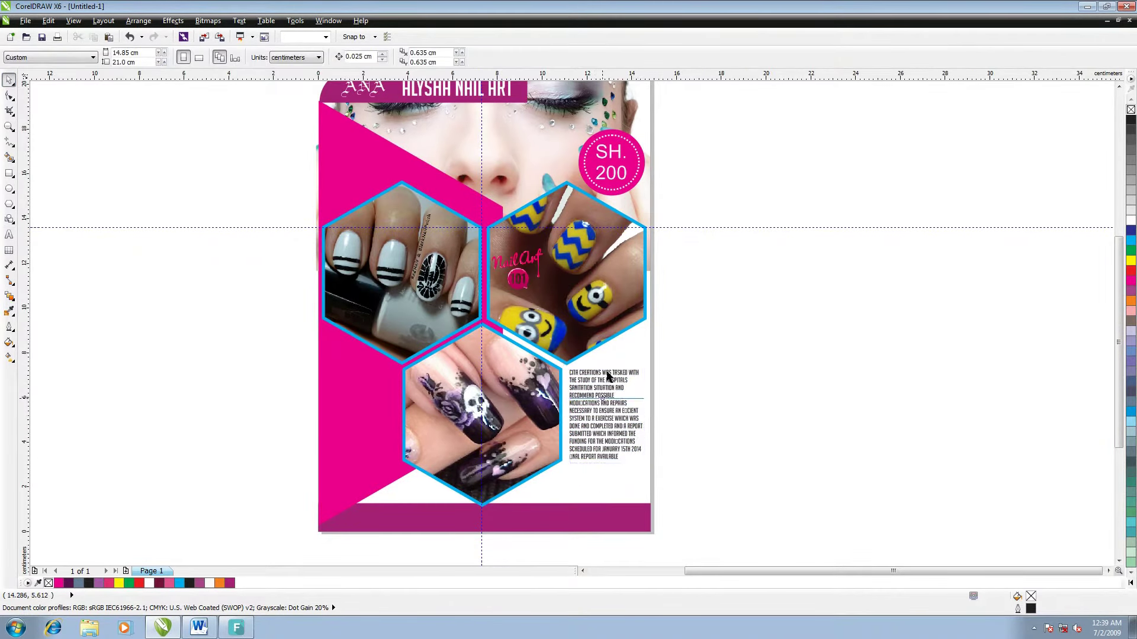
{"action": "left_click_drag", "start_coordinate": [606, 371], "coordinate": [606, 399]}
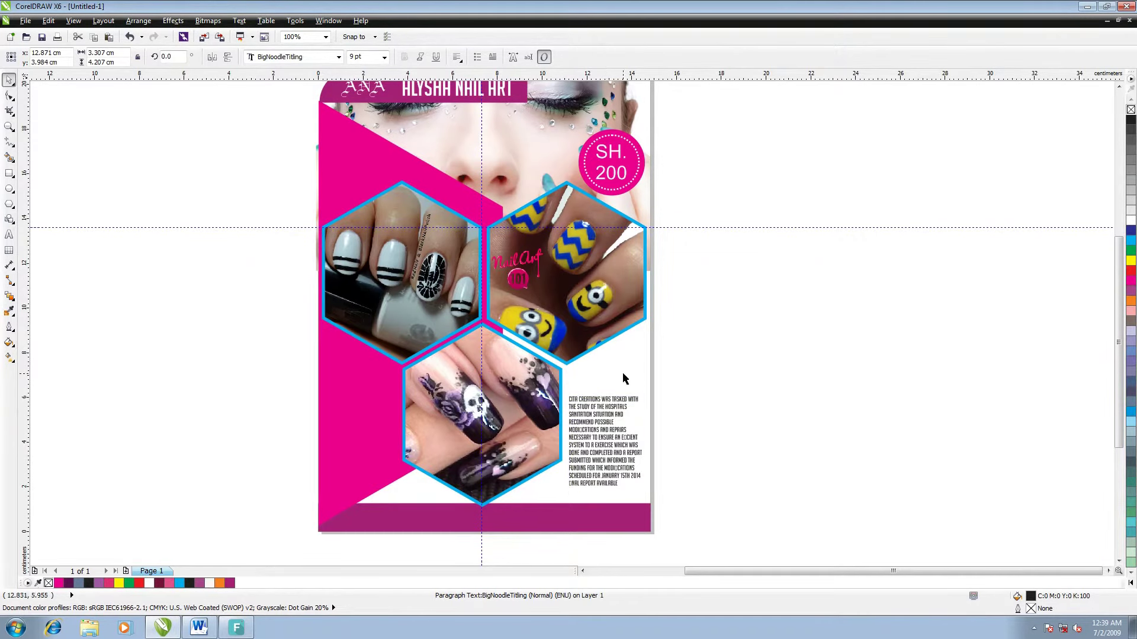
Add the heading ALYSHA in 24 pt BigNoodleTitling and place it just above the description paragraph
{"action": "left_click", "coordinate": [9, 234]}
{"action": "left_click", "coordinate": [107, 357]}
{"action": "type", "text": "ALYSHA"}
{"action": "left_click_drag", "start_coordinate": [107, 355], "coordinate": [182, 353]}
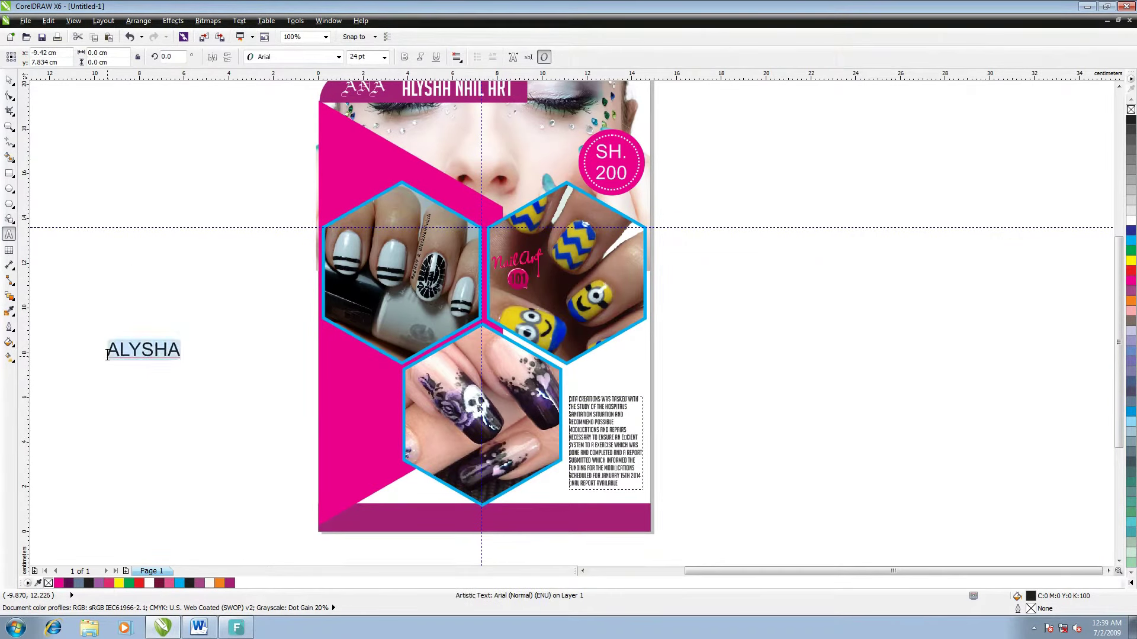
{"action": "left_click", "coordinate": [338, 57]}
{"action": "left_click", "coordinate": [292, 83]}
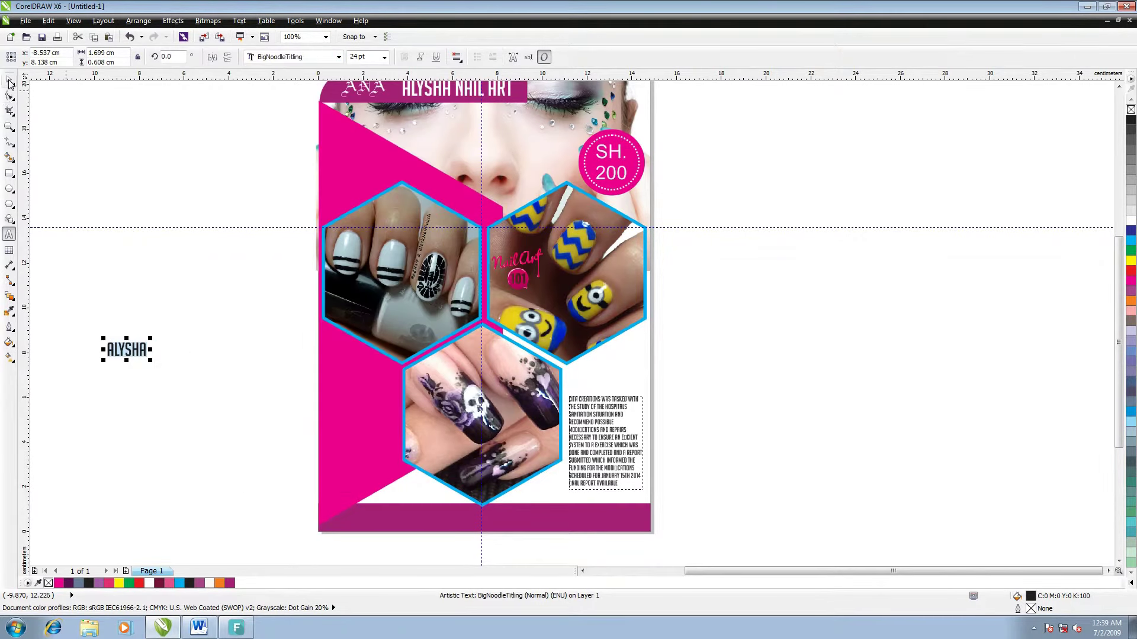
{"action": "left_click", "coordinate": [8, 80]}
{"action": "left_click_drag", "start_coordinate": [124, 349], "coordinate": [604, 381]}
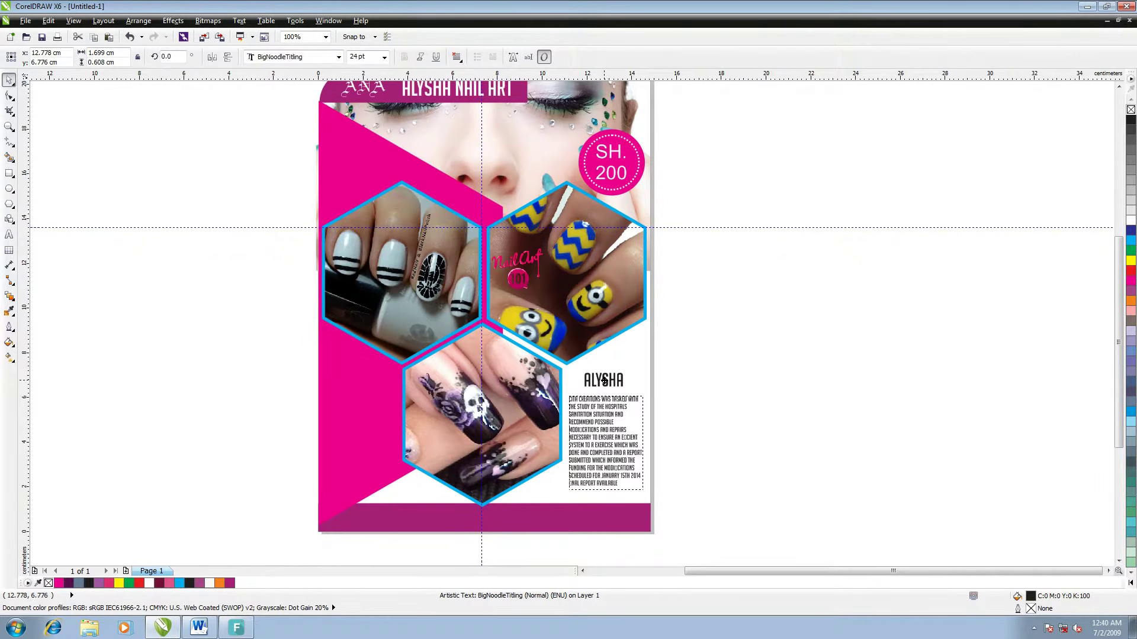
Create a text line below the flyer with the label Tel: and the phone number, its digit groups separated by hyphens
{"action": "scroll", "coordinate": [1108, 308], "scroll_direction": "down", "scroll_amount": 3}
{"action": "key", "text": "F8"}
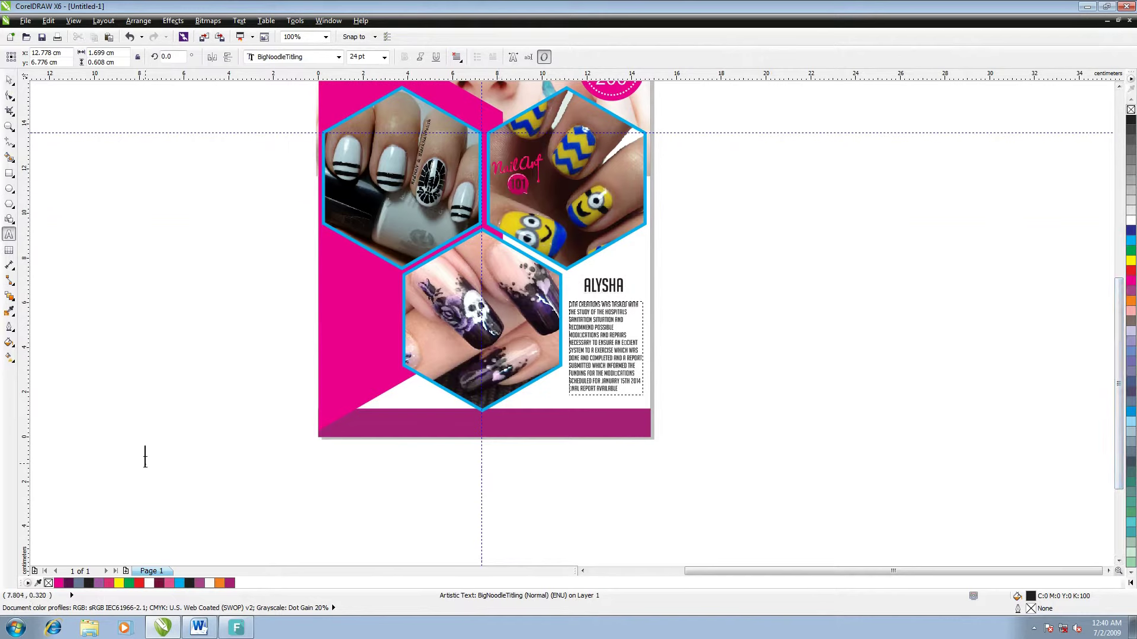
{"action": "left_click", "coordinate": [145, 462]}
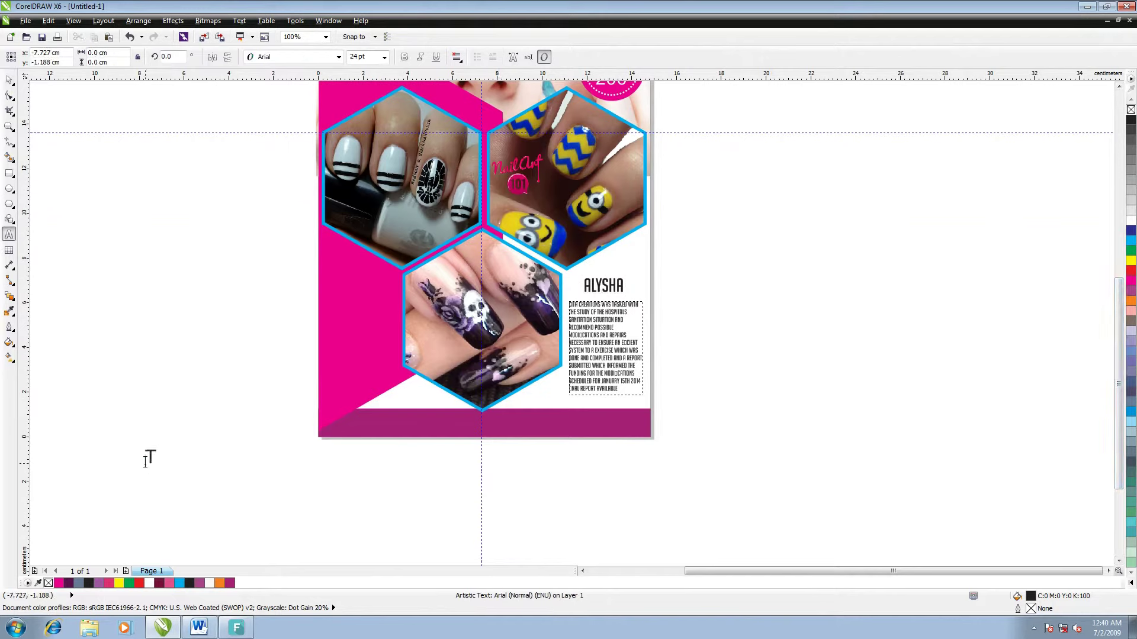
{"action": "type", "text": "Tel:55555555"}
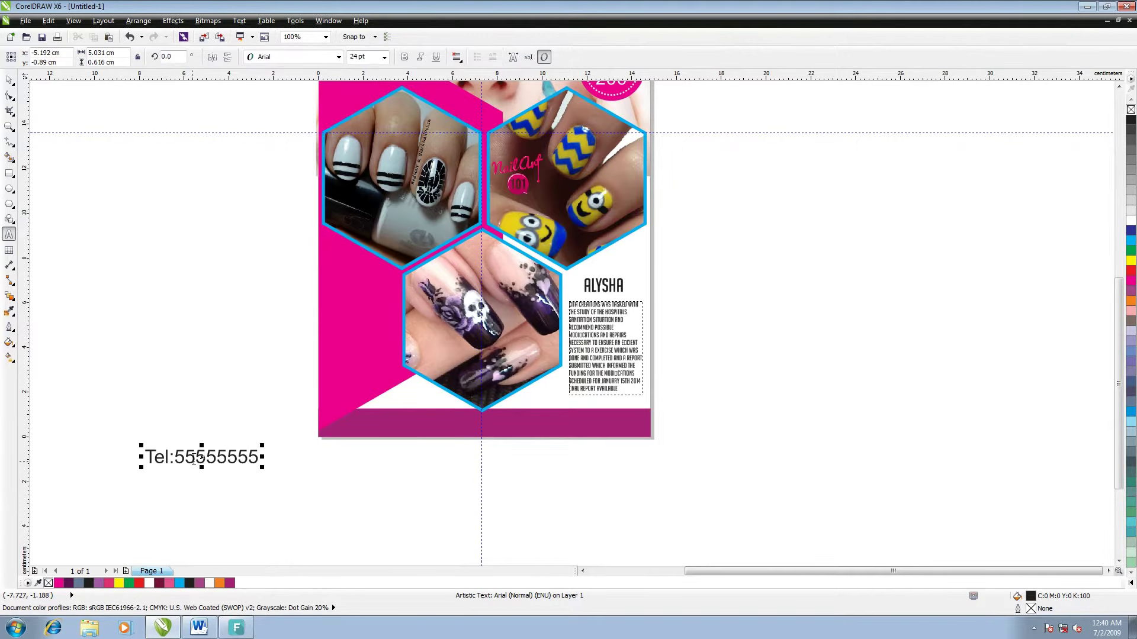
{"action": "type", "text": "5"}
{"action": "left_click", "coordinate": [205, 453]}
{"action": "type", "text": "-"}
{"action": "left_click", "coordinate": [245, 457]}
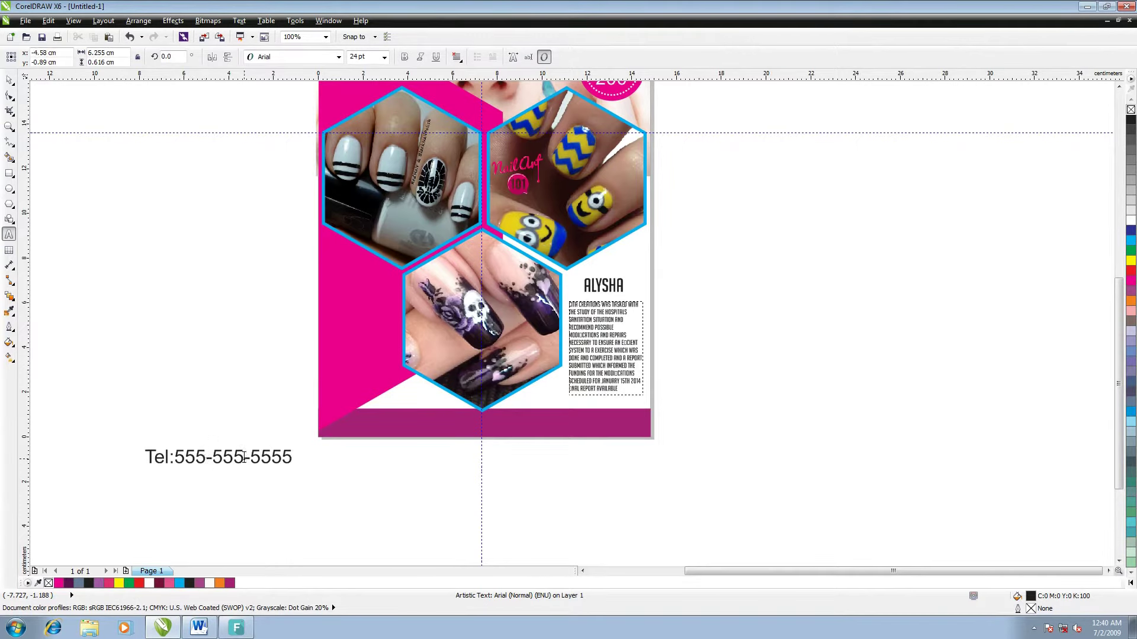
{"action": "type", "text": "-"}
Set the telephone line in BigNoodleTitling at 10 pt
{"action": "key", "text": "ctrl+a"}
{"action": "left_click", "coordinate": [338, 56]}
{"action": "left_click", "coordinate": [390, 67]}
{"action": "left_click", "coordinate": [385, 57]}
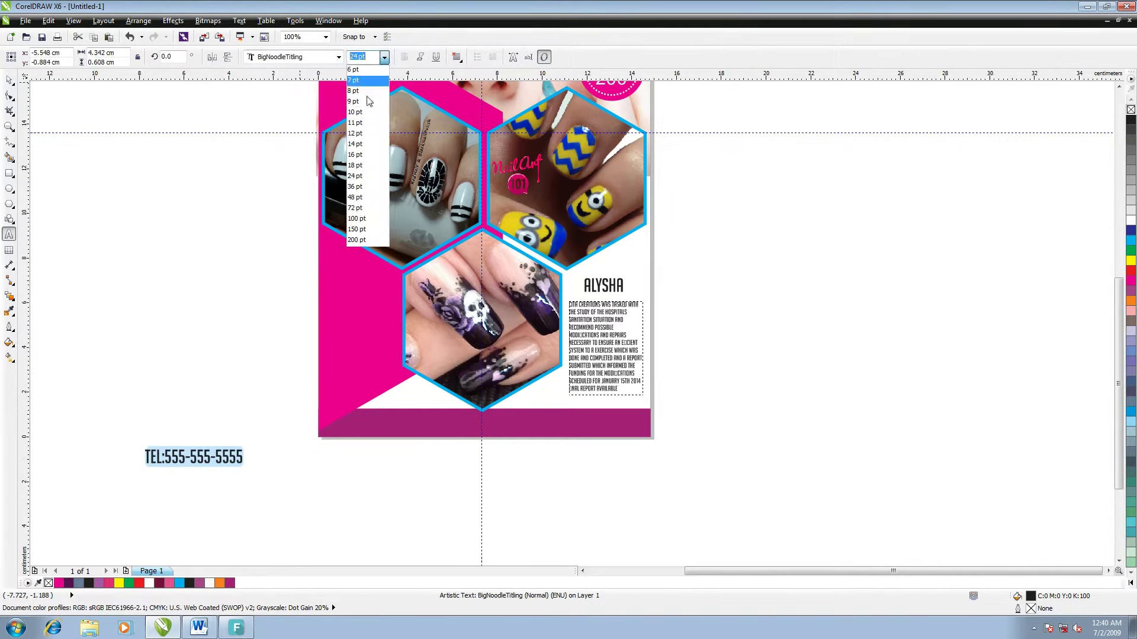
{"action": "left_click", "coordinate": [363, 112]}
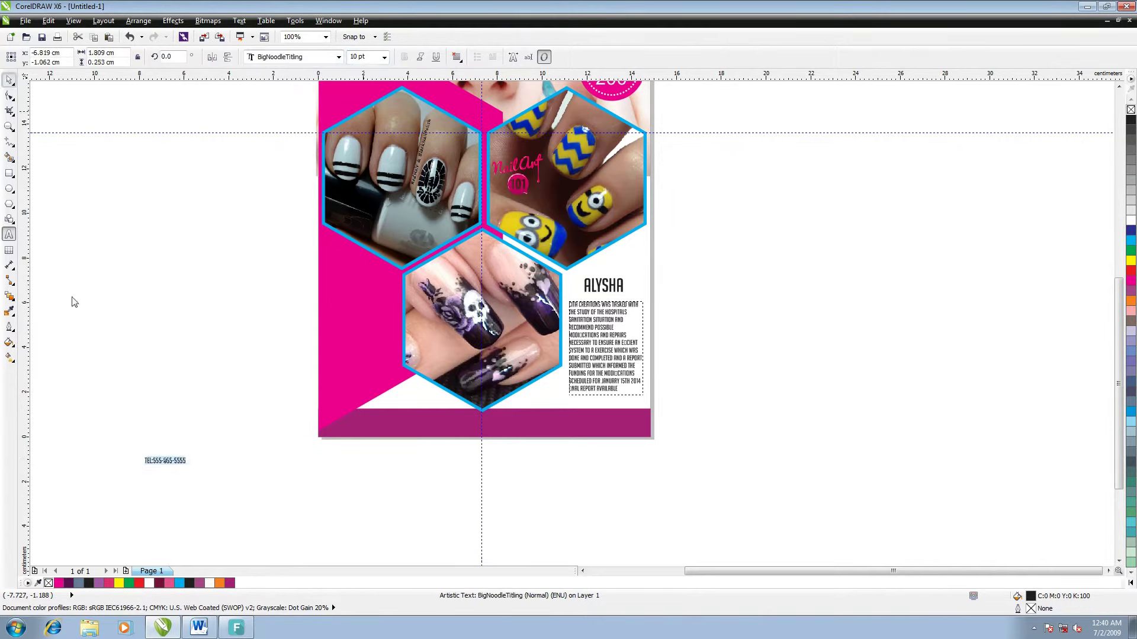
Move the telephone line onto the flyer's lower purple strip and colour it white
{"action": "key", "text": "ctrl+space"}
{"action": "left_click_drag", "start_coordinate": [163, 463], "coordinate": [402, 428]}
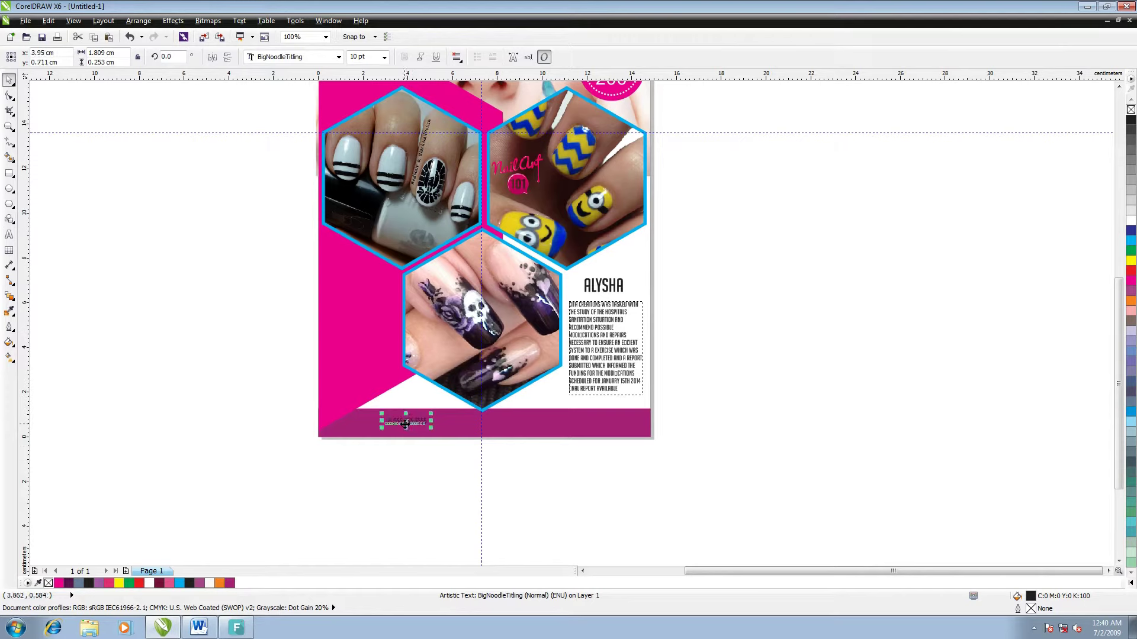
{"action": "left_click", "coordinate": [1130, 220]}
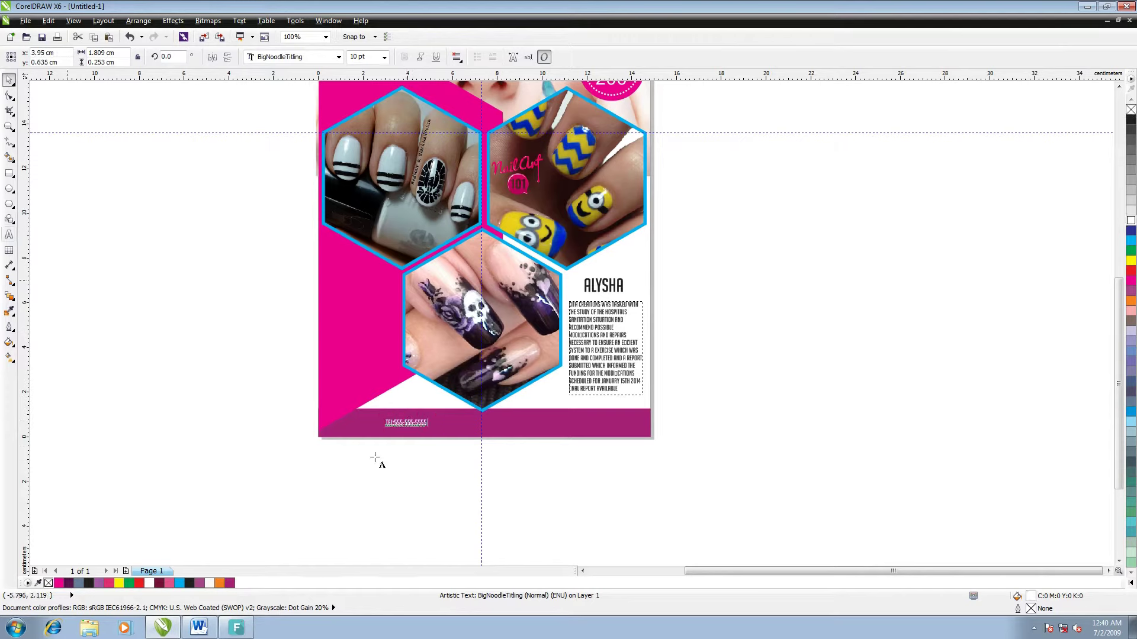
Add the label Email: and the contact's e-mail address after the phone number, and make the whole line white
{"action": "key", "text": "F8"}
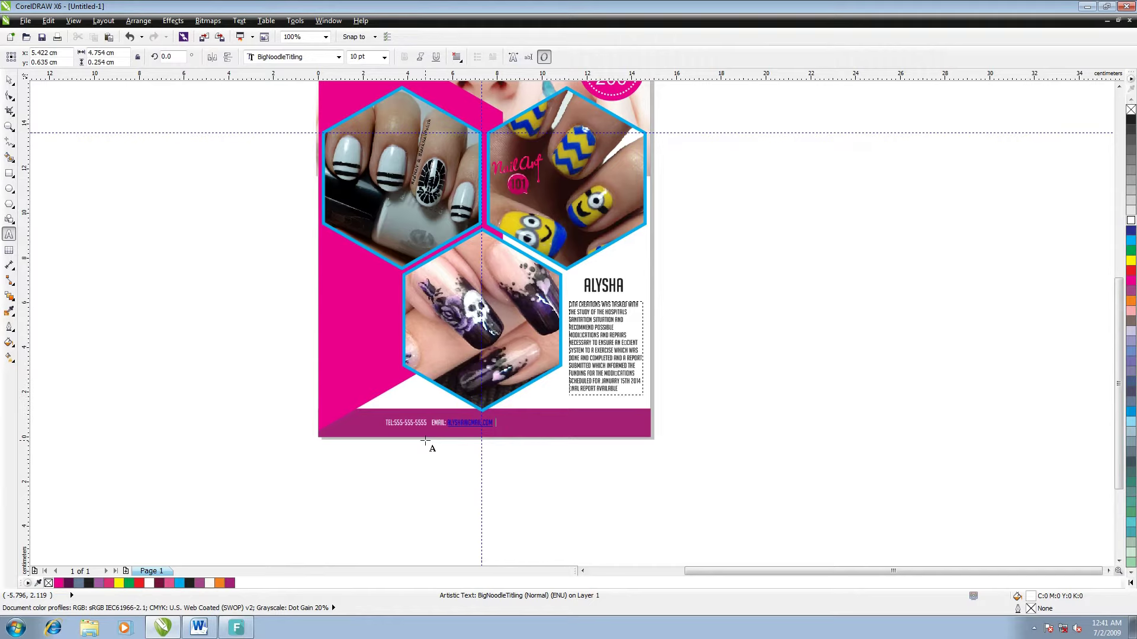
{"action": "key", "text": "ctrl+a"}
{"action": "left_click", "coordinate": [1130, 219]}
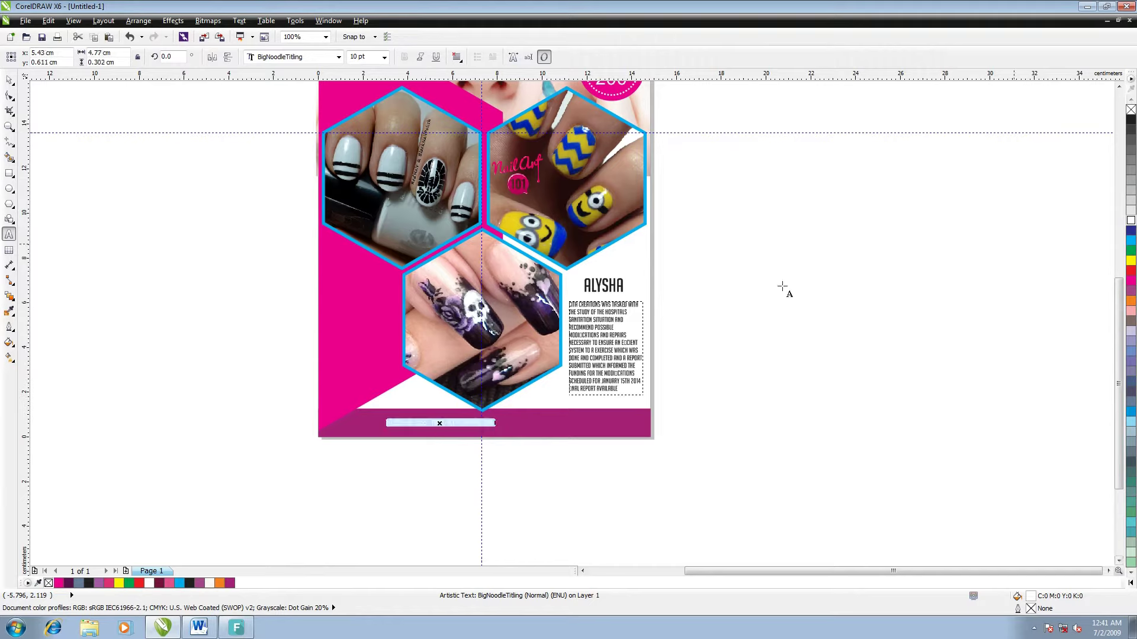
{"action": "left_click", "coordinate": [9, 82]}
{"action": "left_click", "coordinate": [477, 451]}
{"action": "left_click", "coordinate": [9, 235]}
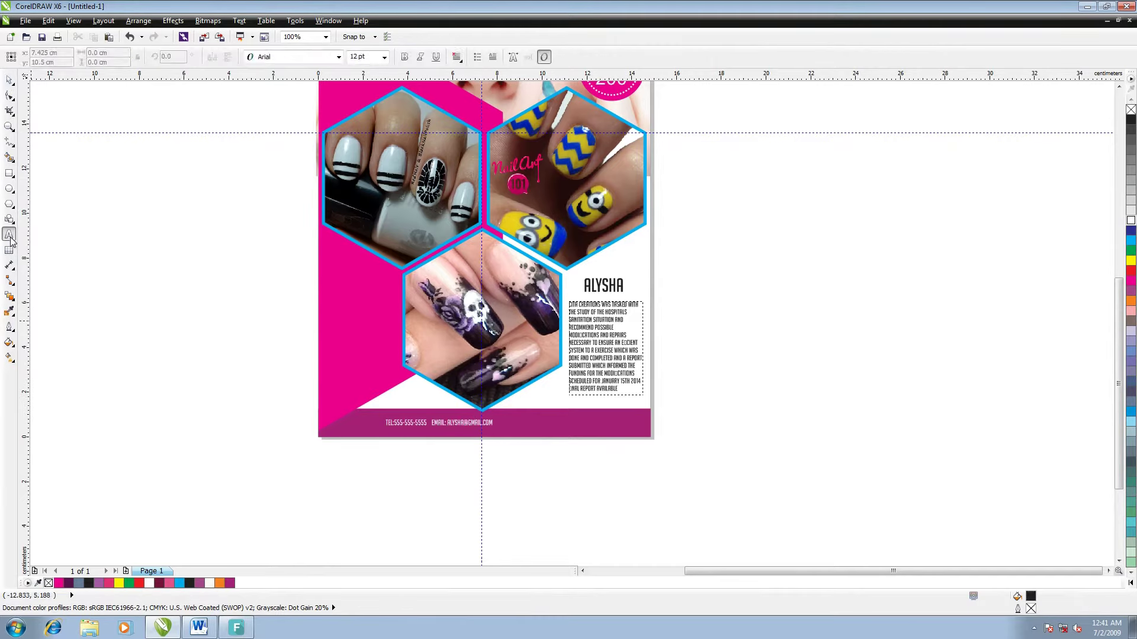
{"action": "left_click", "coordinate": [490, 422]}
{"action": "double_click", "coordinate": [490, 422]}
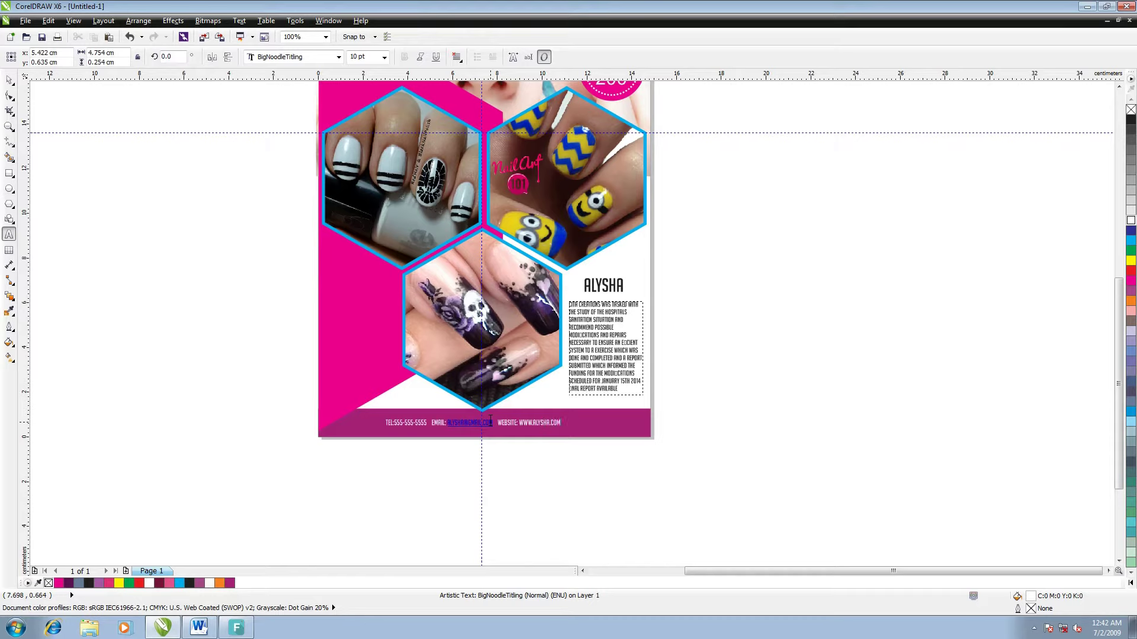
{"action": "key", "text": "ctrl+a"}
{"action": "left_click", "coordinate": [1131, 222]}
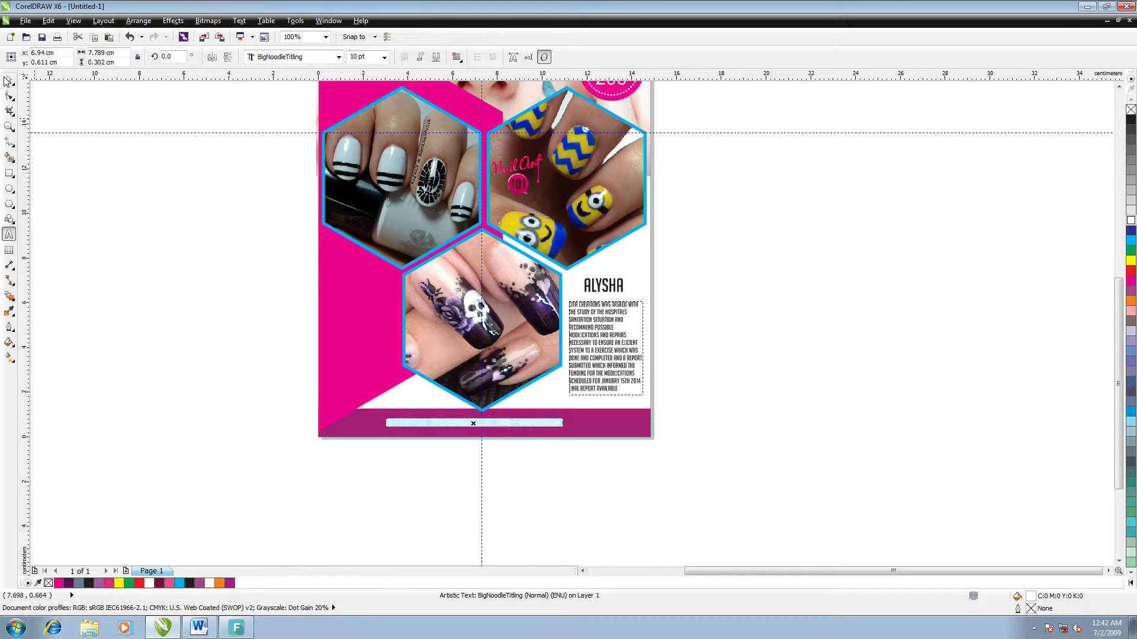
{"action": "key", "text": "ctrl+space"}
Enlarge the contact line proportionally and centre it across the lower purple strip
{"action": "left_click_drag", "start_coordinate": [581, 443], "coordinate": [594, 457]}
{"action": "left_click", "coordinate": [594, 458]}
{"action": "double_click", "coordinate": [507, 423]}
{"action": "left_click_drag", "start_coordinate": [506, 423], "coordinate": [514, 424]}
{"action": "left_click", "coordinate": [710, 391]}
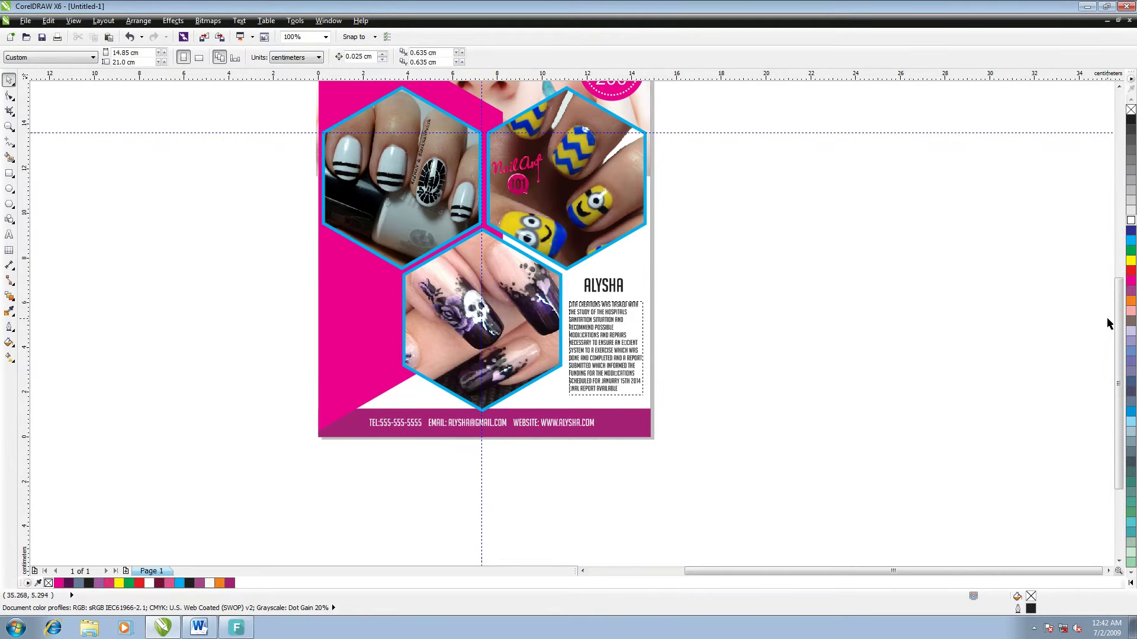
Insert a CodaBar barcode with a number starting 0025487, keeping the 12 pt Times New Roman text and other default settings
{"action": "scroll", "coordinate": [1109, 323], "scroll_direction": "up", "scroll_amount": 1}
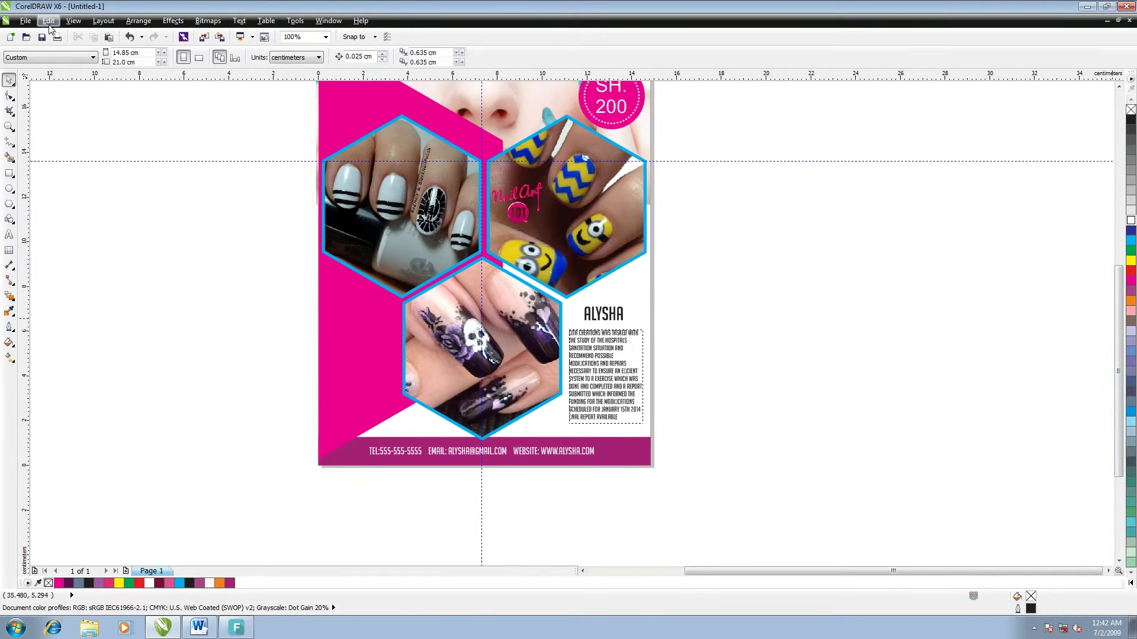
{"action": "left_click", "coordinate": [48, 21]}
{"action": "left_click", "coordinate": [92, 303]}
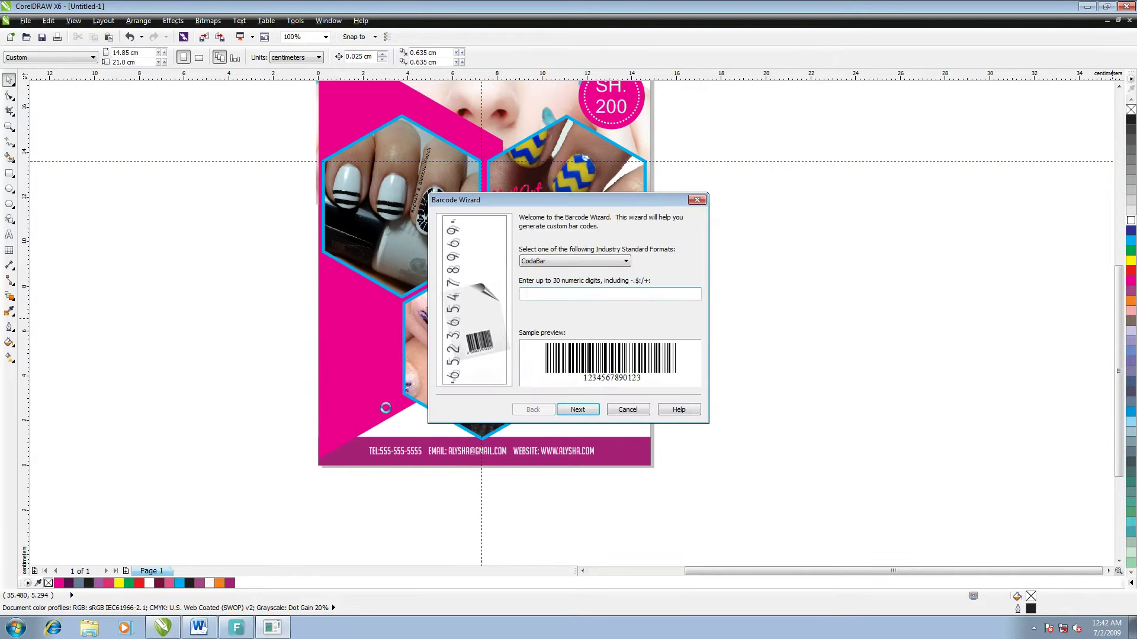
{"action": "type", "text": "0025487"}
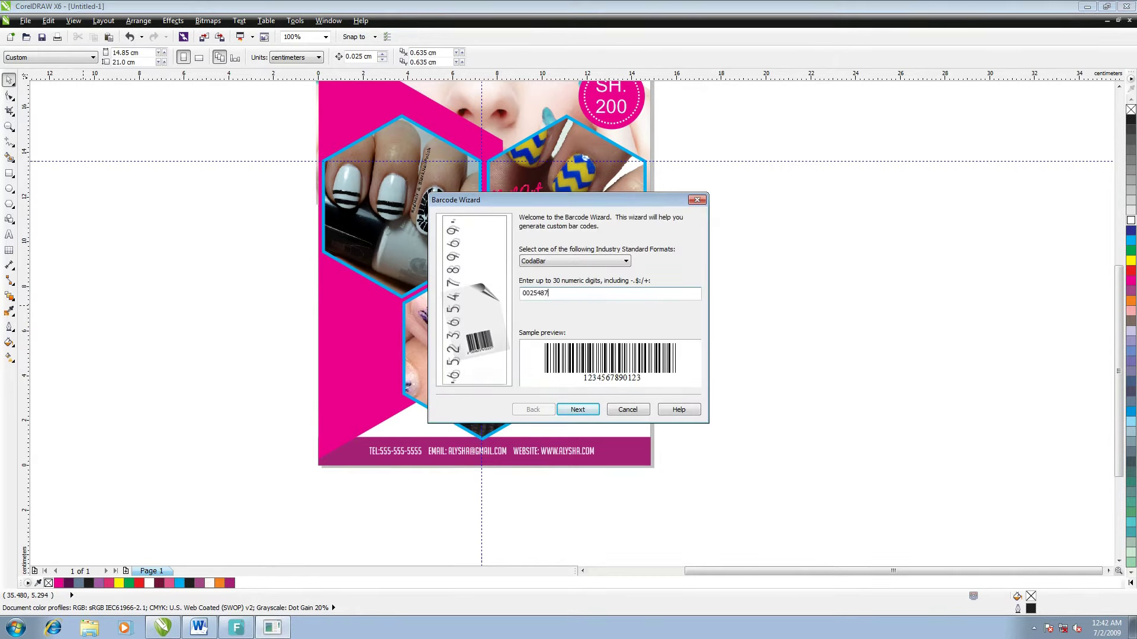
{"action": "left_click", "coordinate": [577, 410]}
{"action": "left_click", "coordinate": [578, 410]}
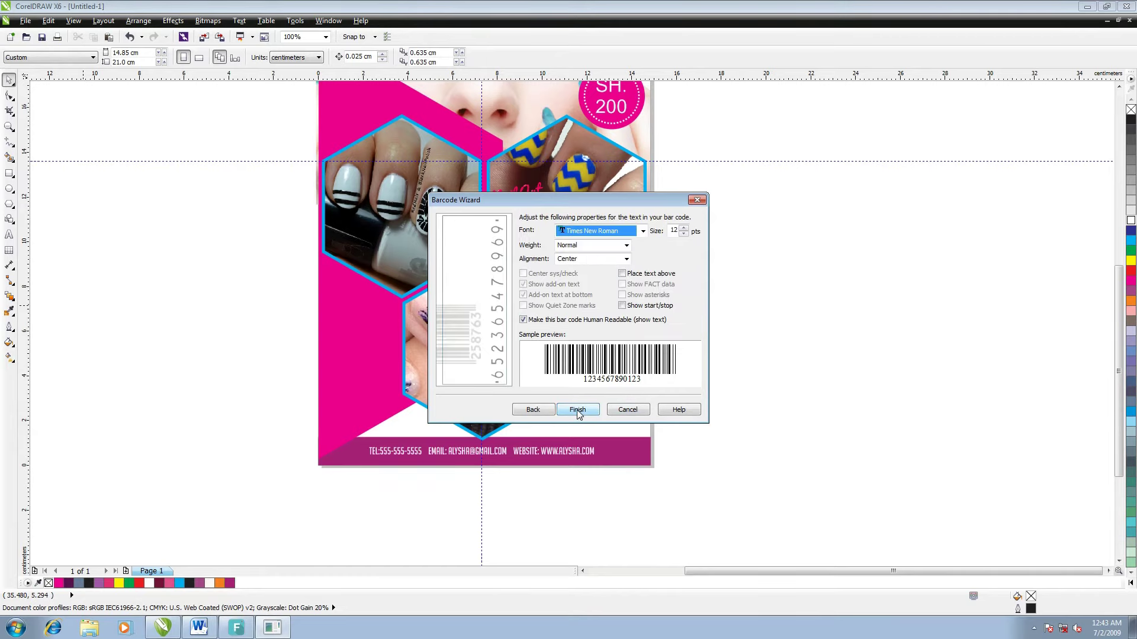
{"action": "left_click", "coordinate": [578, 410]}
Scale the barcode to about 3.8 by 1.7 cm, rotate it 89.7 degrees and place it on the pink area beside the lower hexagon
{"action": "left_click_drag", "start_coordinate": [480, 225], "coordinate": [242, 362]}
{"action": "left_click_drag", "start_coordinate": [320, 408], "coordinate": [361, 348]}
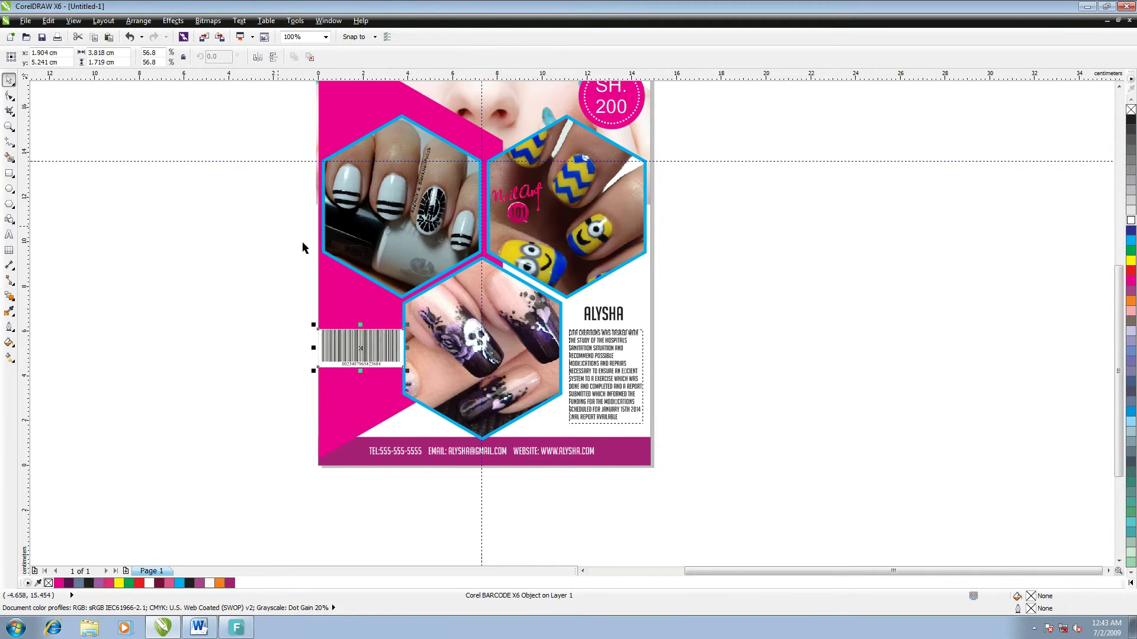
{"action": "left_click", "coordinate": [360, 347]}
{"action": "left_click_drag", "start_coordinate": [405, 369], "coordinate": [389, 294]}
{"action": "left_click", "coordinate": [256, 294]}
{"action": "left_click_drag", "start_coordinate": [375, 340], "coordinate": [376, 340]}
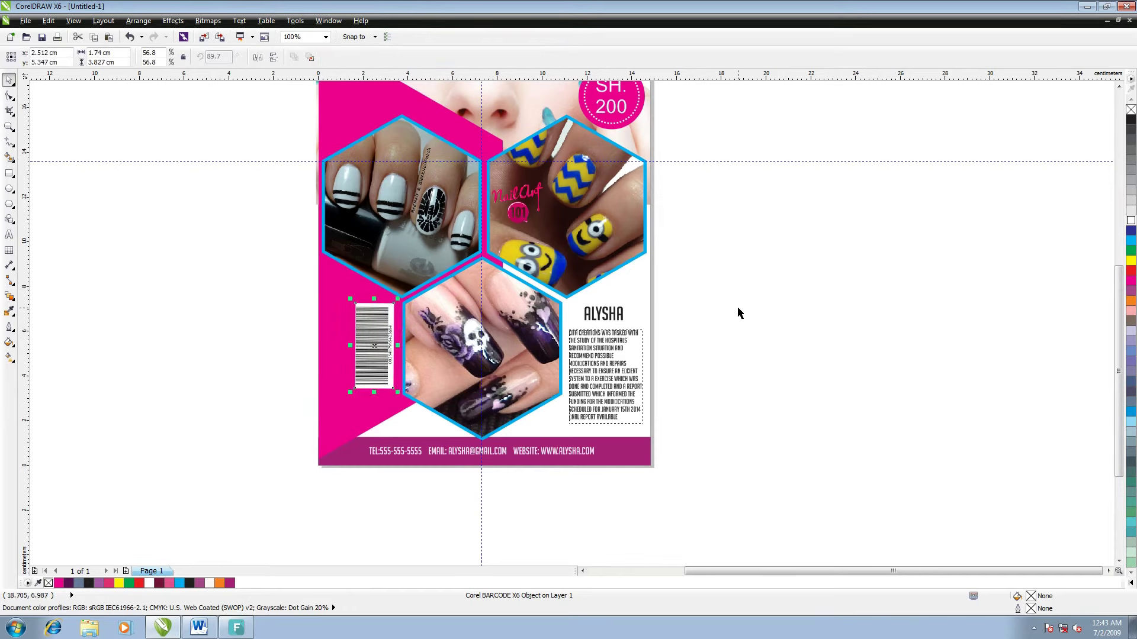
{"action": "mouse_move", "coordinate": [1125, 319]}
{"action": "left_mouse_down"}
{"action": "mouse_move", "coordinate": [1121, 269]}
{"action": "mouse_move", "coordinate": [1130, 318]}
{"action": "left_mouse_up"}
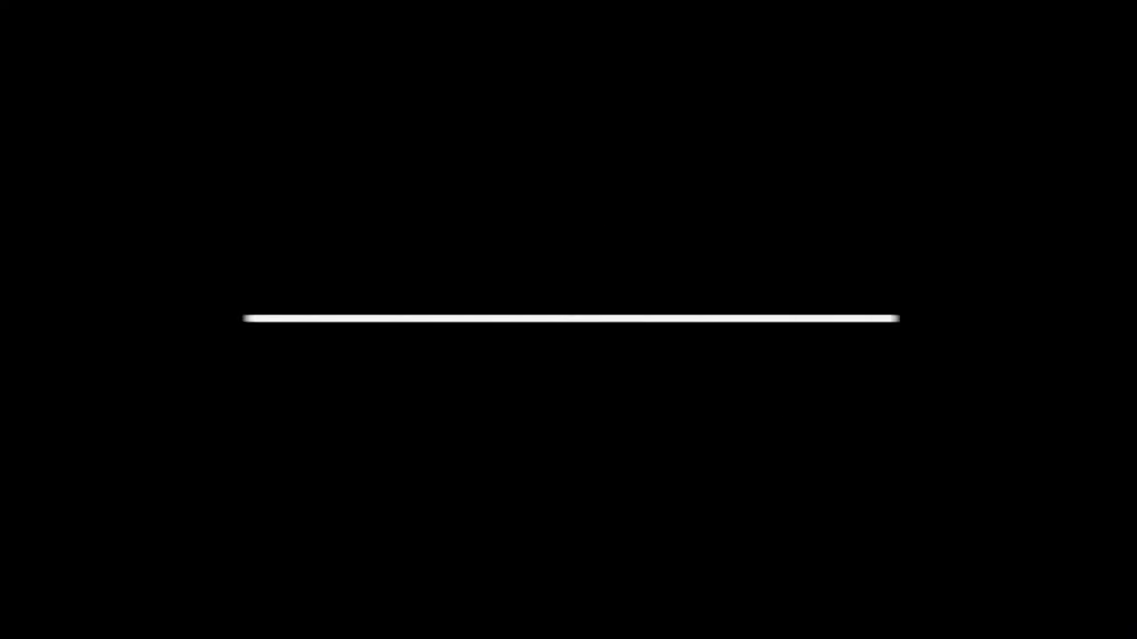